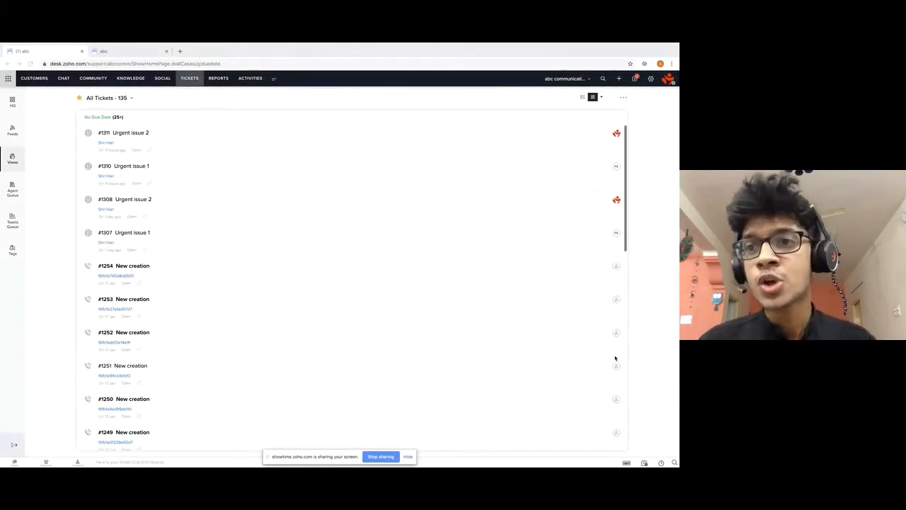
# Navigate from Setup to the Direct Assignment Rules page under Assignment Rules.
pyautogui.click(651, 78)
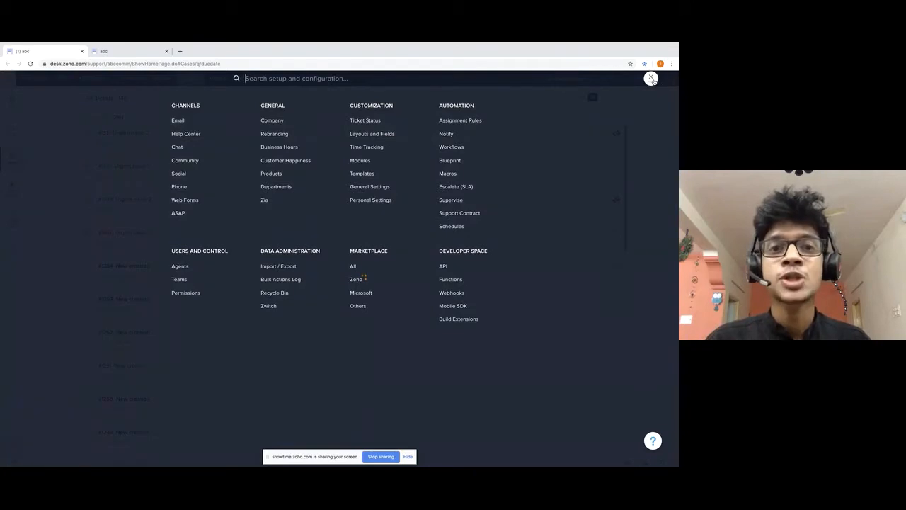
pyautogui.click(475, 121)
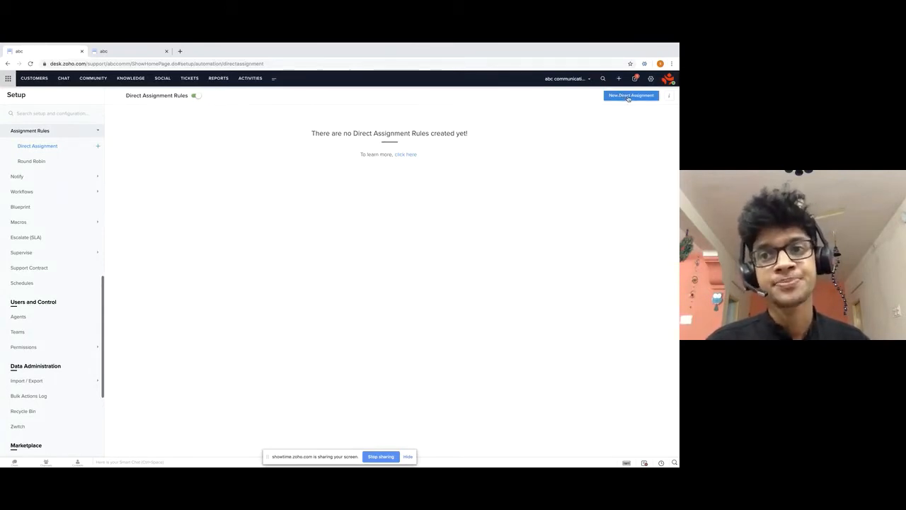
# Start a blank new direct assignment rule.
pyautogui.click(628, 97)
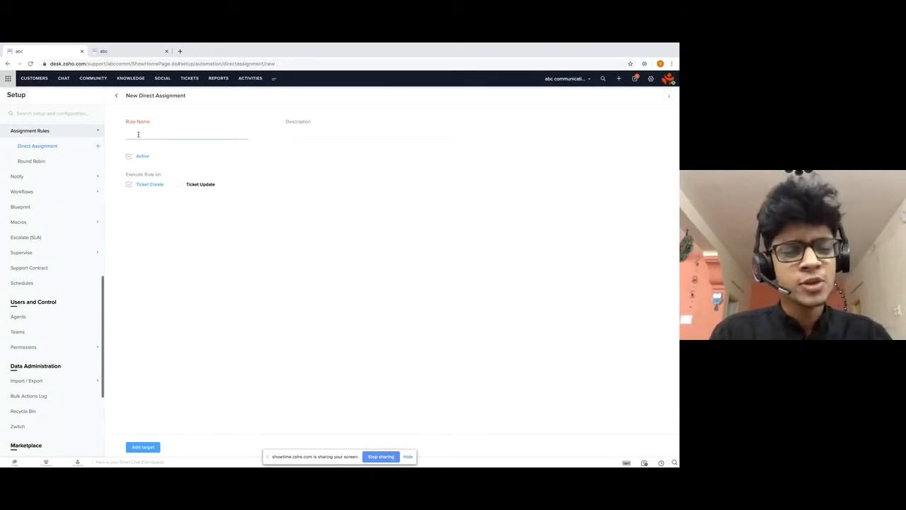
# Enter 'Australian support' as the rule name.
pyautogui.write('Aus')
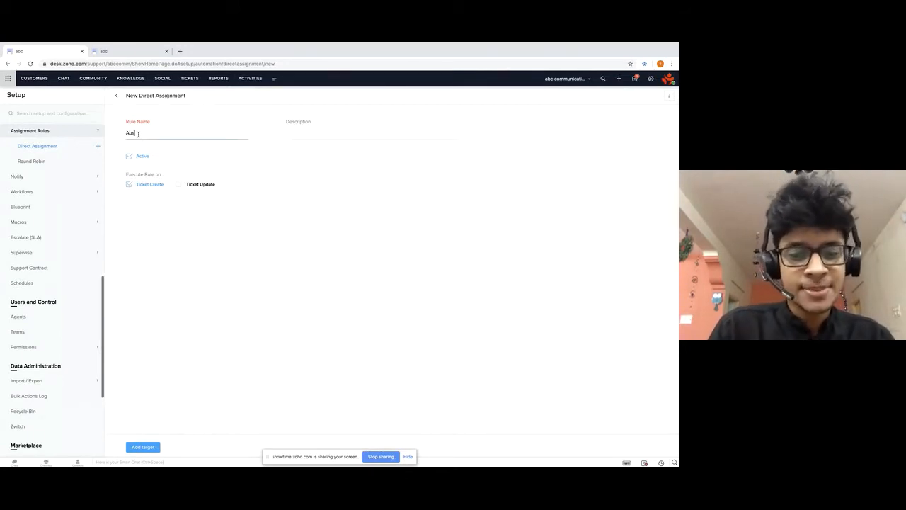
pyautogui.write('tra')
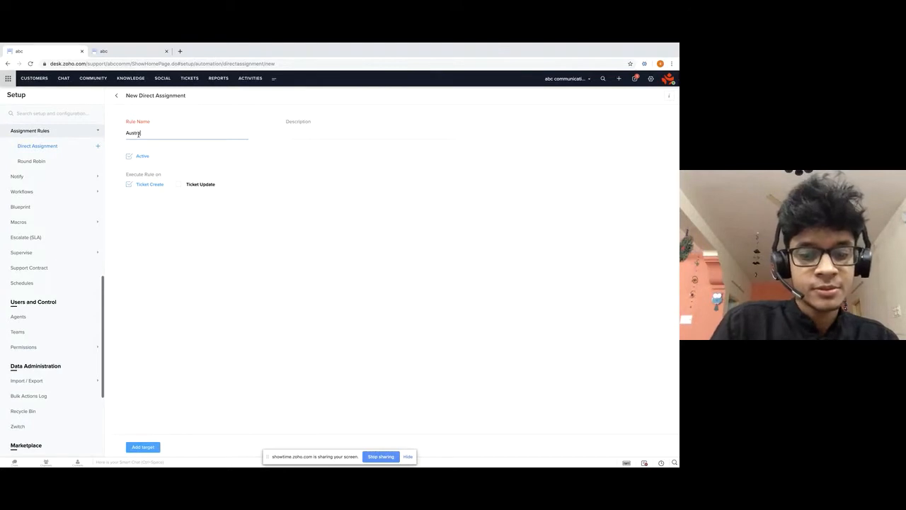
pyautogui.write('lian supp')
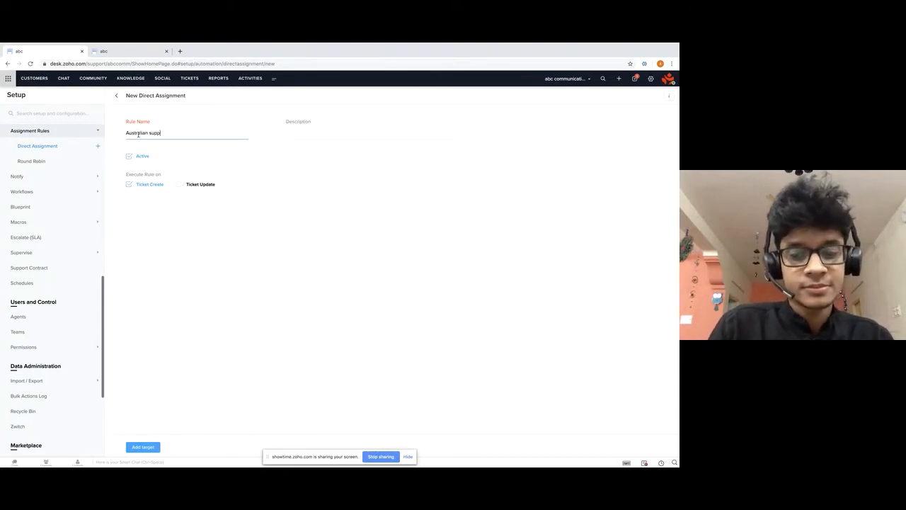
pyautogui.write('ort')
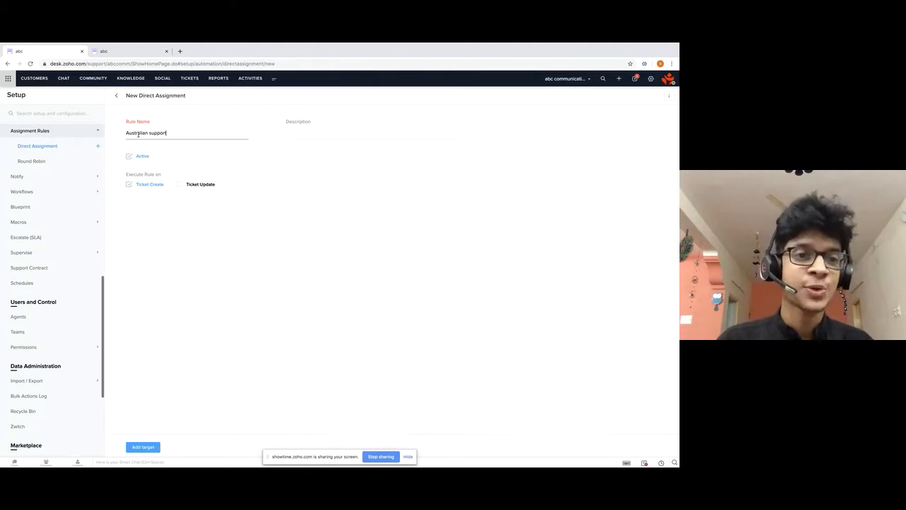
# Add a rule target and set incoming tickets to '- Any Department -'.
pyautogui.click(143, 449)
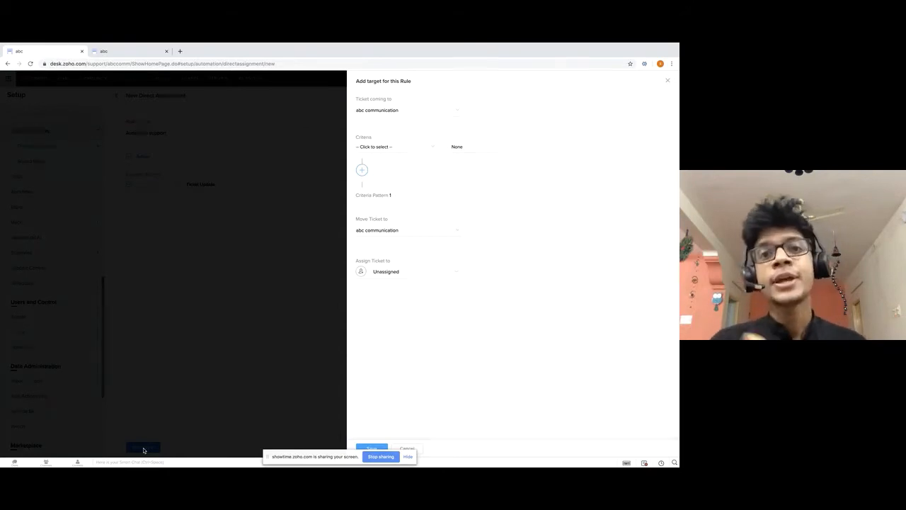
pyautogui.click(388, 116)
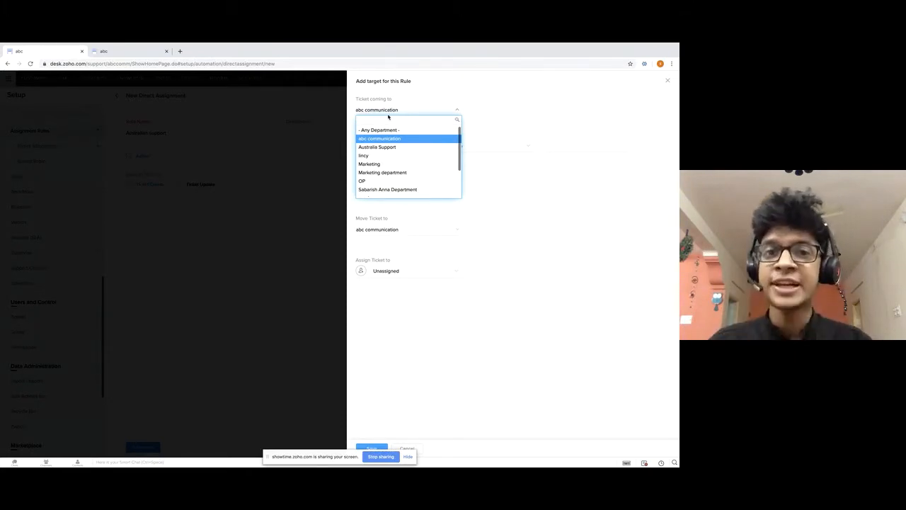
pyautogui.click(515, 110)
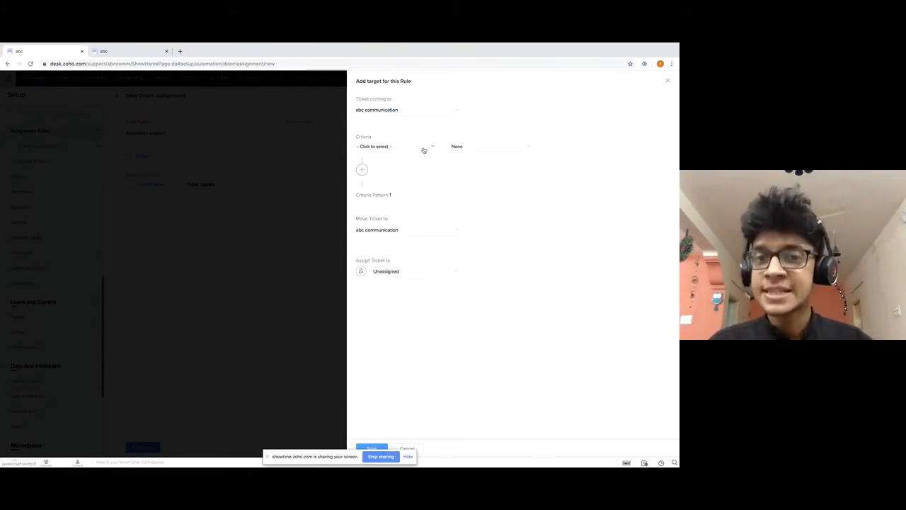
pyautogui.click(423, 150)
pyautogui.click(486, 190)
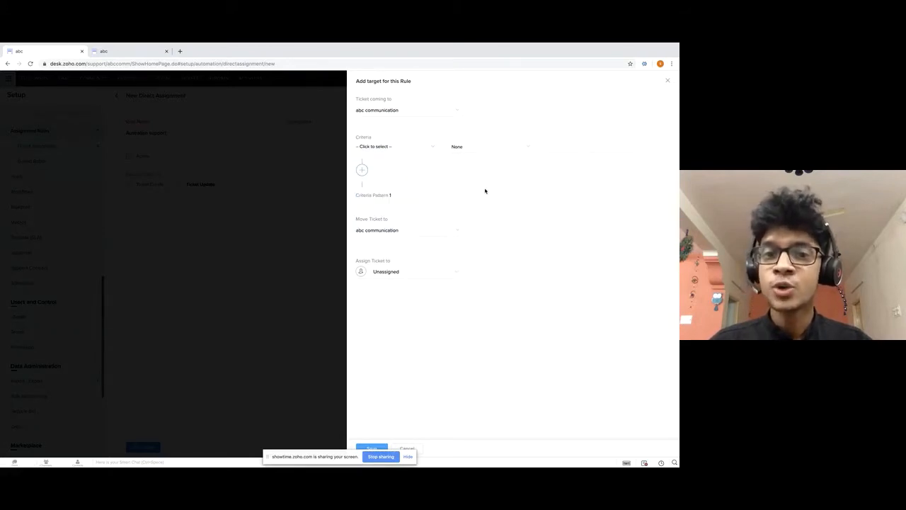
pyautogui.click(403, 231)
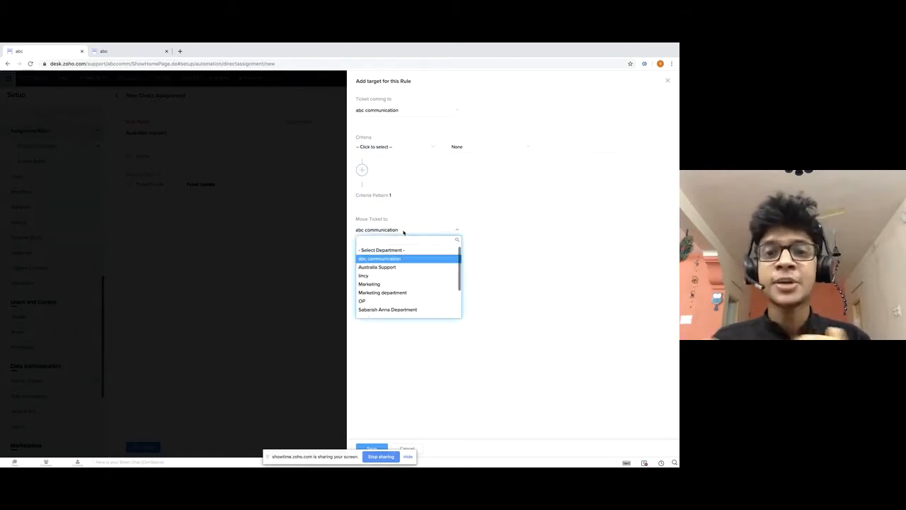
pyautogui.click(436, 209)
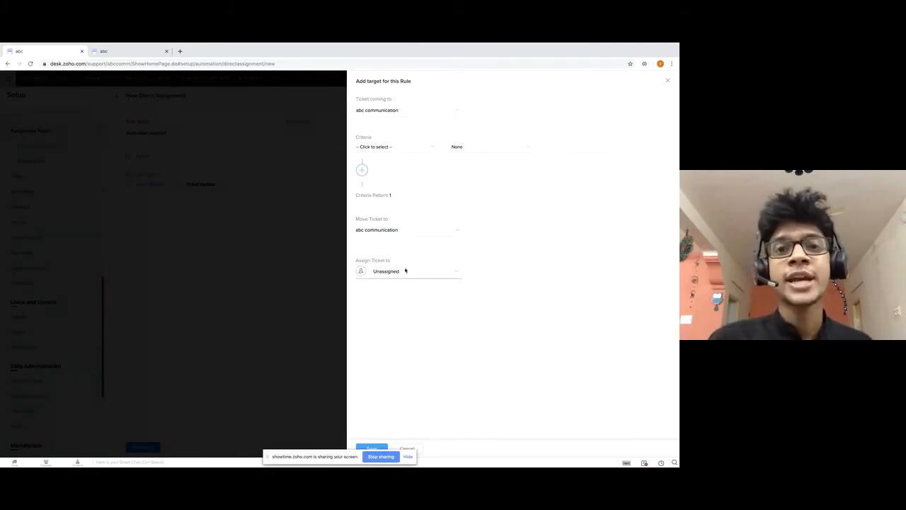
pyautogui.click(379, 111)
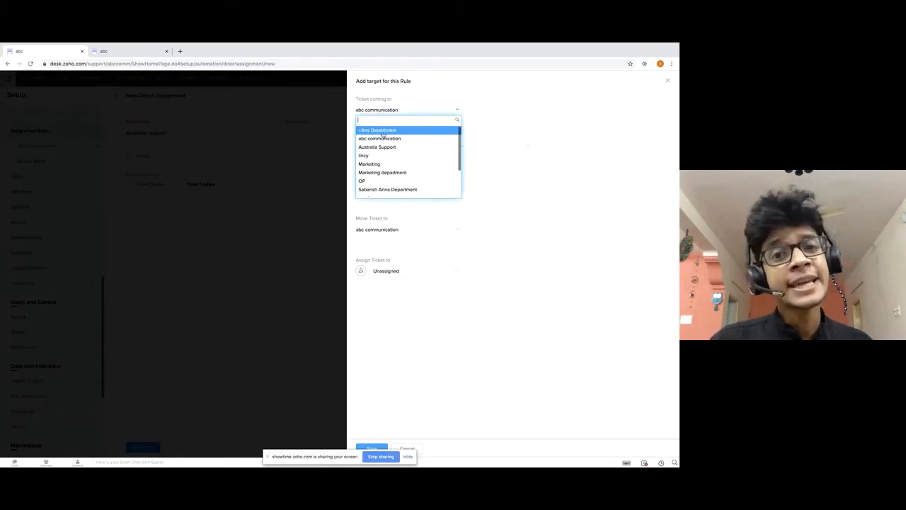
pyautogui.click(382, 130)
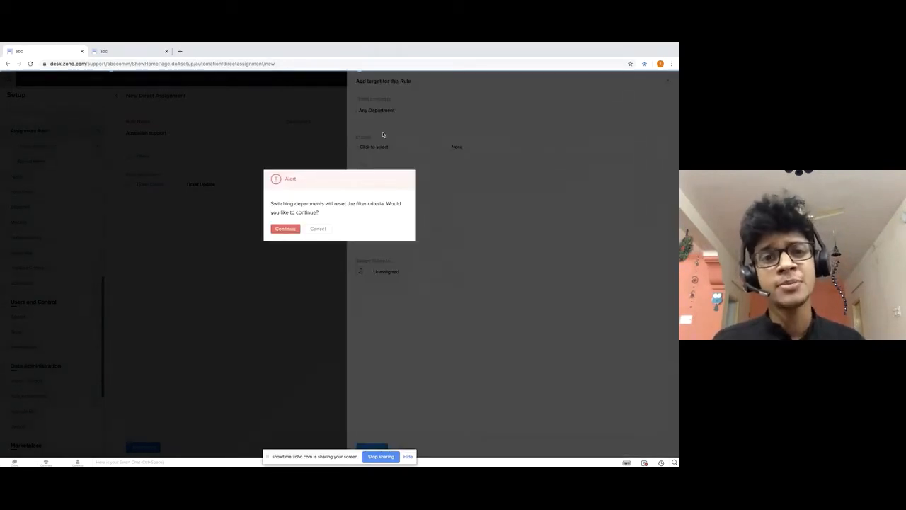
# Confirm the criteria reset and set the criterion to Phone 2 starts with 61.
pyautogui.click(287, 228)
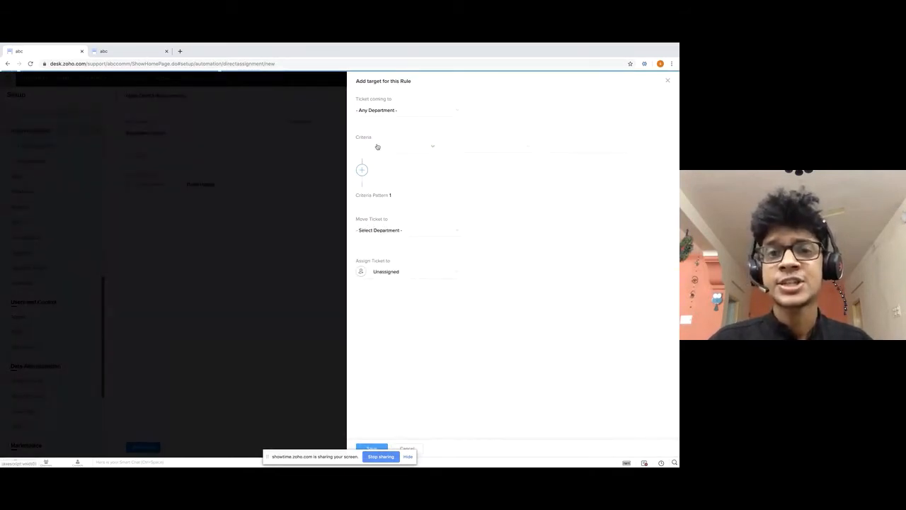
pyautogui.click(378, 145)
pyautogui.write('pho')
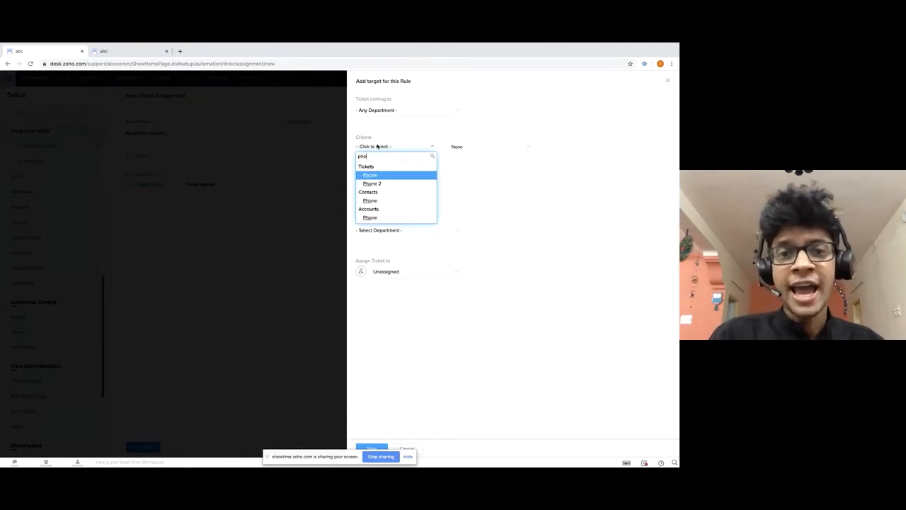
pyautogui.click(394, 182)
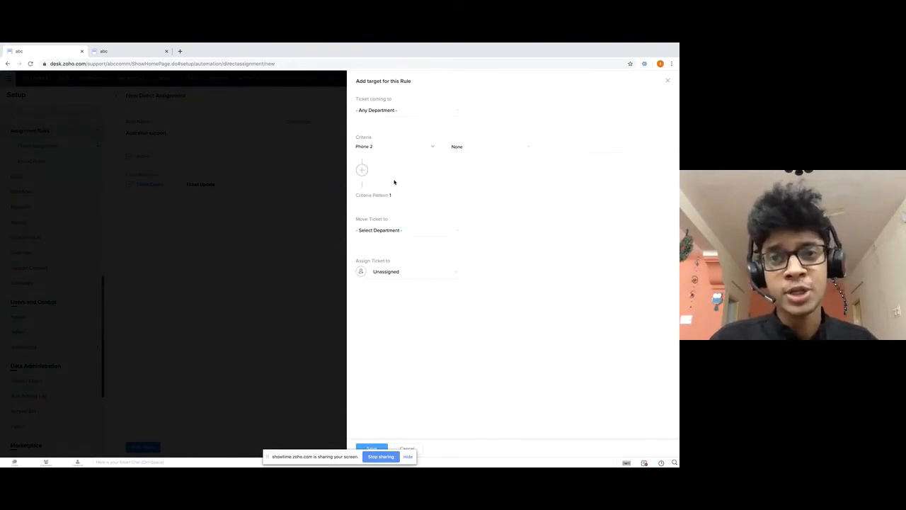
pyautogui.click(473, 149)
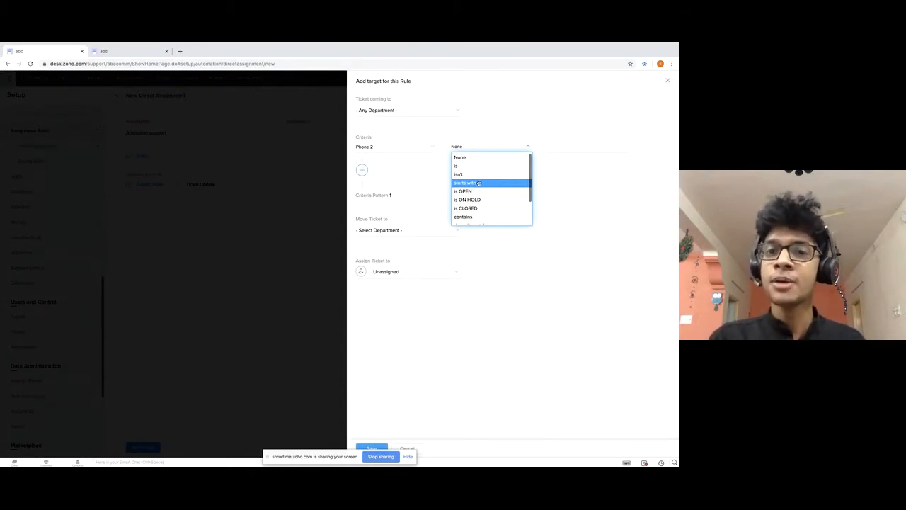
pyautogui.click(479, 183)
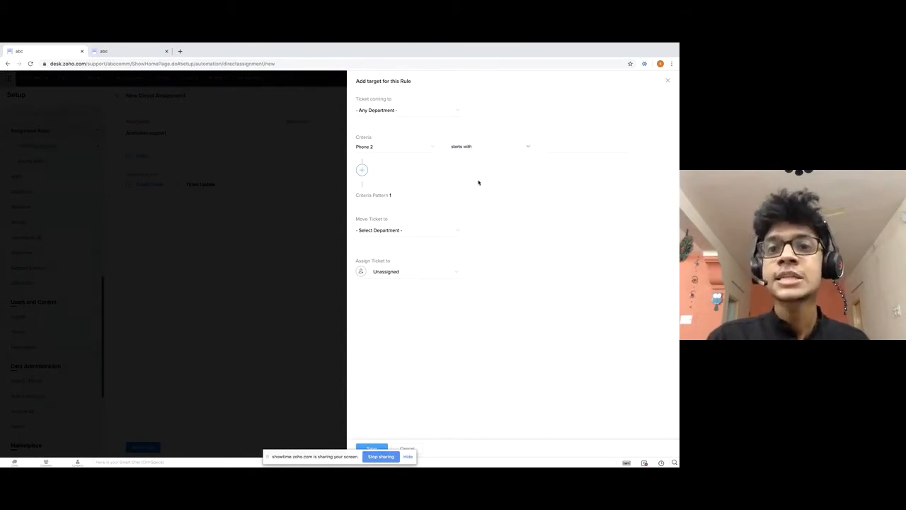
pyautogui.click(567, 147)
pyautogui.write('91')
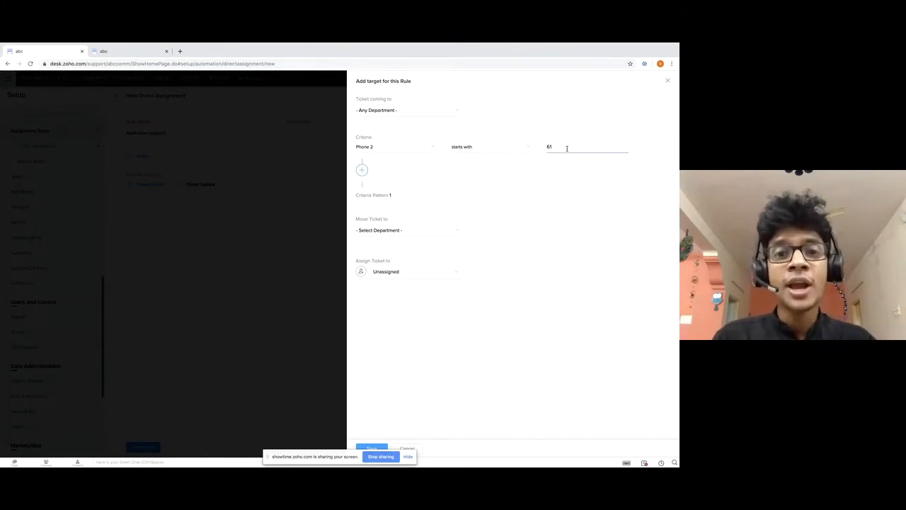
pyautogui.click(399, 230)
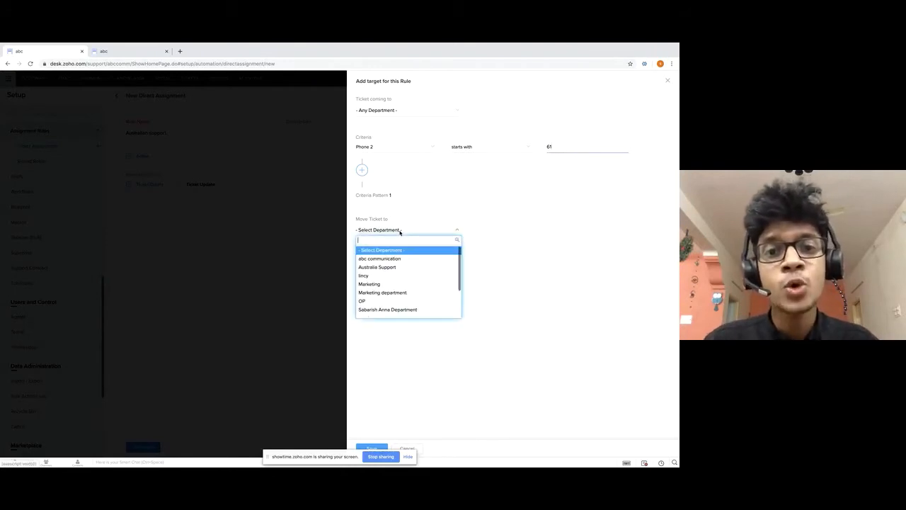
# Move matching tickets to Australia Support and assign them to a chosen agent.
pyautogui.click(415, 268)
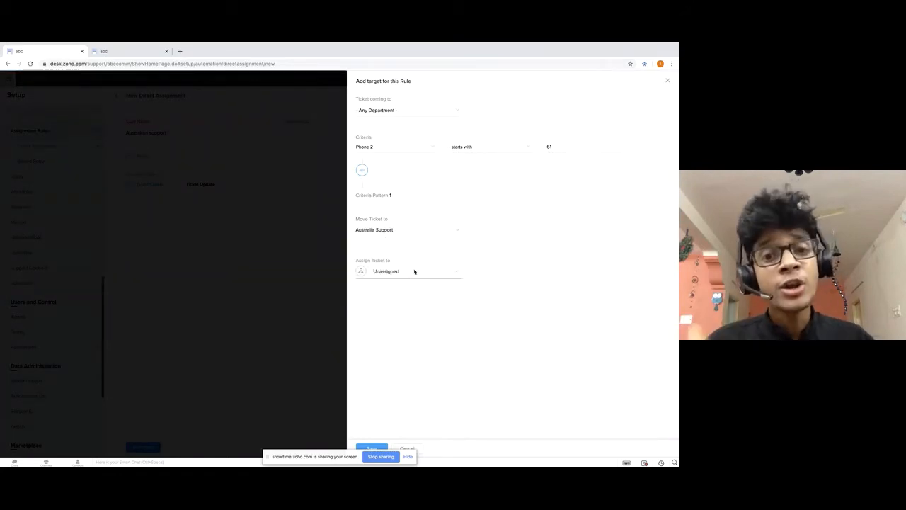
pyautogui.click(399, 272)
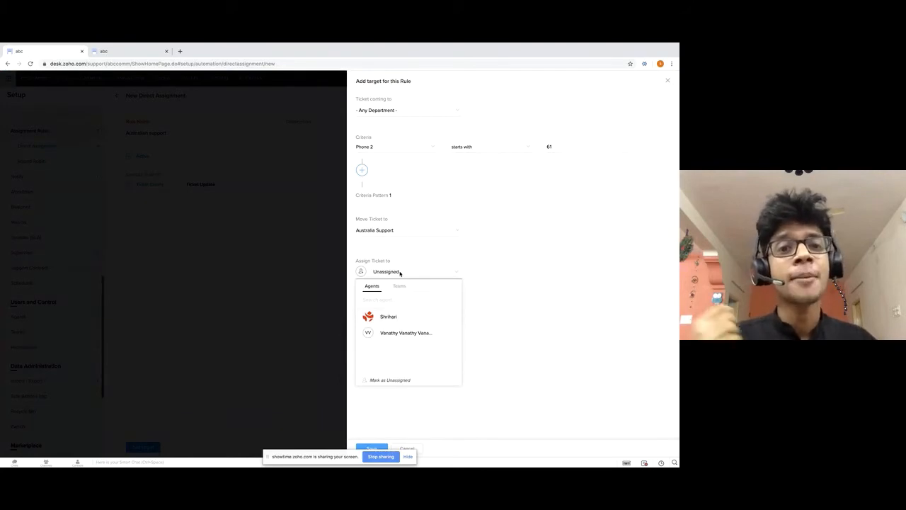
pyautogui.click(419, 337)
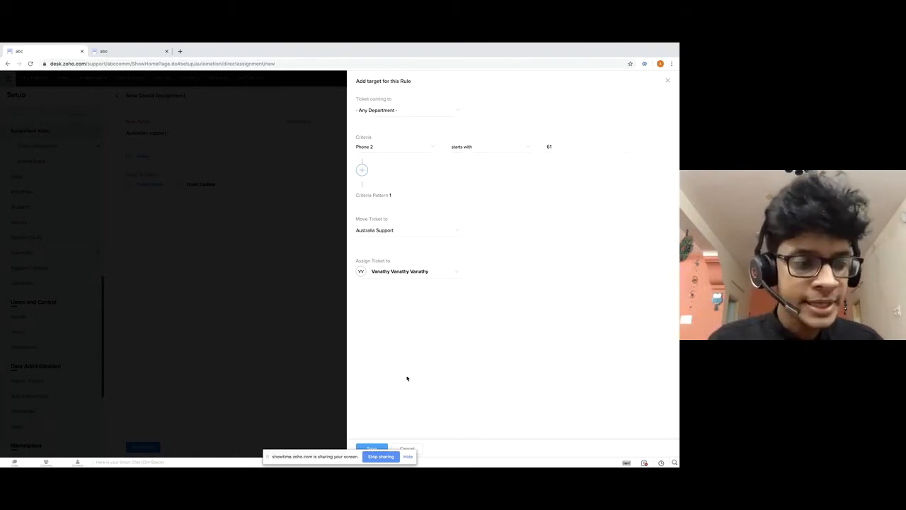
# Save the rule's target and switch to the help-center sign-in tab.
pyautogui.click(372, 449)
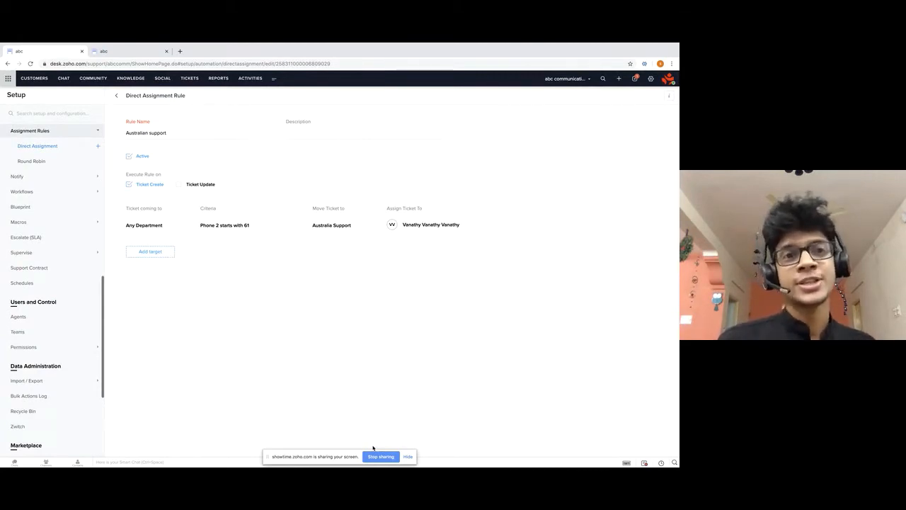
pyautogui.click(122, 55)
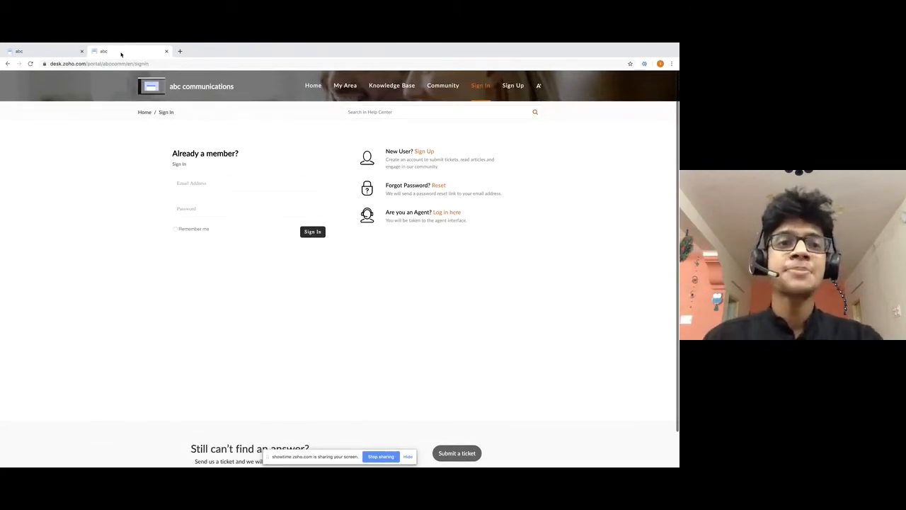
# Sign in to the help center with the customer's e-mail address and password.
pyautogui.click(204, 184)
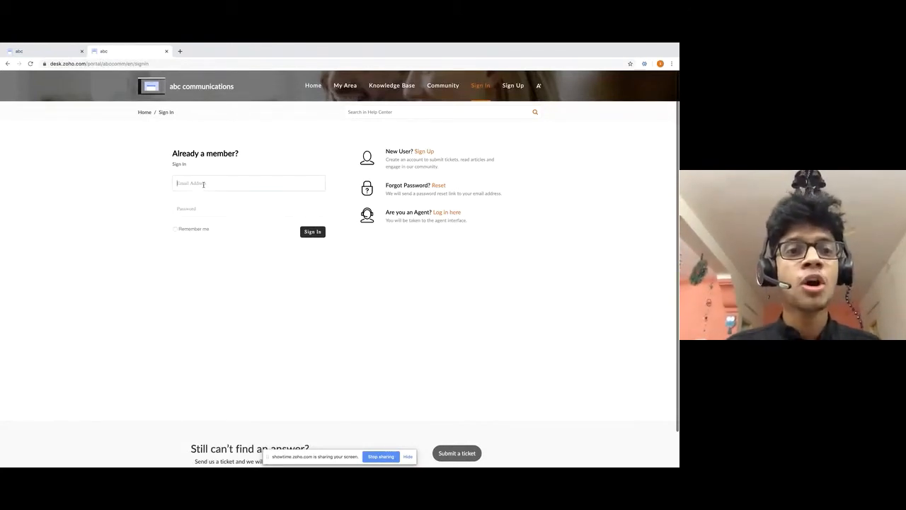
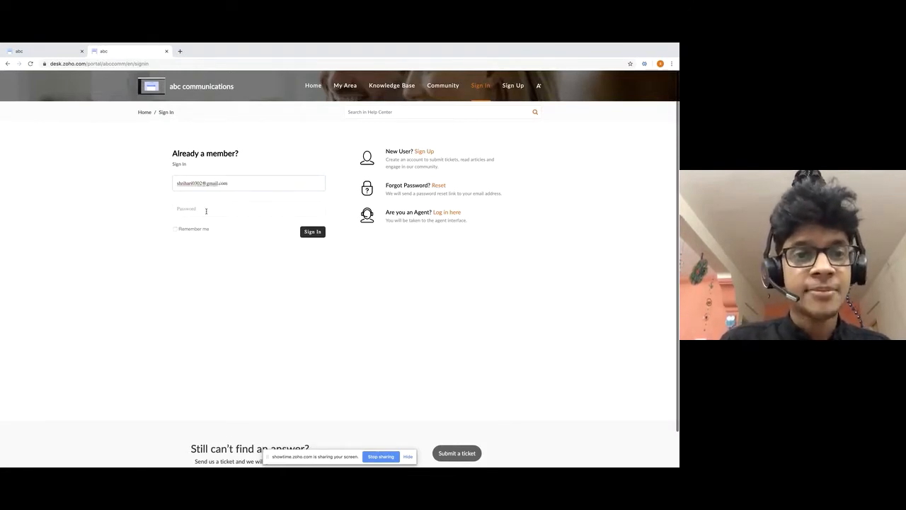
pyautogui.click(205, 209)
pyautogui.write('••')
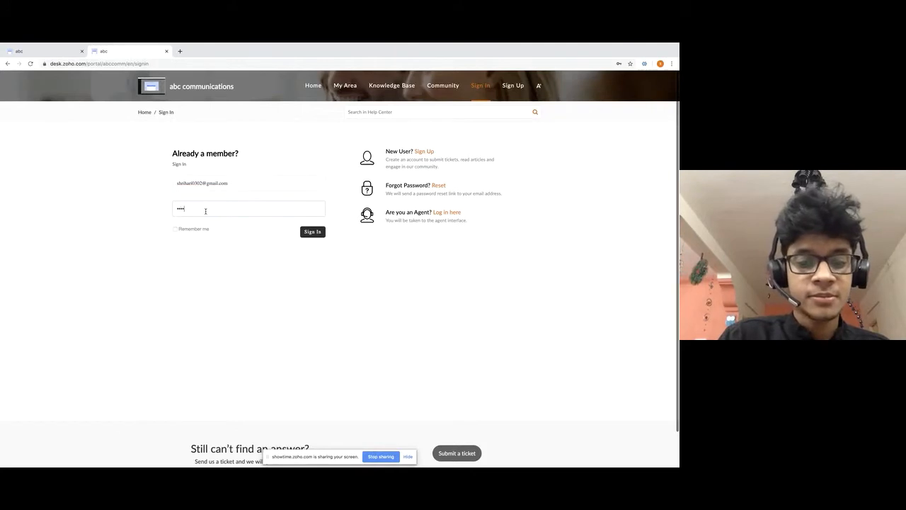
pyautogui.write('••')
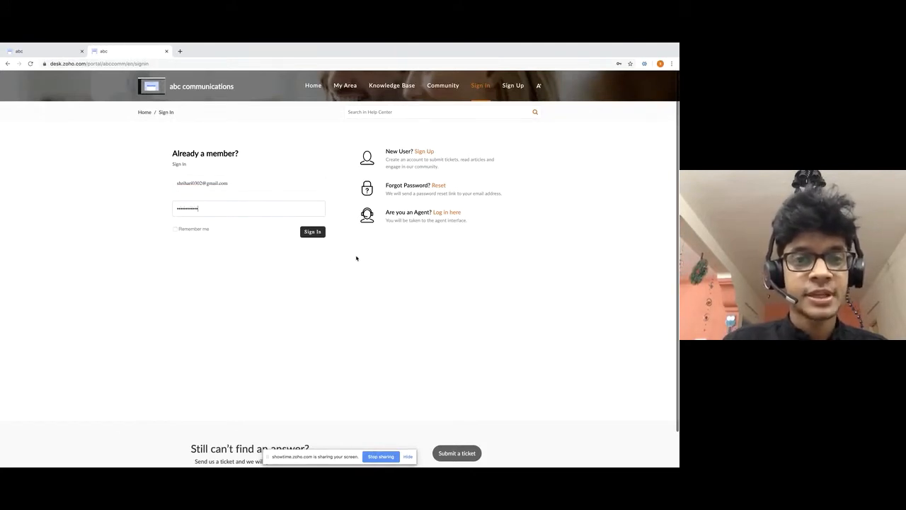
pyautogui.click(313, 232)
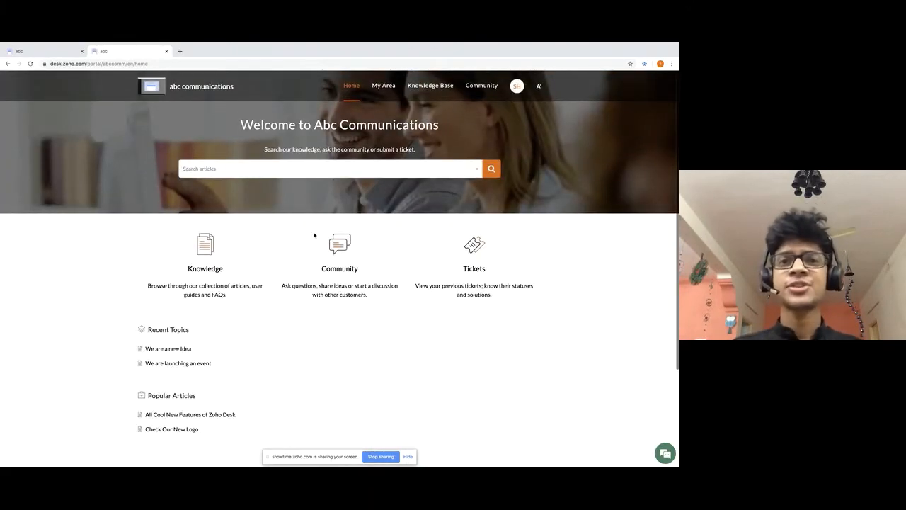
# Start a new ticket submission from My Area in the help center.
pyautogui.click(383, 86)
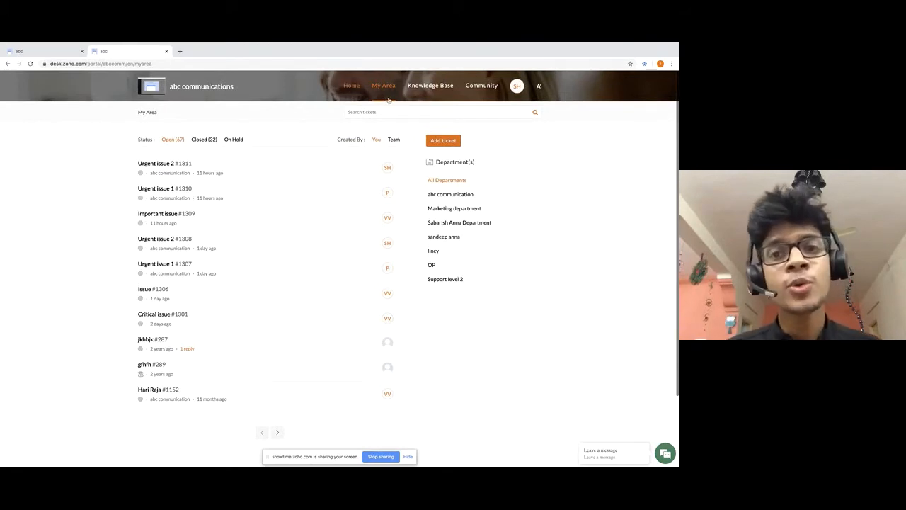
pyautogui.click(448, 141)
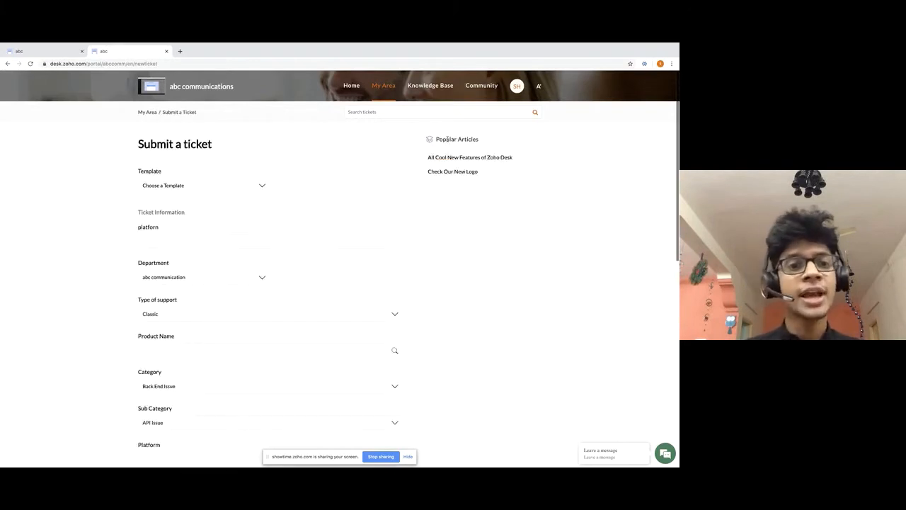
pyautogui.scroll(-3, 212, 356)
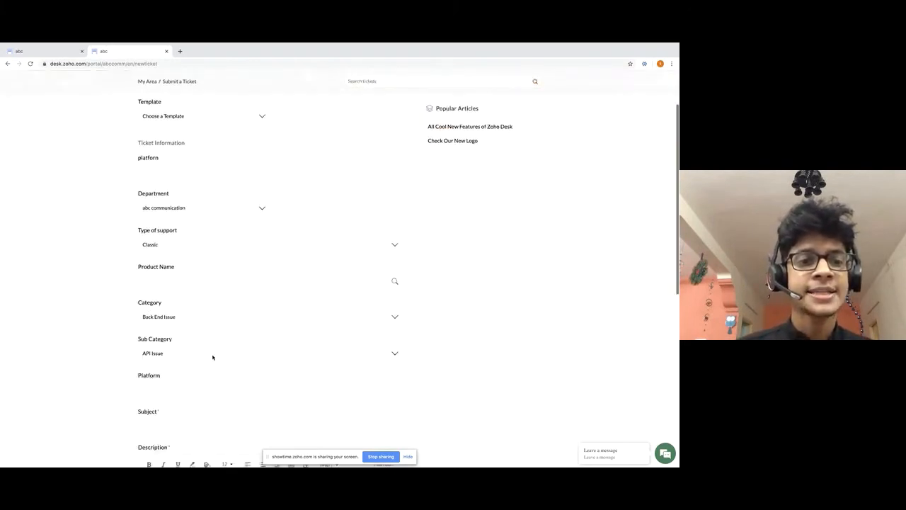
pyautogui.scroll(-2, 212, 357)
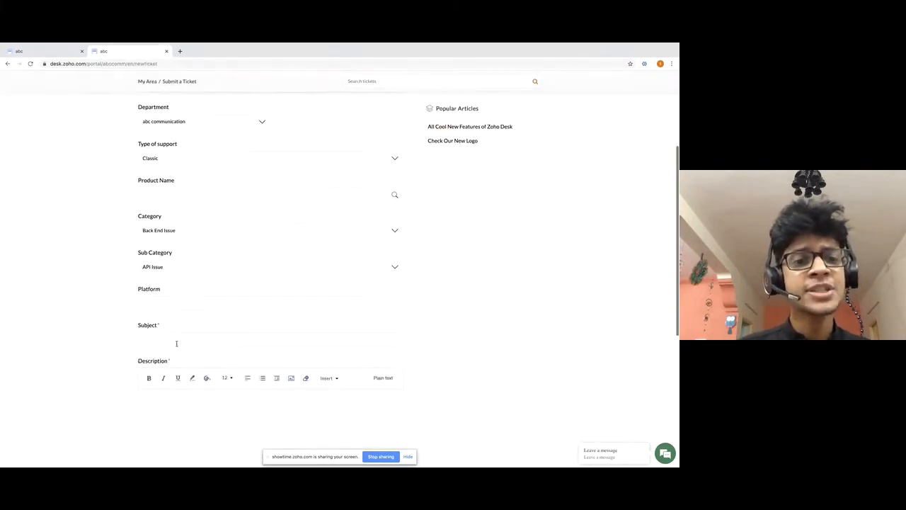
# Fill in subject 'I need help', description 'Please help me', and a Phone 2 number starting 61.
pyautogui.click(177, 343)
pyautogui.write('I n')
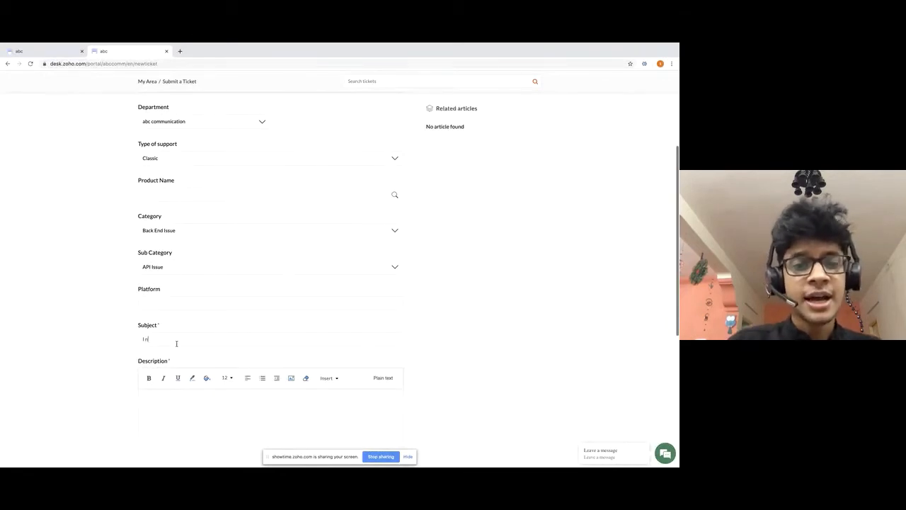
pyautogui.write('eed hel')
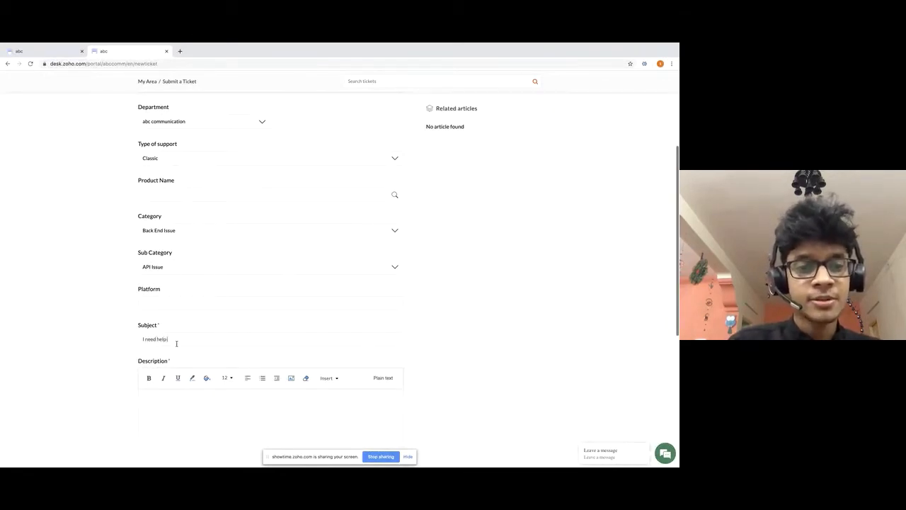
pyautogui.write('Ple')
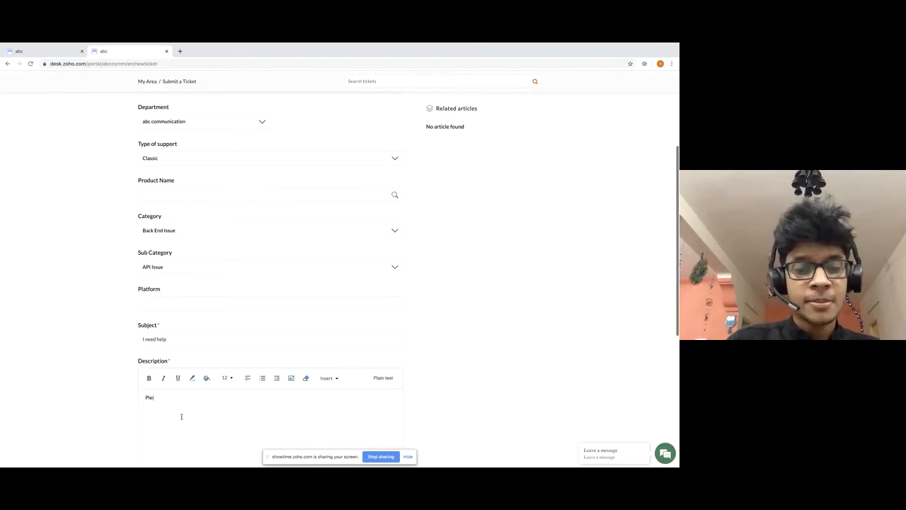
pyautogui.write('ase help me')
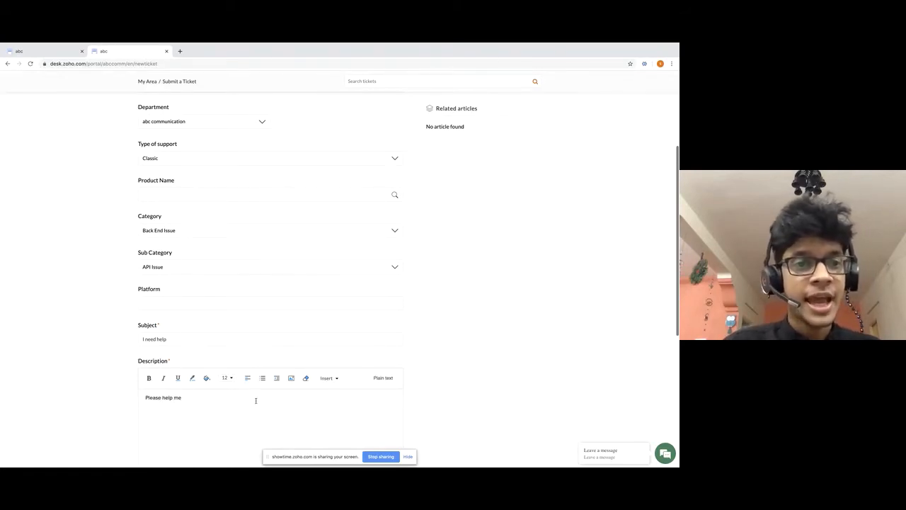
pyautogui.scroll(-3, 256, 401)
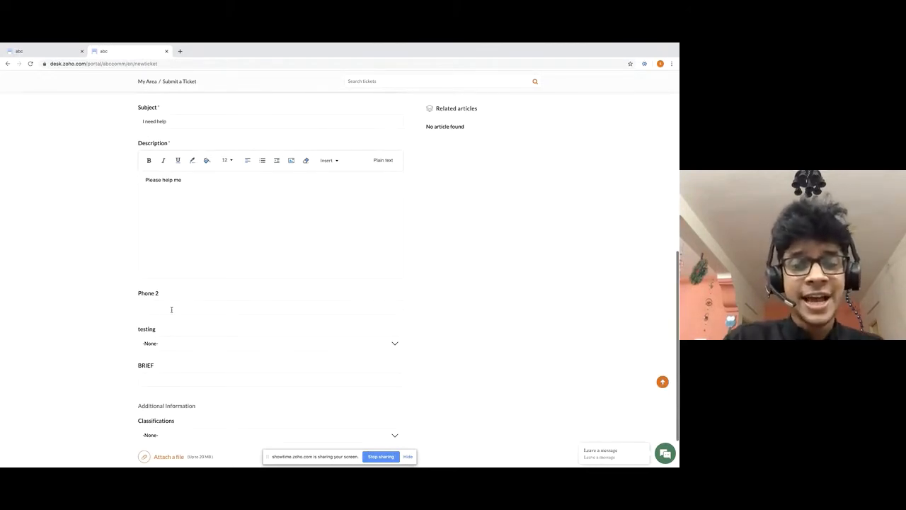
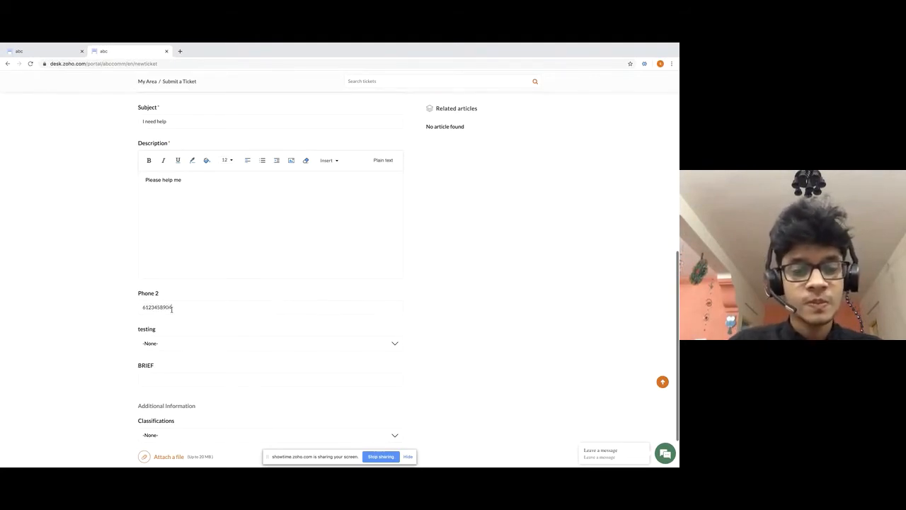
pyautogui.scroll(-2, 248, 368)
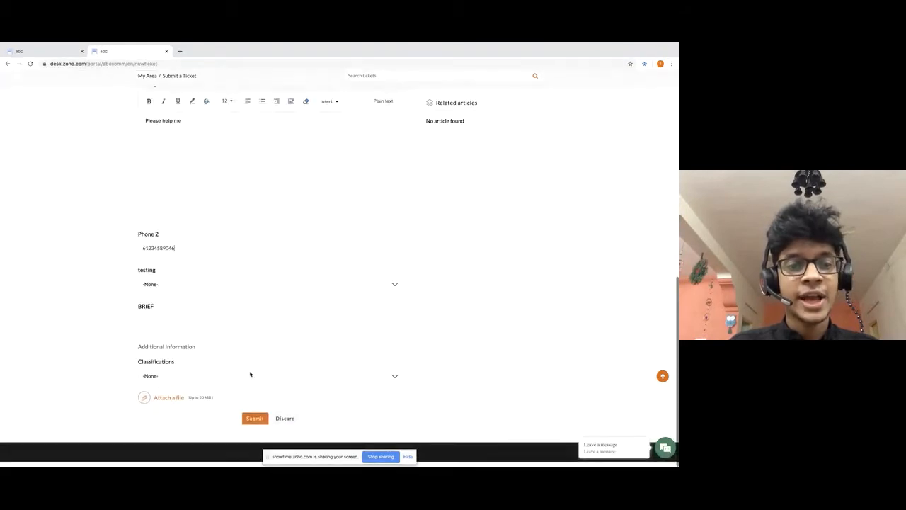
# Submit the ticket as #1312 and return to the Australian support rule page.
pyautogui.click(255, 425)
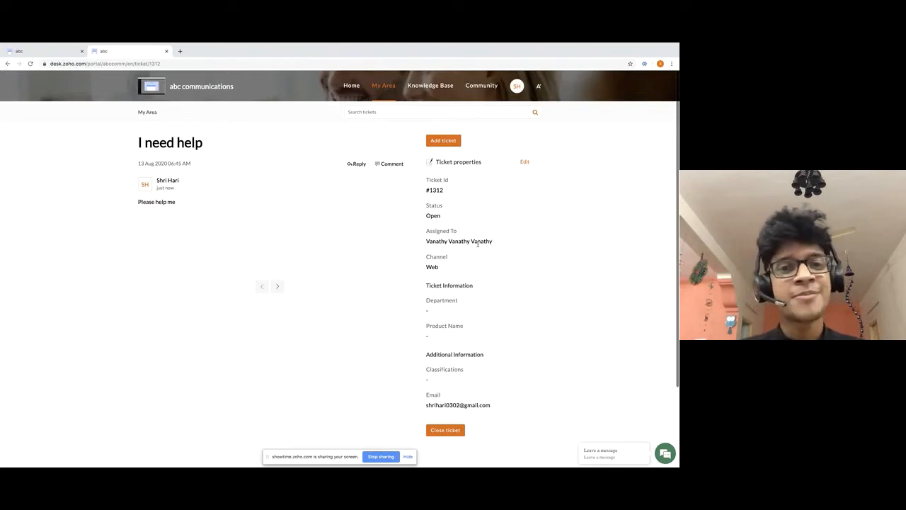
pyautogui.click(24, 52)
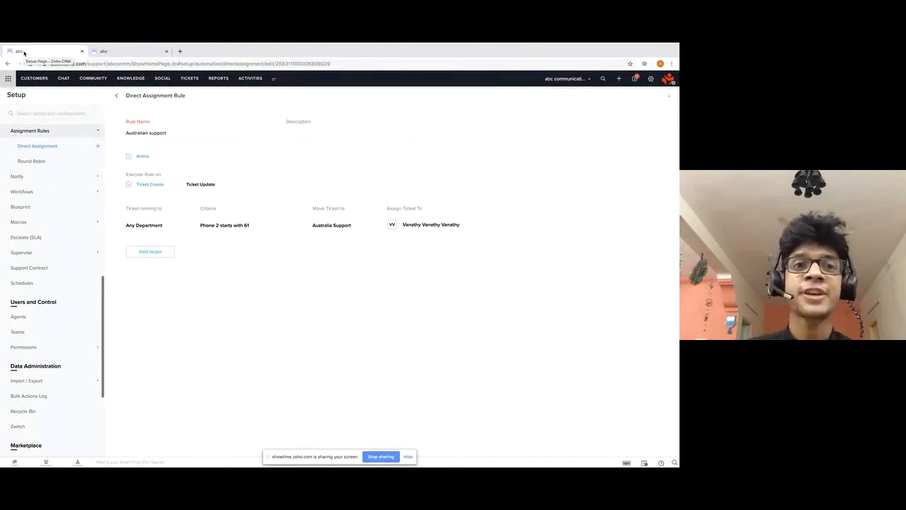
# Open ticket #1312 'I need help' from the Australia Support department's ticket list.
pyautogui.click(190, 79)
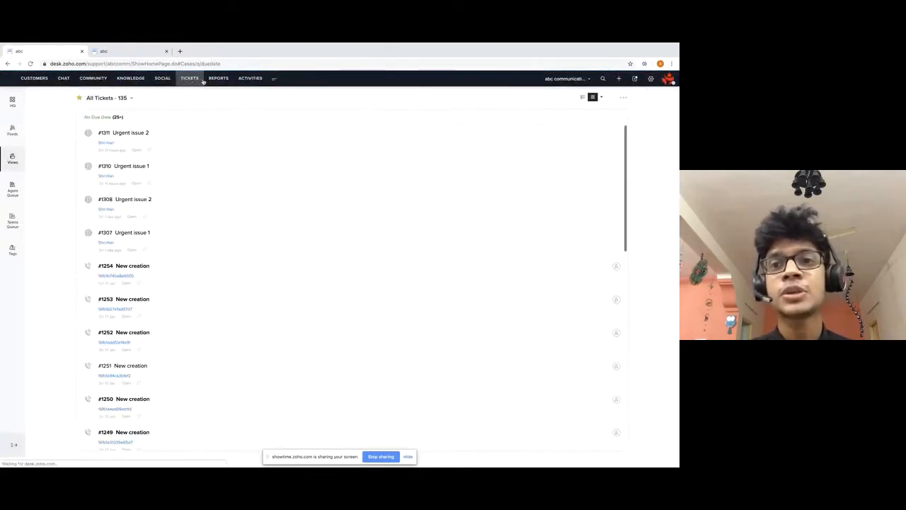
pyautogui.click(575, 80)
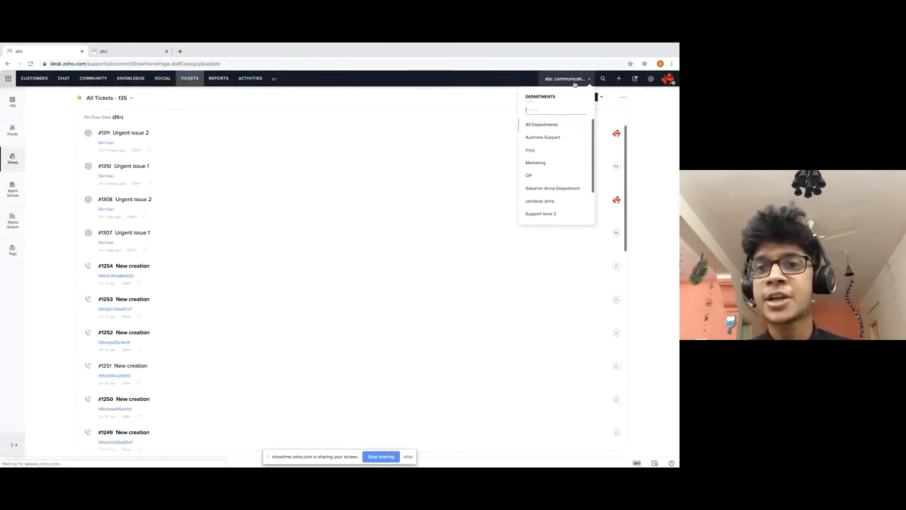
pyautogui.click(549, 139)
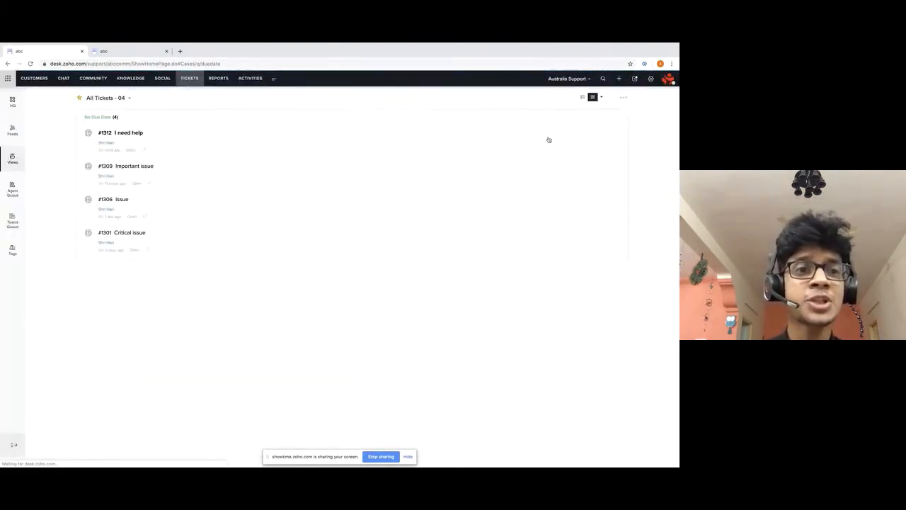
pyautogui.click(136, 134)
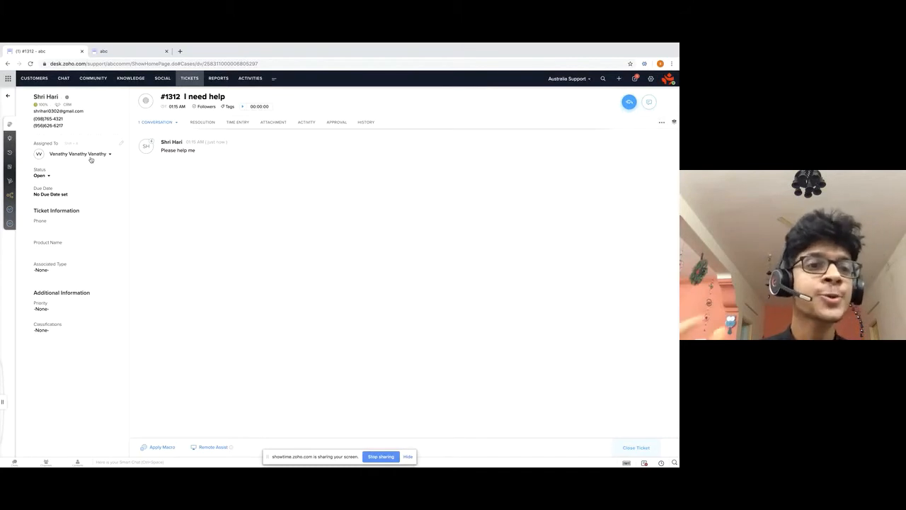
# In ticket #1312's History, highlight the Help Center submission and the assignment rule's change from abc communication.
pyautogui.click(366, 126)
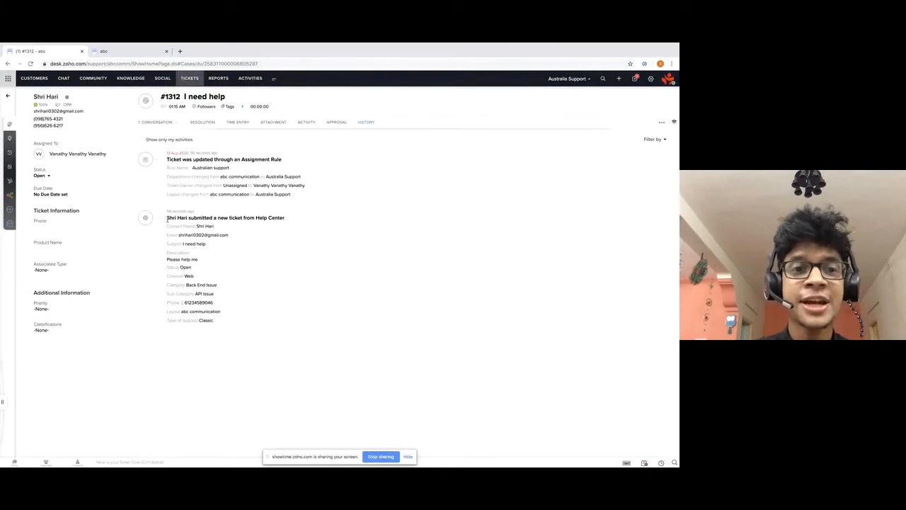
pyautogui.moveTo(165, 218); pyautogui.dragTo(293, 221)
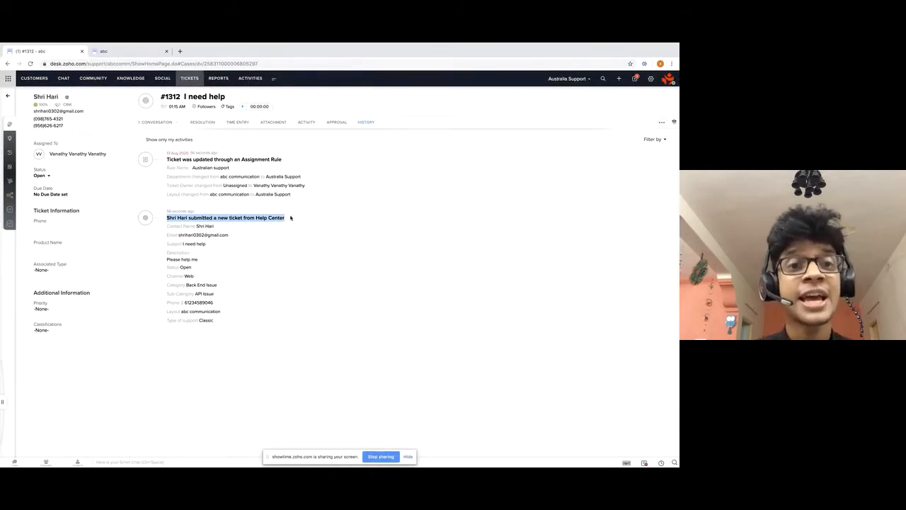
pyautogui.moveTo(283, 159); pyautogui.dragTo(166, 159)
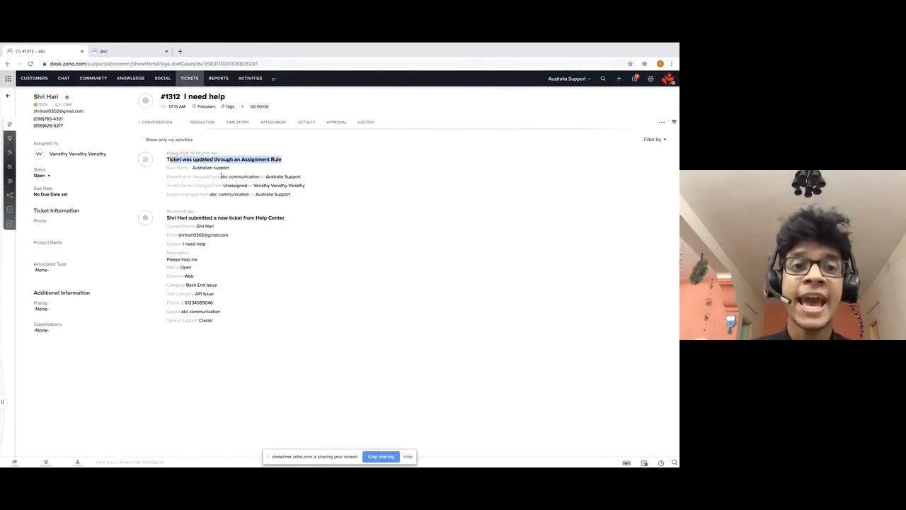
pyautogui.moveTo(221, 176); pyautogui.dragTo(261, 178)
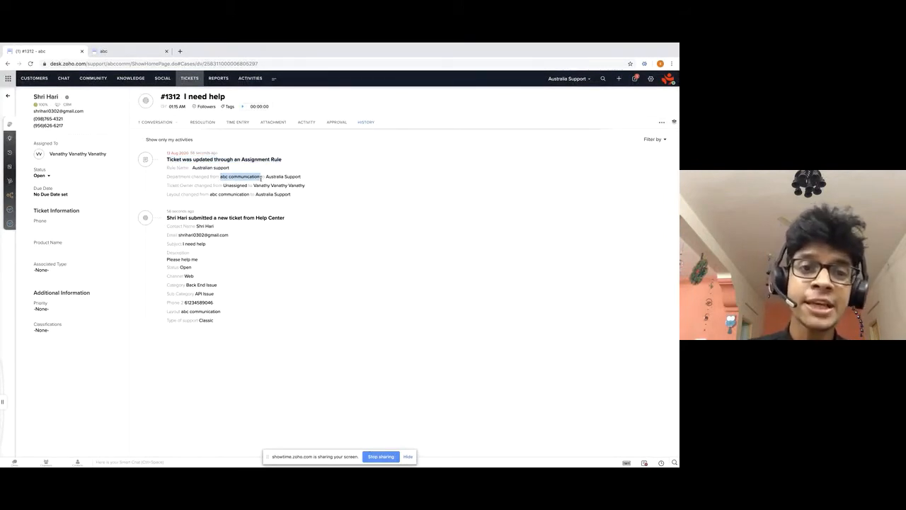
pyautogui.click(283, 177)
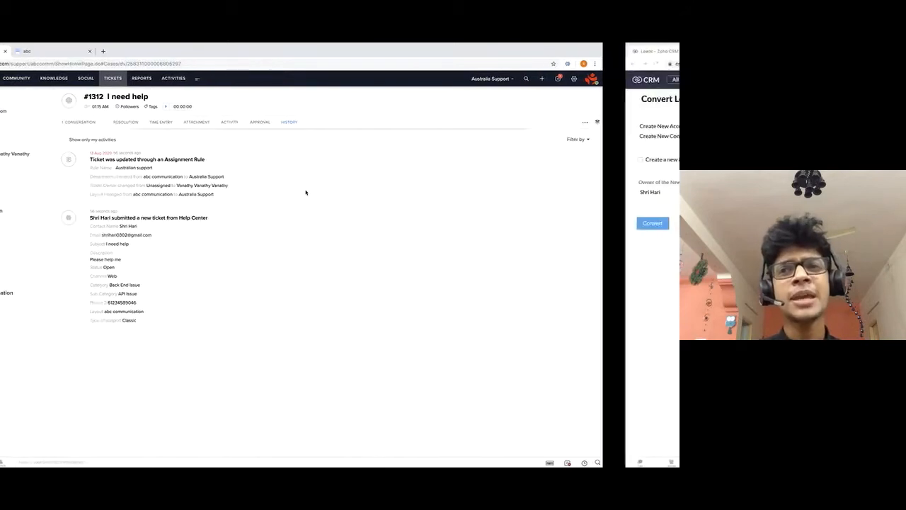
# Switch to the Zoho Show slideshow and advance from Problem Statement 1 to the Direct Assignment Rule slide.
pyautogui.hotkey('ctrl', 'Left')
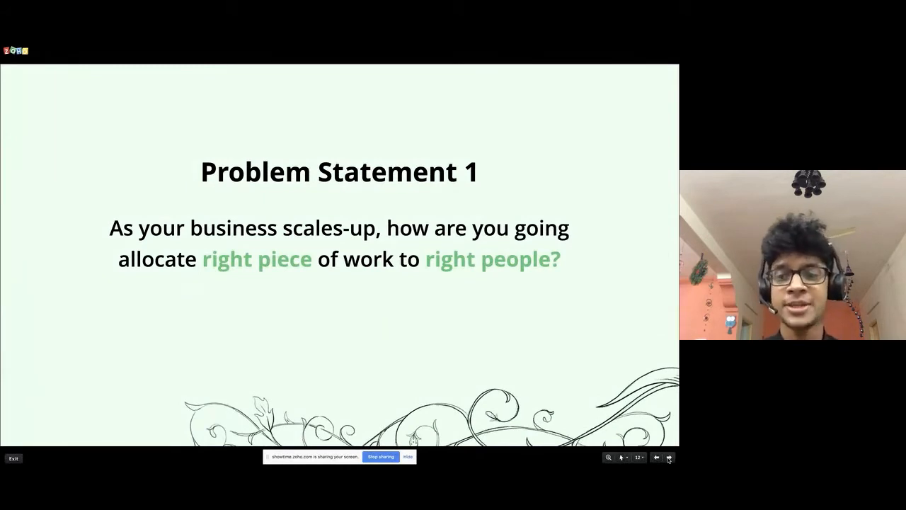
pyautogui.click(669, 458)
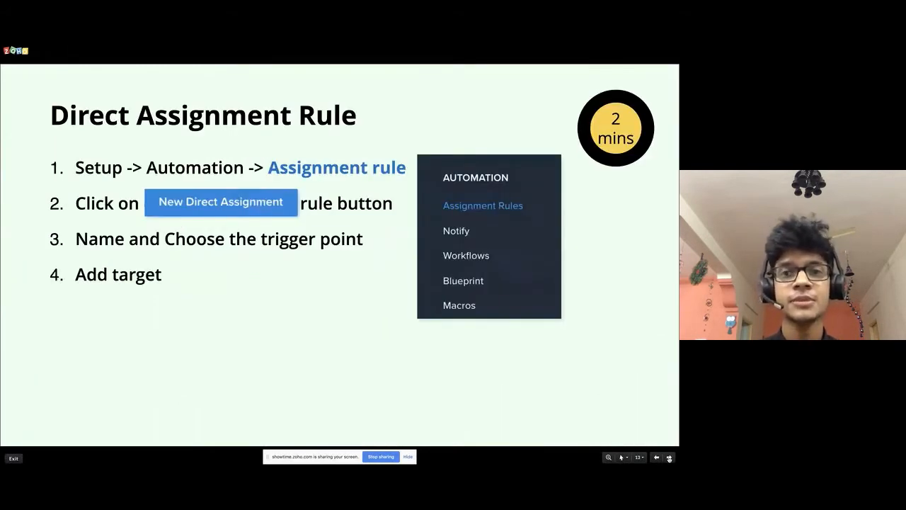
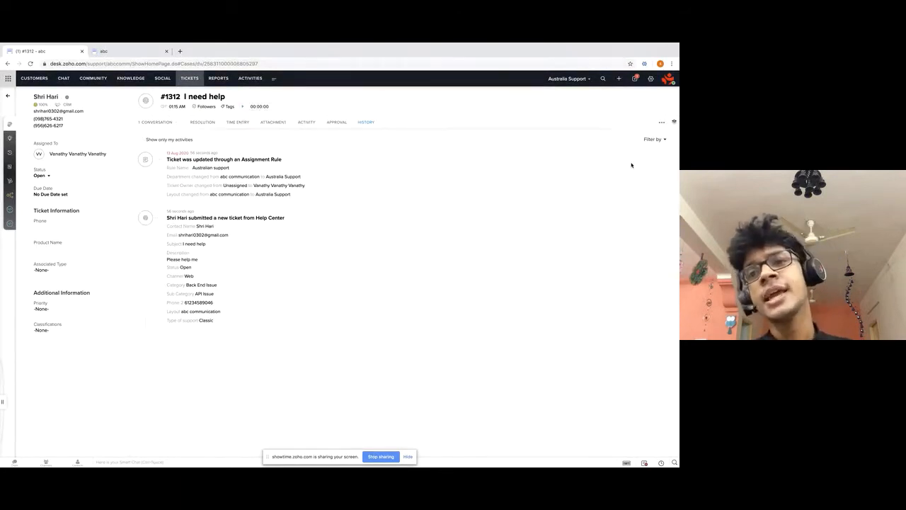
# From Setup, go to Automation > Assignment Rules to list the direct assignment rules.
pyautogui.click(649, 80)
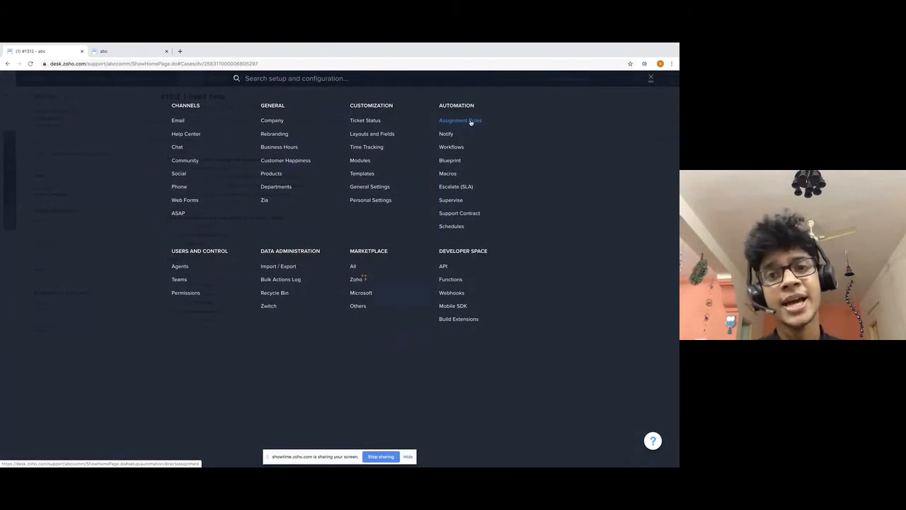
pyautogui.click(471, 121)
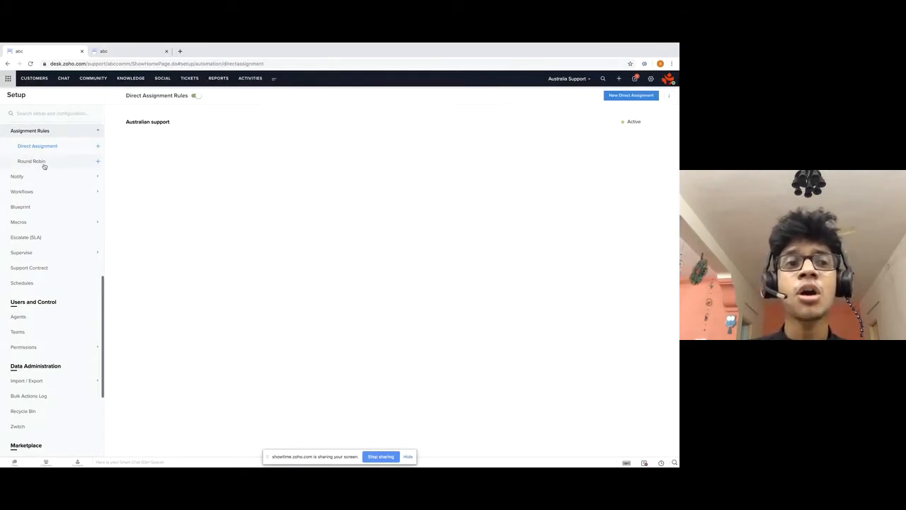
# Start a new Australia Support Round Robin rule named 'Equal distribution', leaving Add target empty.
pyautogui.click(98, 162)
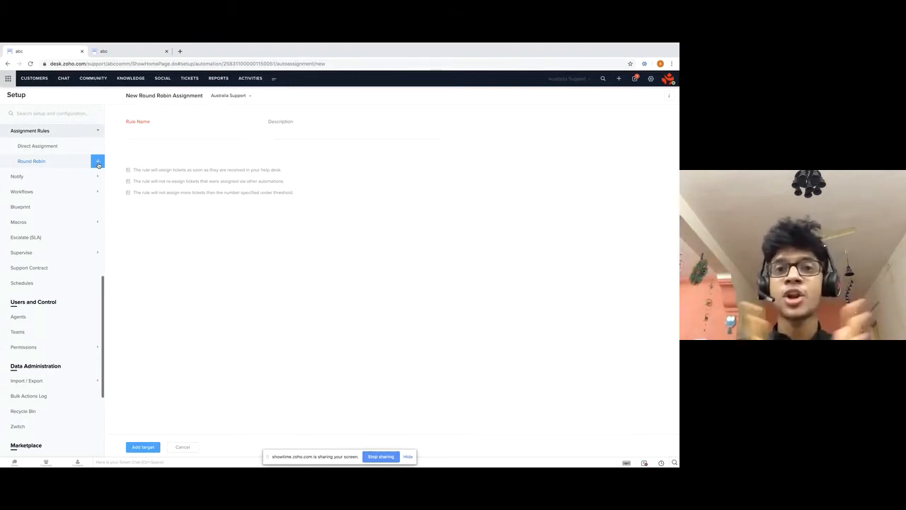
pyautogui.click(157, 132)
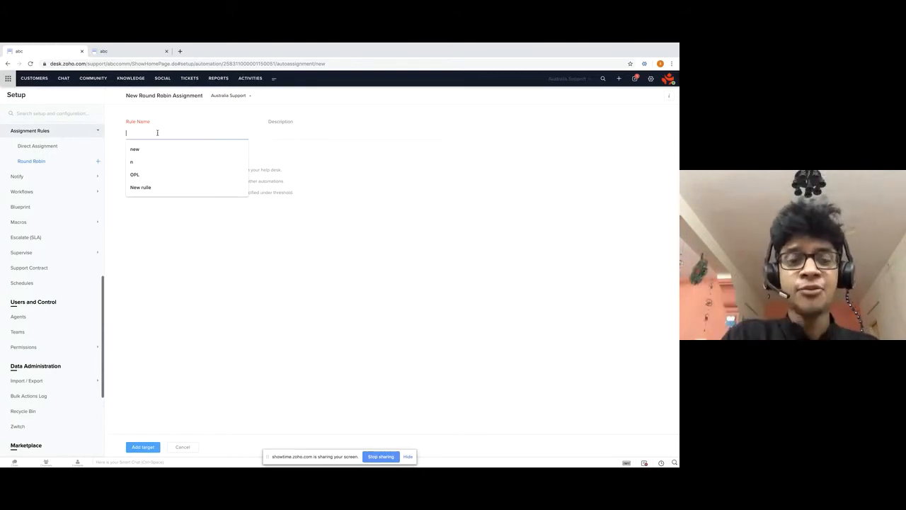
pyautogui.write('Eq')
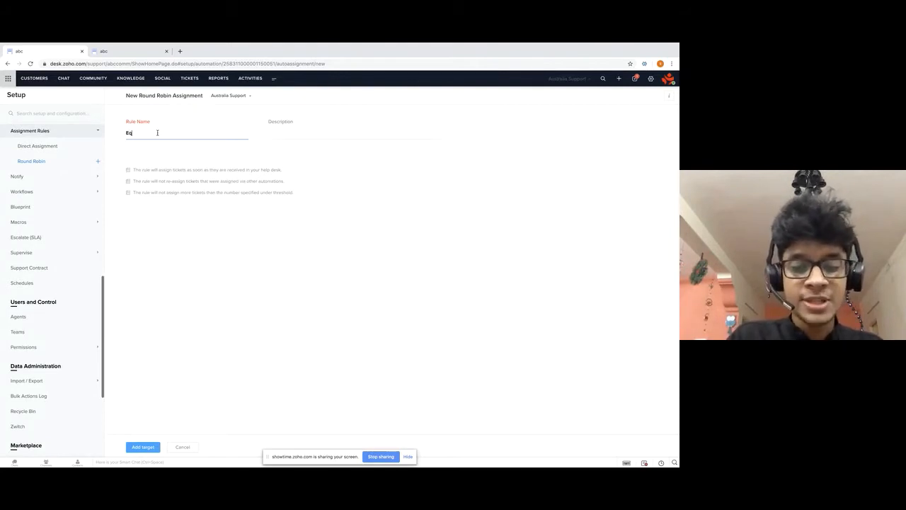
pyautogui.write('ual distribution')
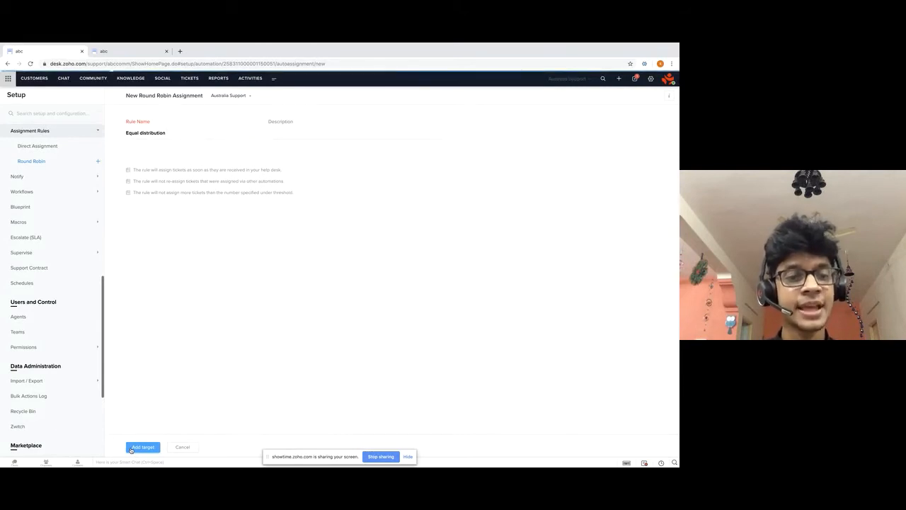
pyautogui.click(142, 447)
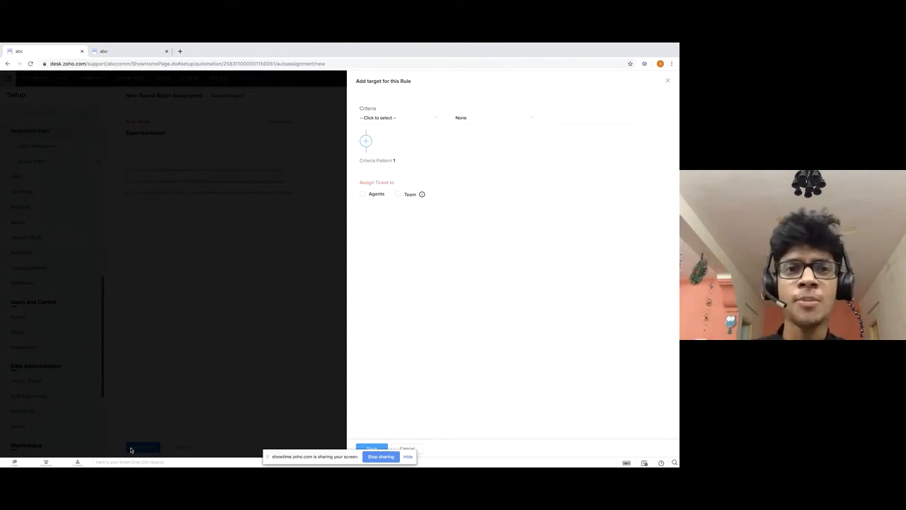
pyautogui.click(668, 82)
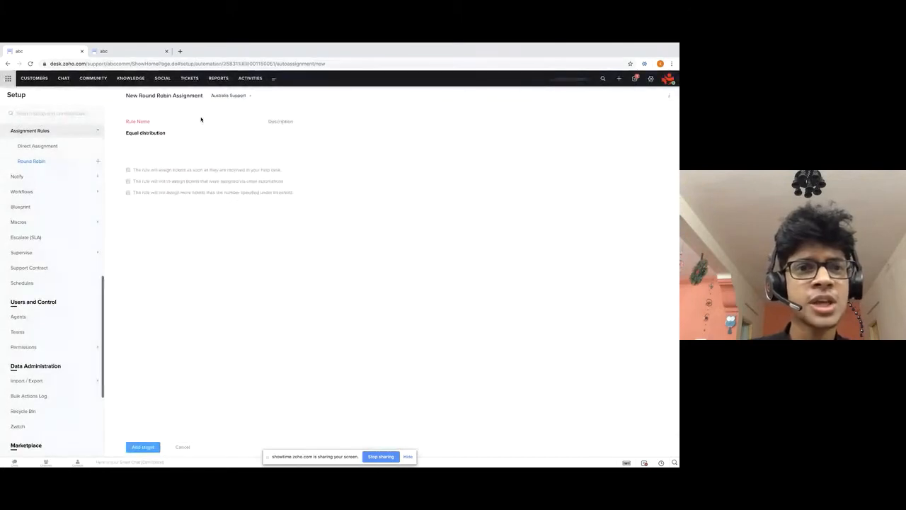
# Under abc communication, start a Round Robin rule named 'Equal distribution' and open Add target.
pyautogui.click(221, 98)
pyautogui.click(226, 142)
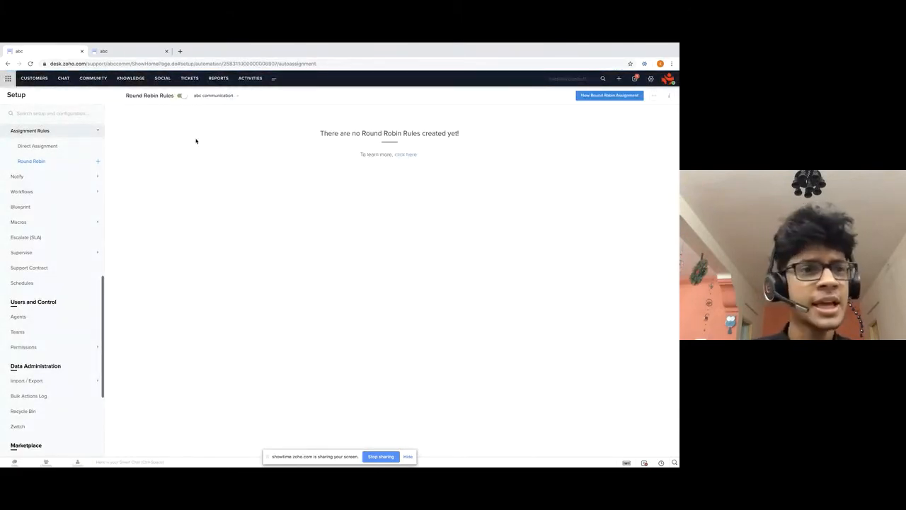
pyautogui.click(601, 96)
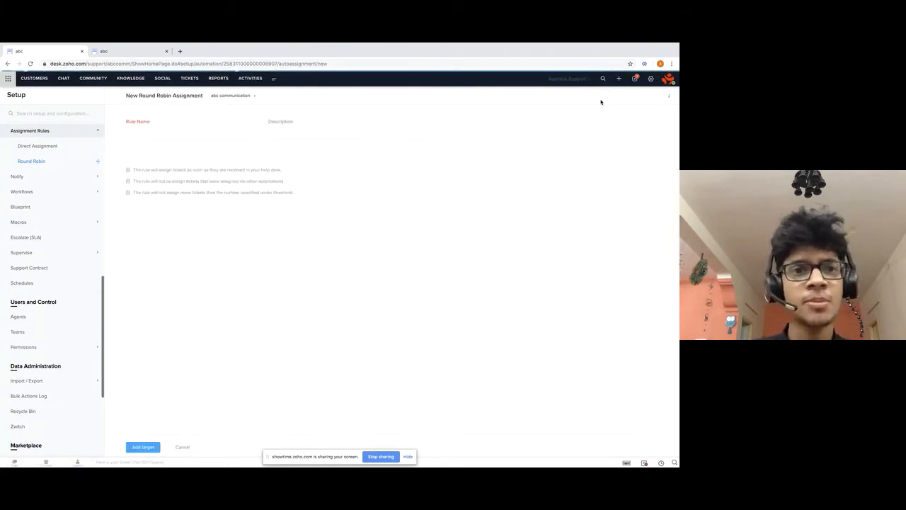
pyautogui.click(144, 138)
pyautogui.write('Equ')
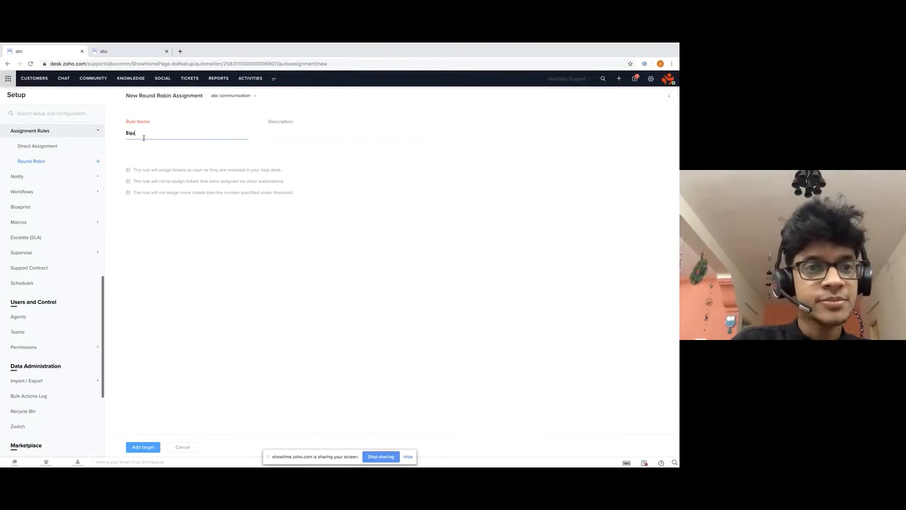
pyautogui.write('al dis')
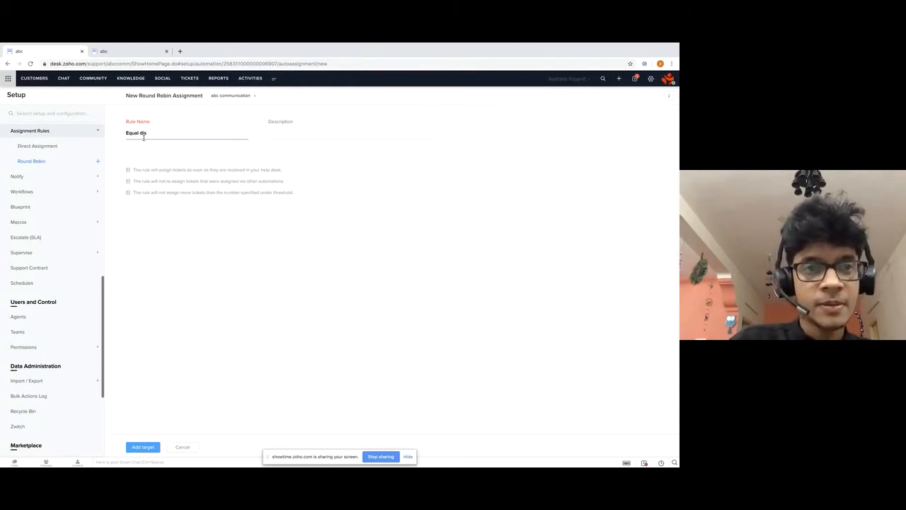
pyautogui.write('tribution')
pyautogui.click(142, 447)
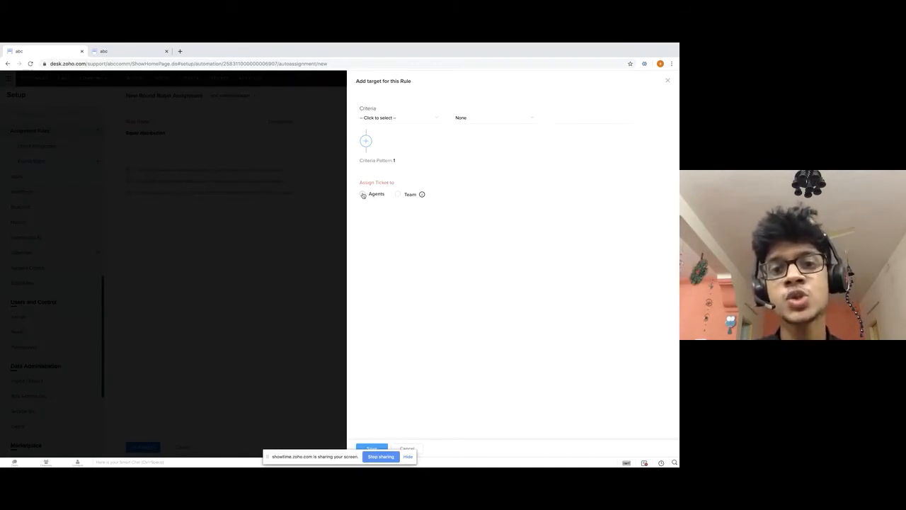
# Target the rule at Agents, choose three agents with no criteria, and save.
pyautogui.click(363, 195)
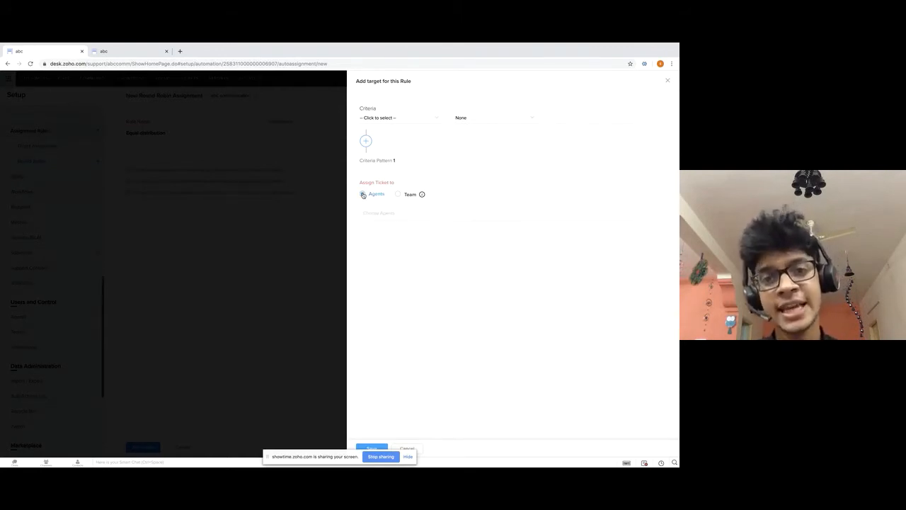
pyautogui.click(364, 195)
pyautogui.click(375, 214)
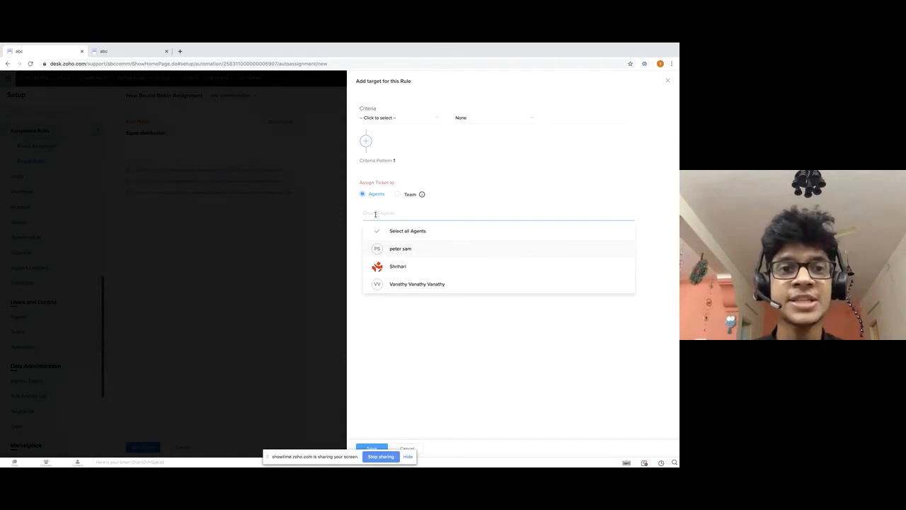
pyautogui.click(430, 255)
pyautogui.click(430, 255)
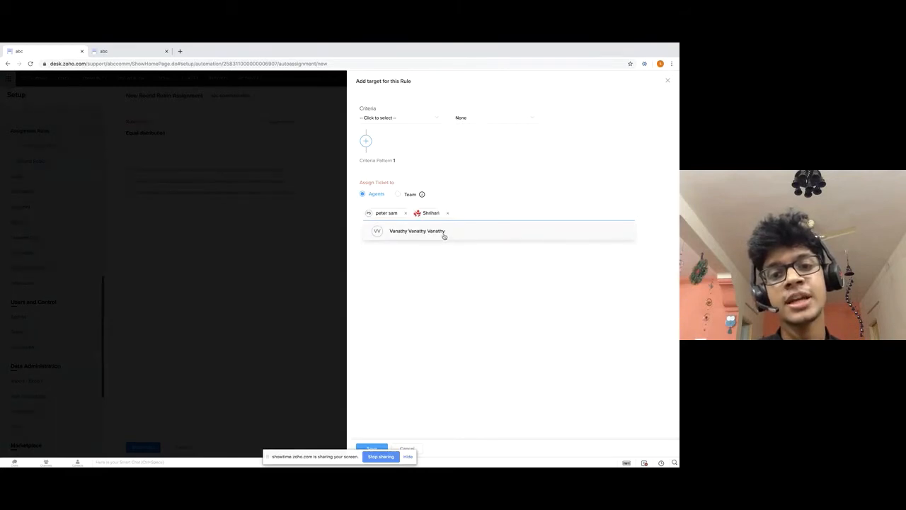
pyautogui.click(444, 234)
pyautogui.click(474, 337)
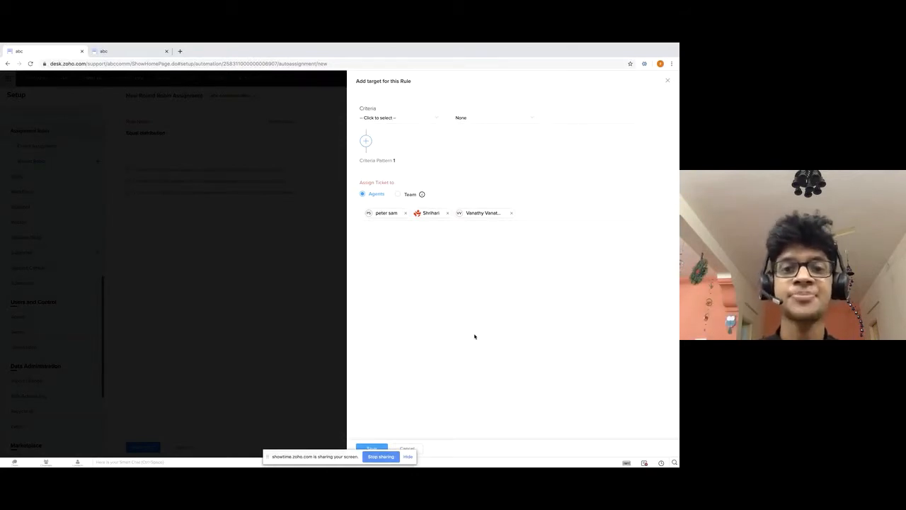
pyautogui.click(376, 449)
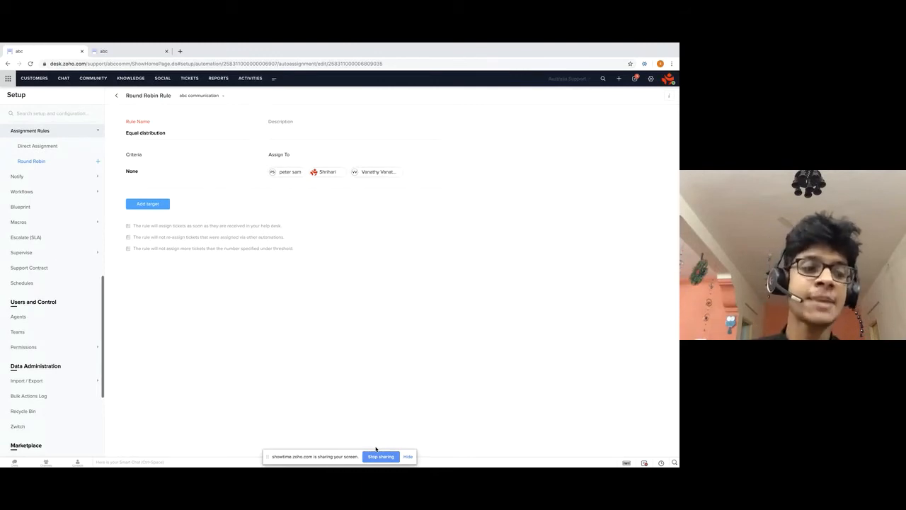
pyautogui.click(128, 52)
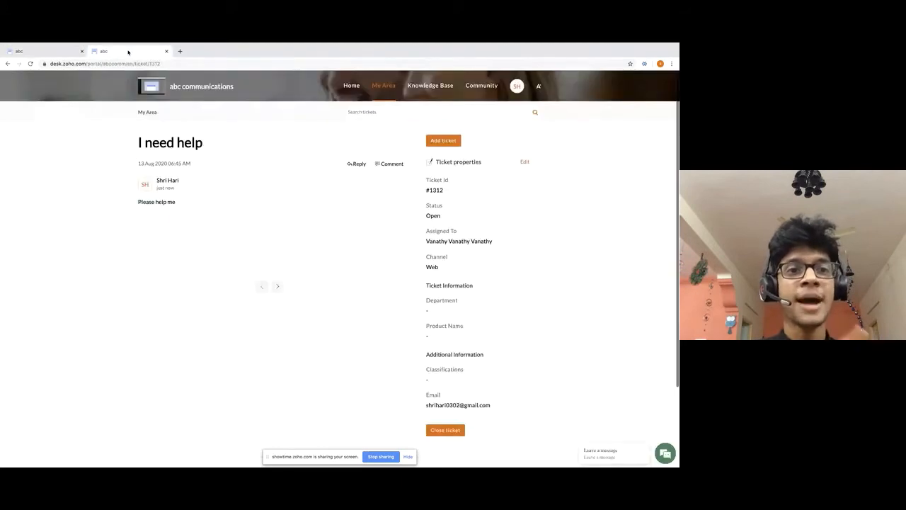
# Submit a Help Center ticket with subject 'Help 1' and description 'I need help'.
pyautogui.click(445, 144)
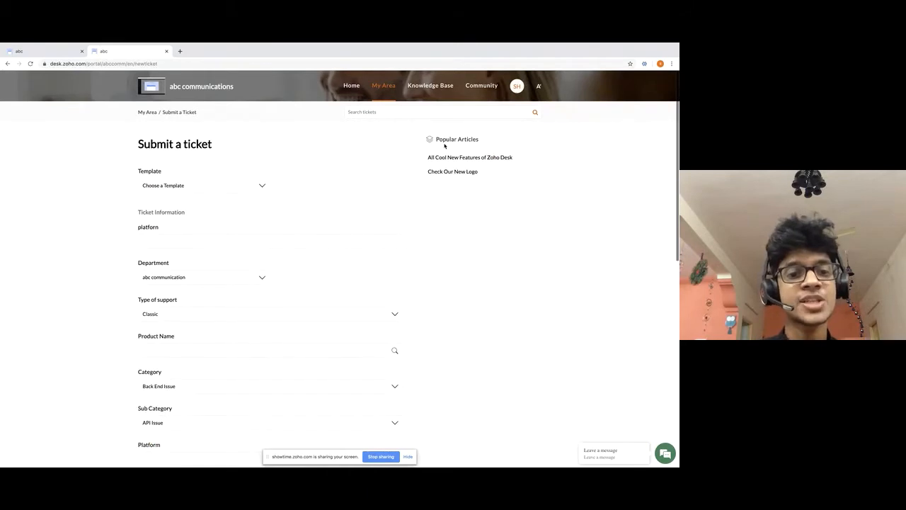
pyautogui.scroll(-5, 163, 387)
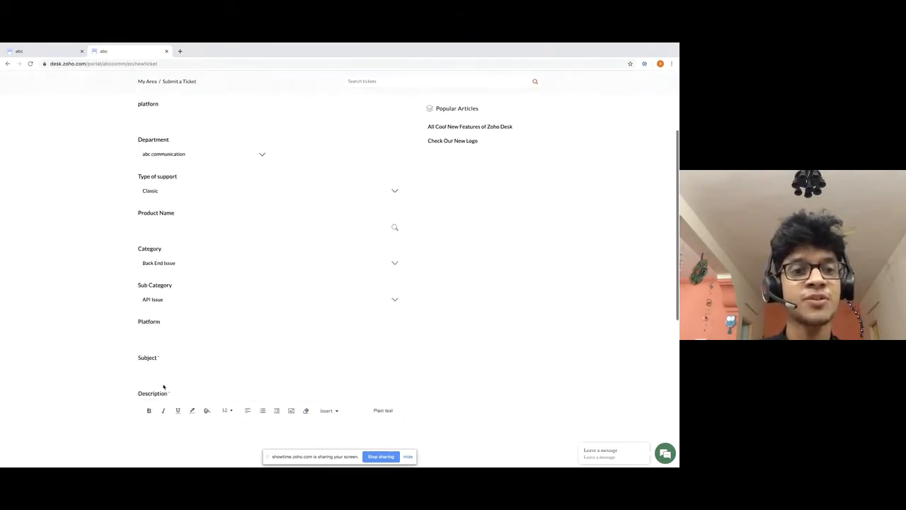
pyautogui.click(160, 319)
pyautogui.write('H')
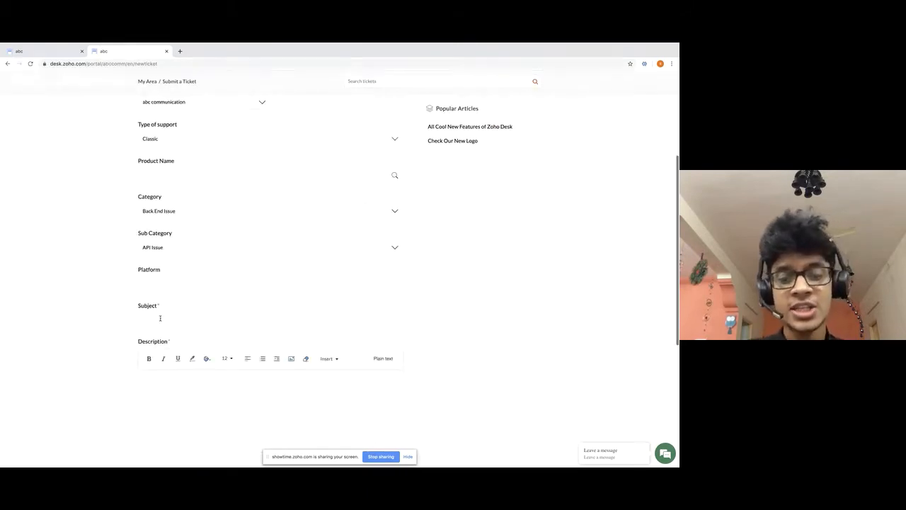
pyautogui.write('elp')
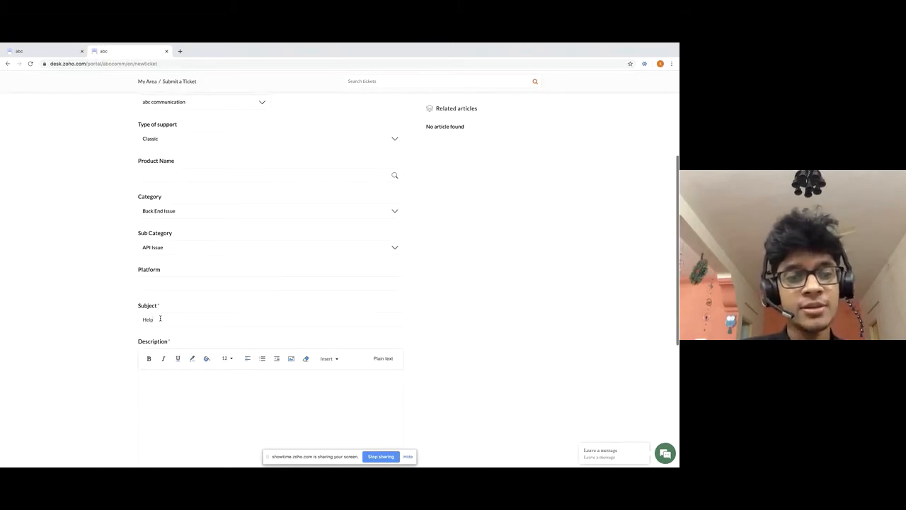
pyautogui.write(' t')
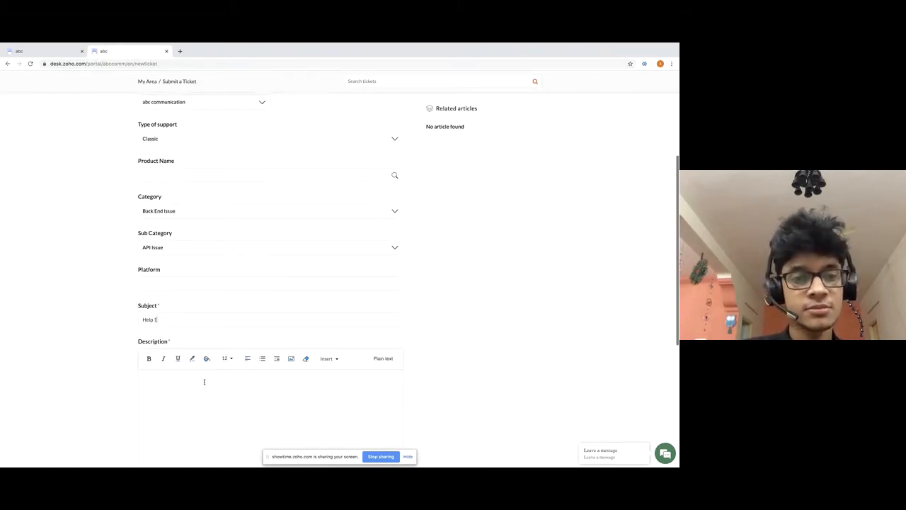
pyautogui.write(' need help')
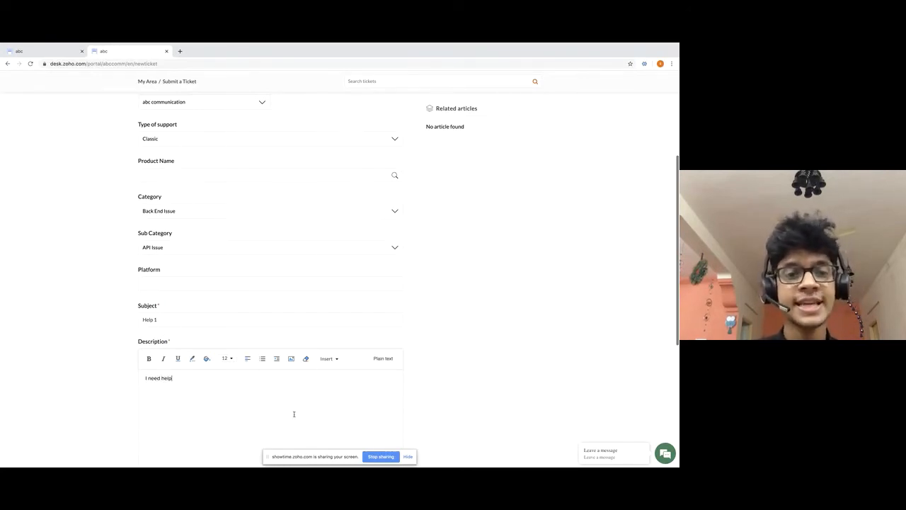
pyautogui.scroll(-5, 292, 412)
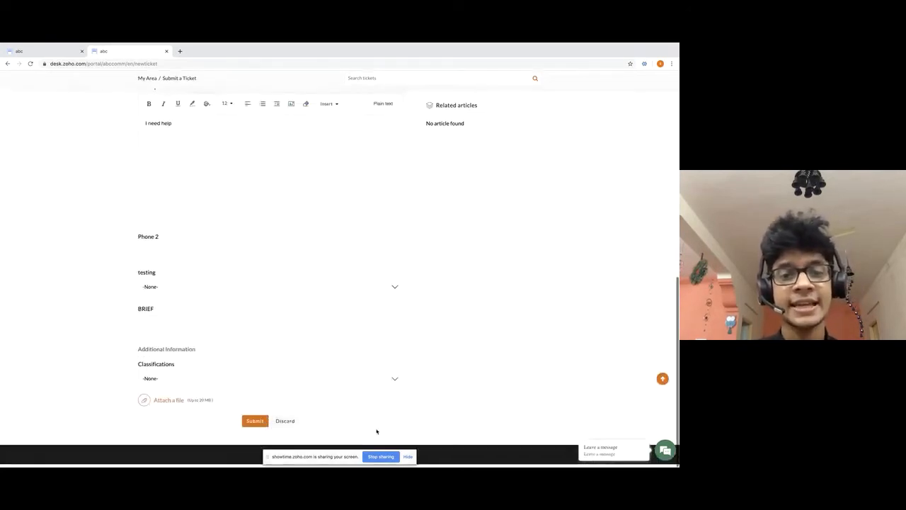
pyautogui.click(255, 424)
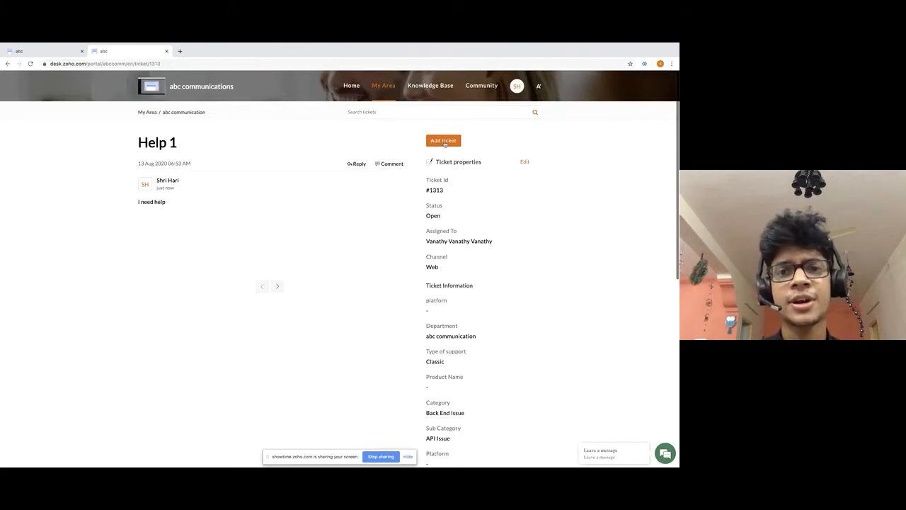
# Submit ticket 'need help 2' with description 'Need help', then view My Area's ticket list.
pyautogui.click(445, 141)
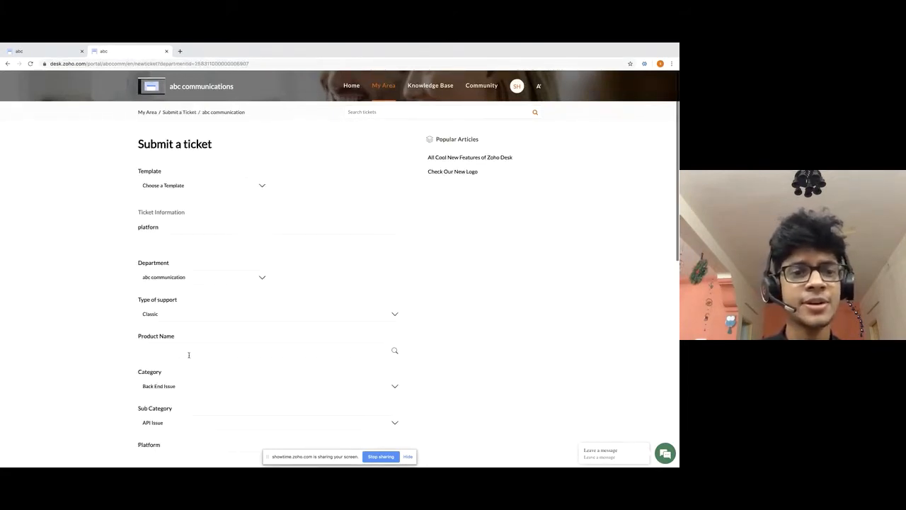
pyautogui.scroll(-1, 186, 363)
pyautogui.scroll(-5, 187, 362)
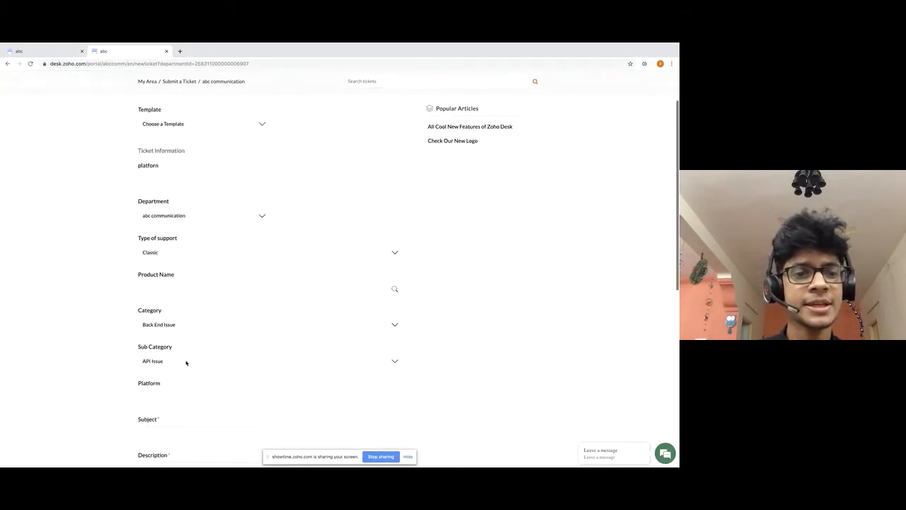
pyautogui.click(168, 357)
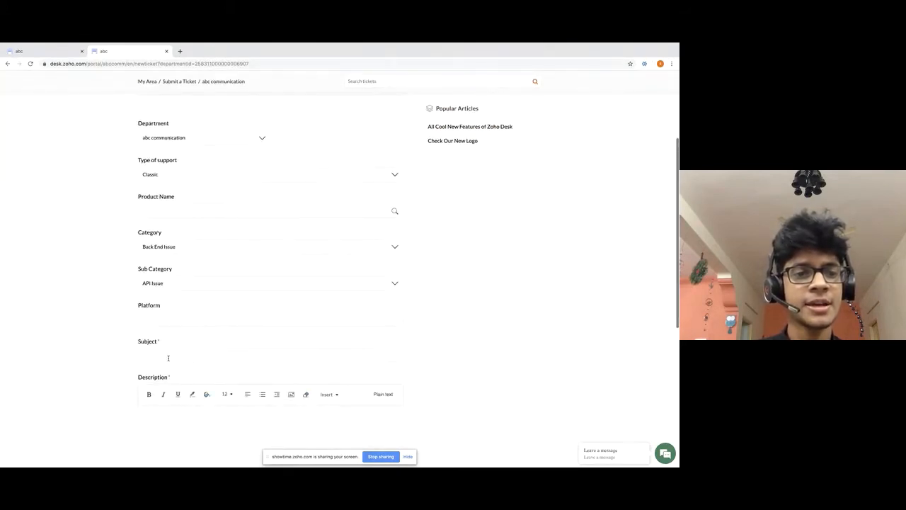
pyautogui.write('H')
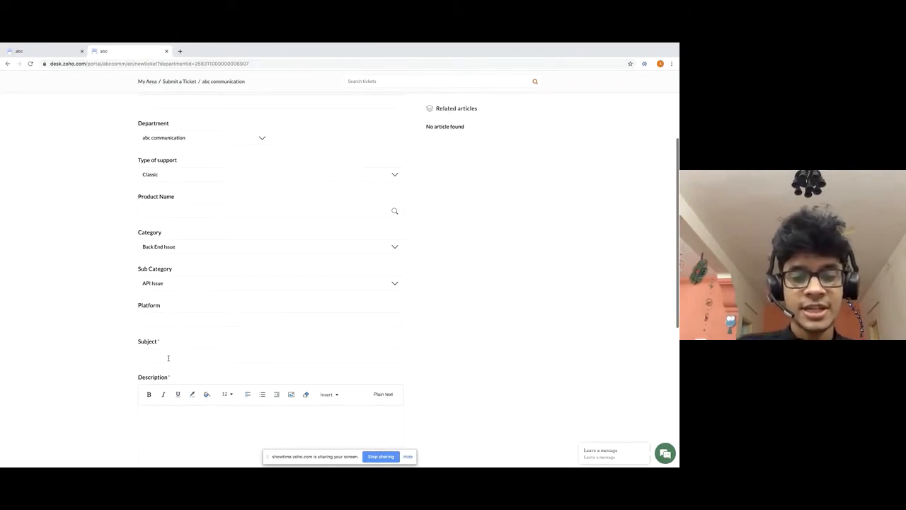
pyautogui.write('eed help 2')
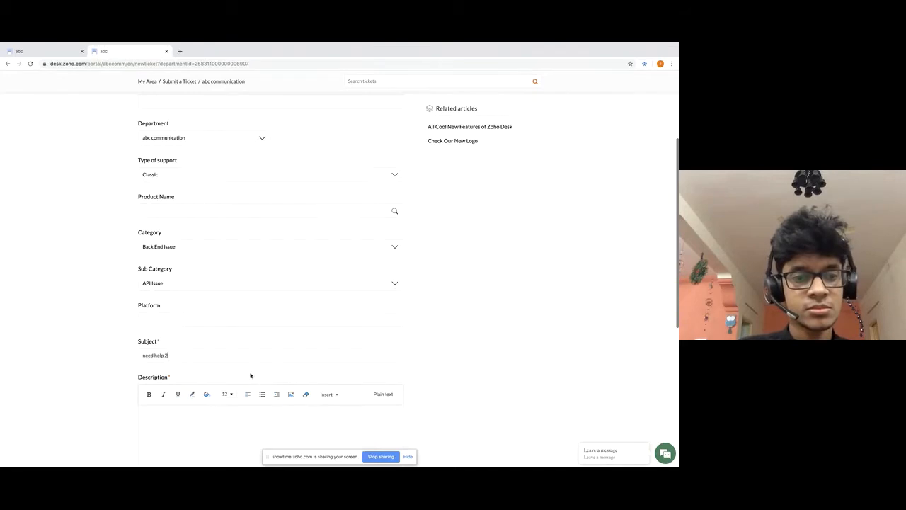
pyautogui.scroll(-3, 250, 375)
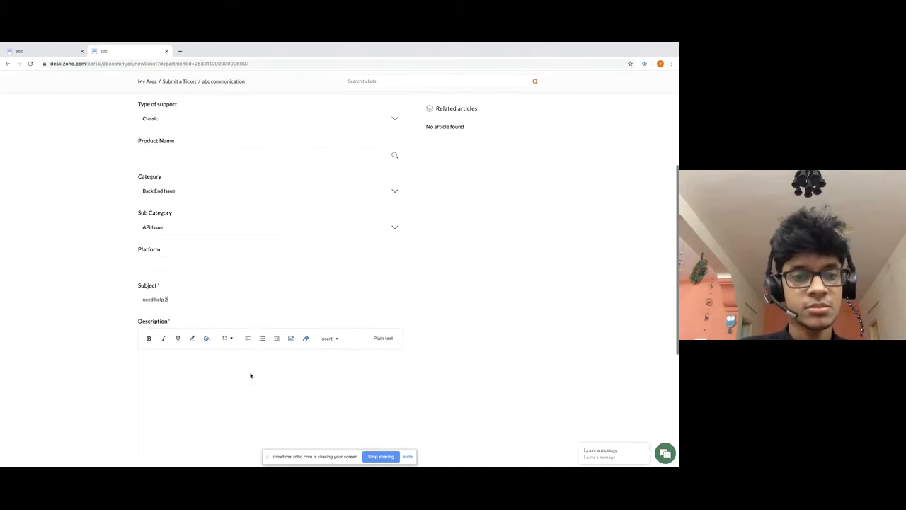
pyautogui.click(215, 364)
pyautogui.write('Need help')
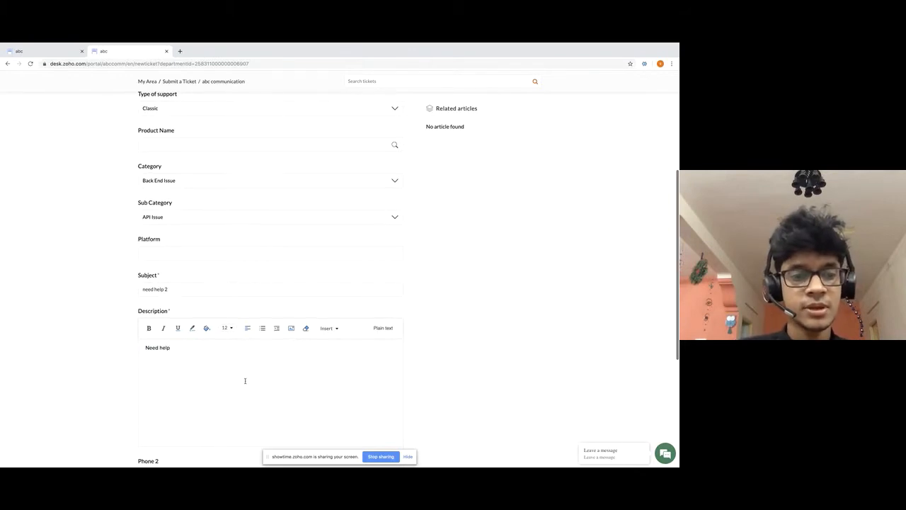
pyautogui.scroll(-8, 245, 381)
pyautogui.click(258, 423)
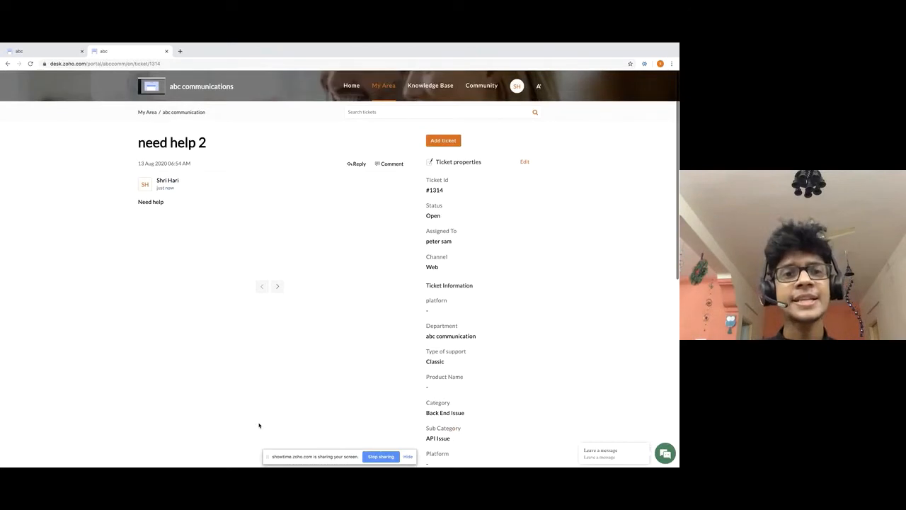
pyautogui.click(391, 90)
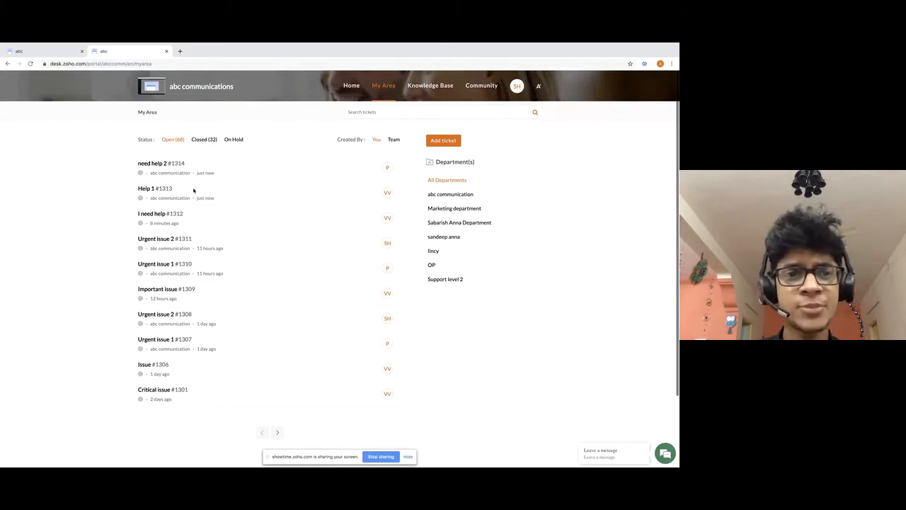
# Check the assigned agent on Help 1 and need help 2, then return to the agent view.
pyautogui.click(145, 190)
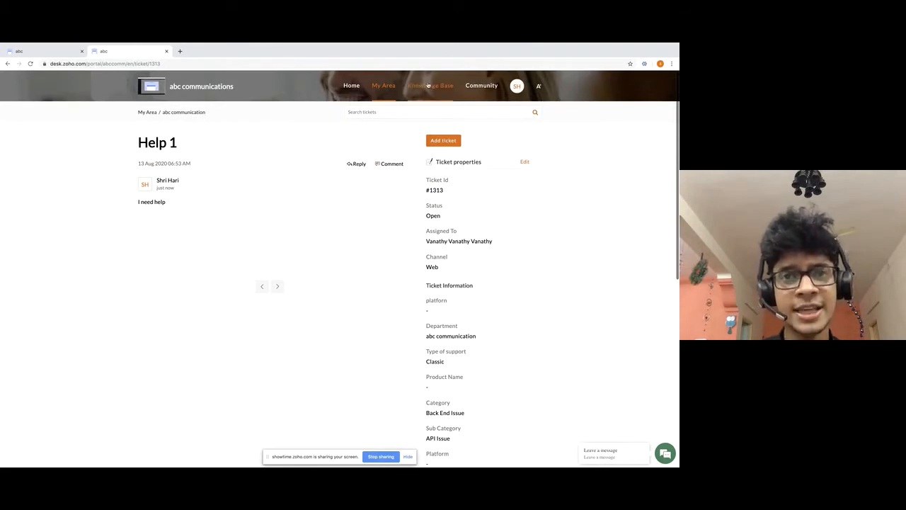
pyautogui.click(382, 93)
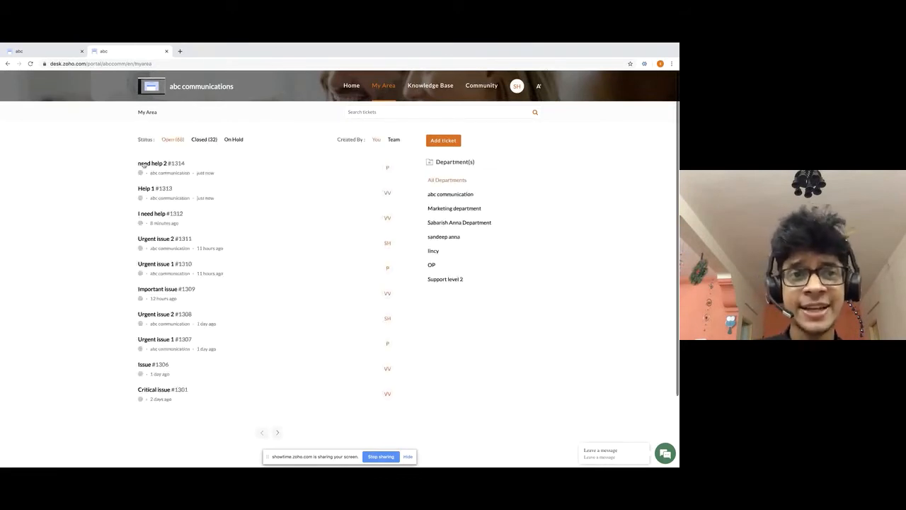
pyautogui.click(144, 165)
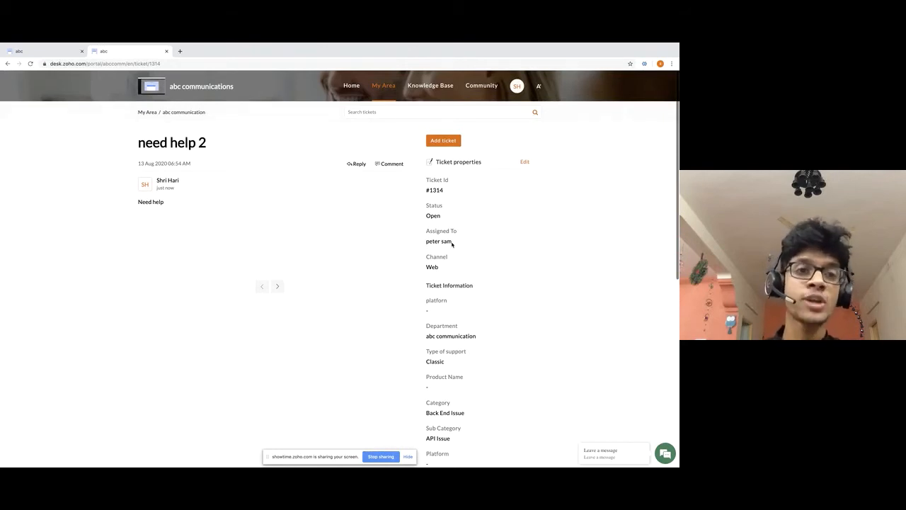
pyautogui.click(40, 51)
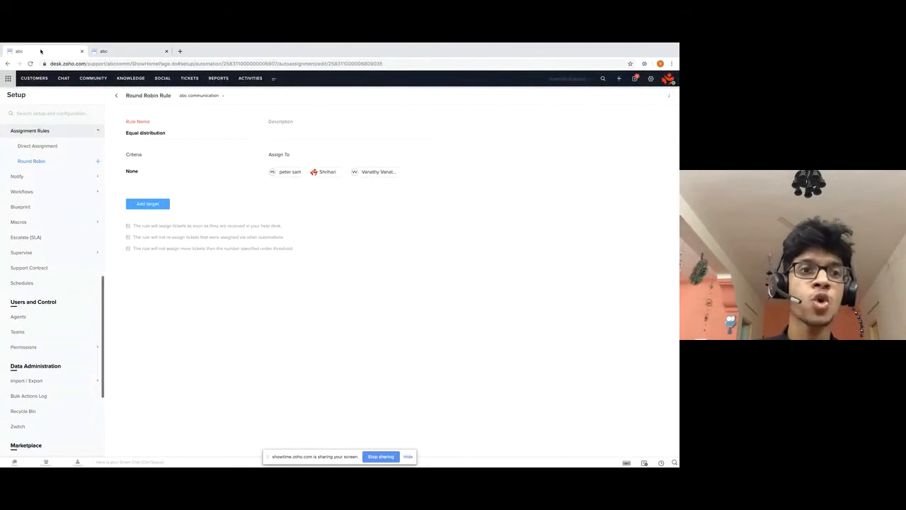
# In abc communication's ticket list view, open #1314 'need help 2' and show its History.
pyautogui.click(189, 79)
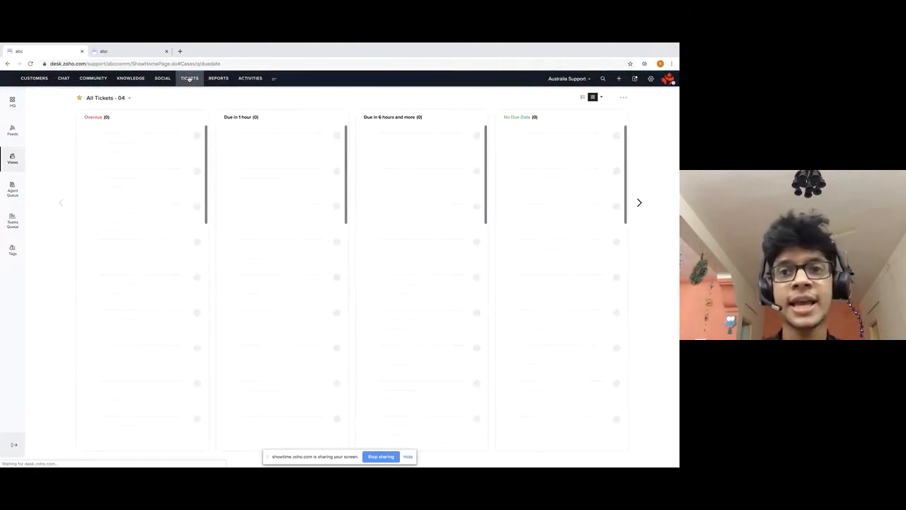
pyautogui.click(593, 98)
pyautogui.click(568, 78)
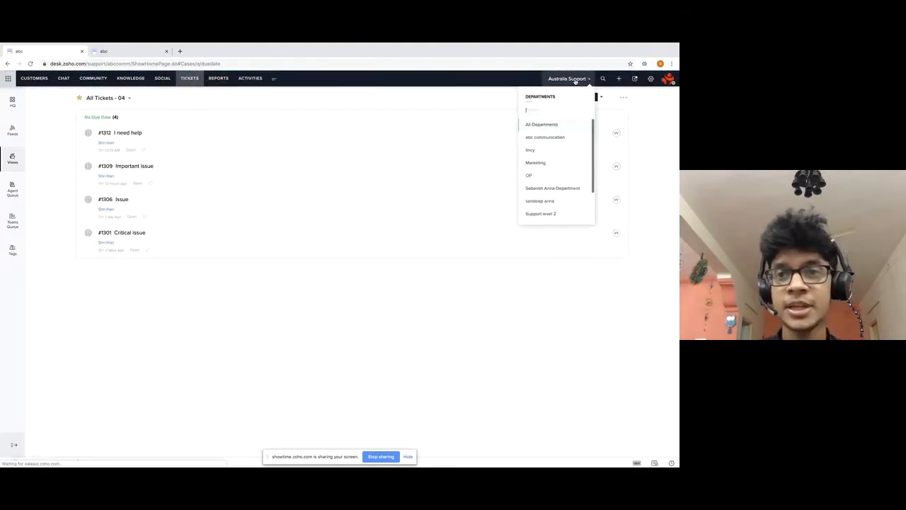
pyautogui.click(560, 137)
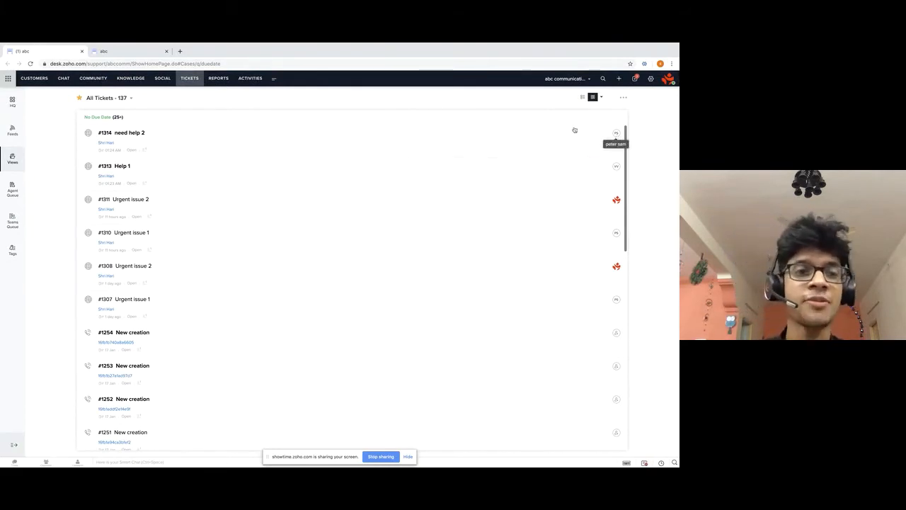
pyautogui.click(125, 135)
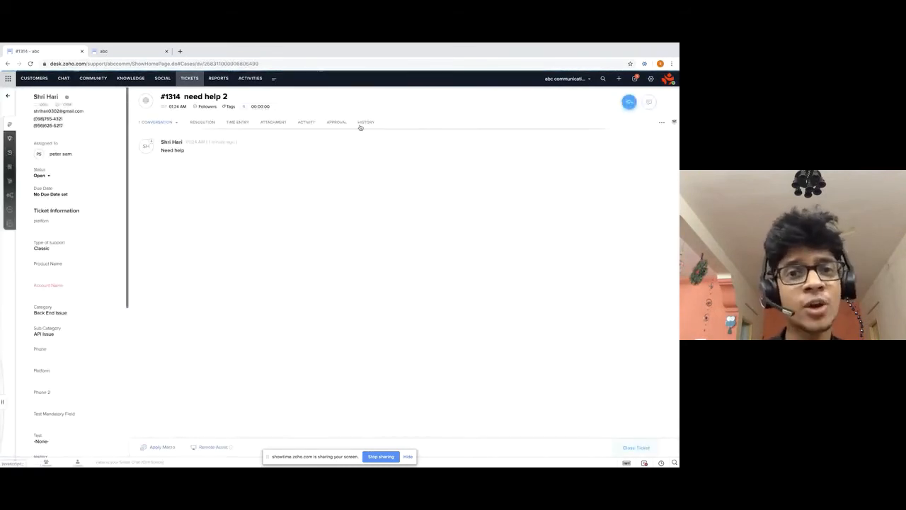
pyautogui.click(361, 125)
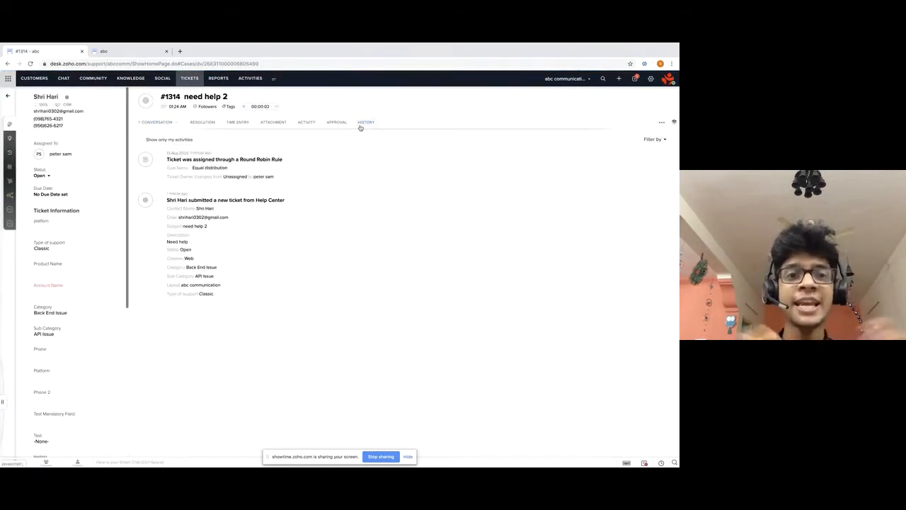
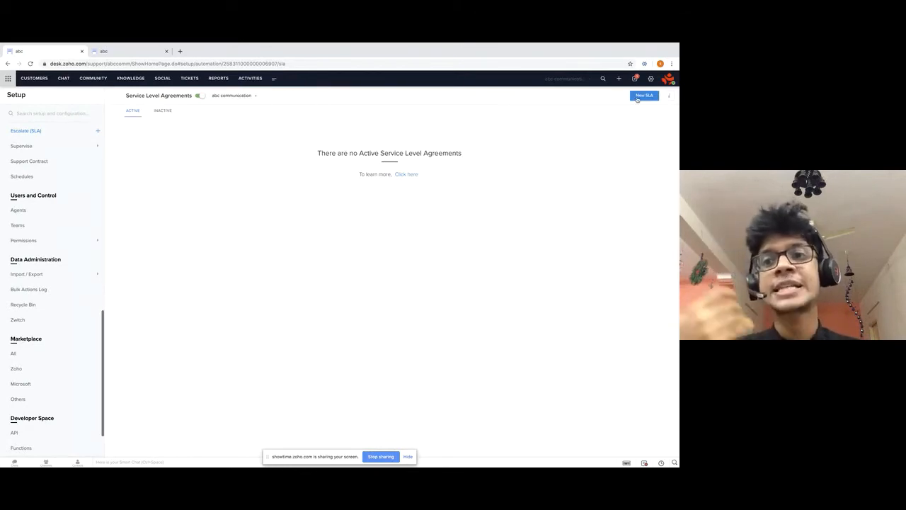
# Confirm abc communication is the selected department and start a New SLA, entering its Name field.
pyautogui.click(247, 97)
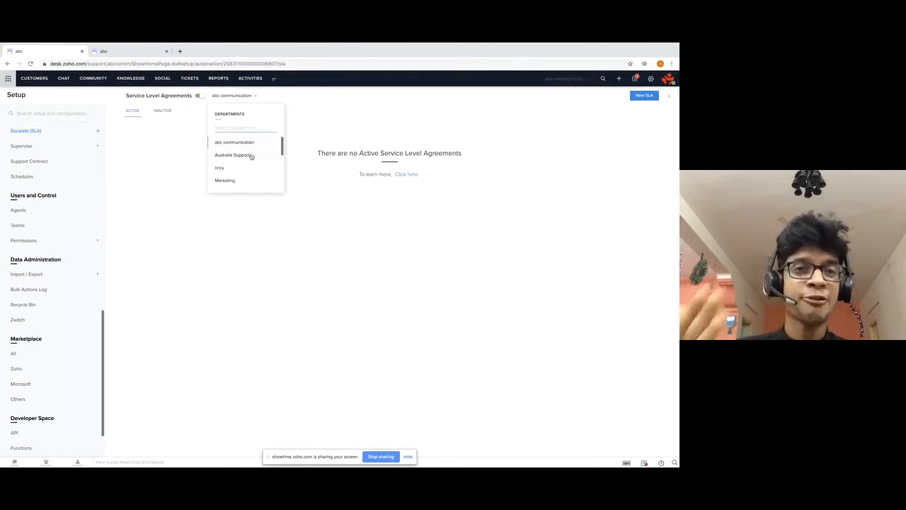
pyautogui.click(565, 162)
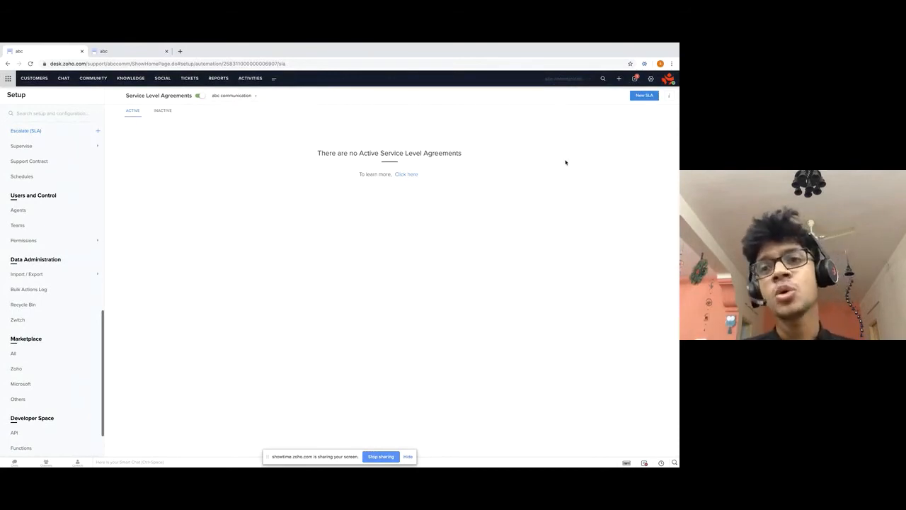
pyautogui.click(647, 97)
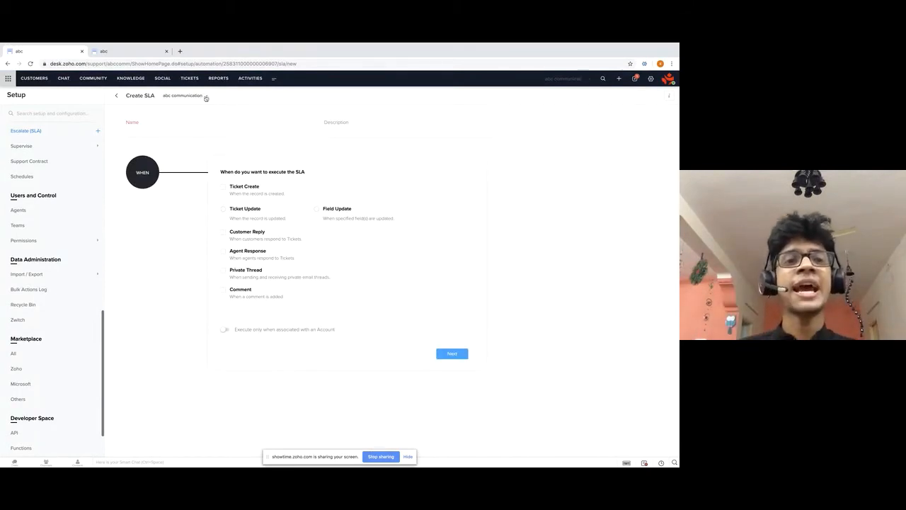
pyautogui.click(147, 130)
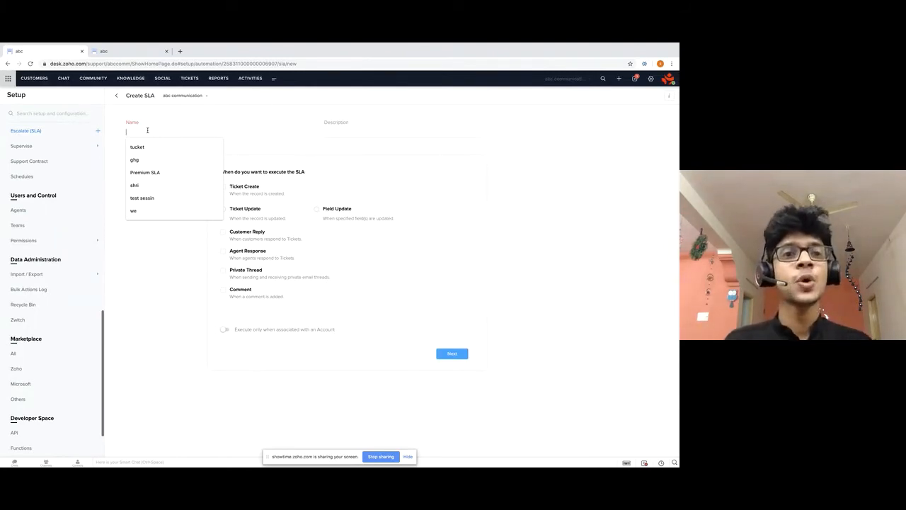
# Name the SLA 'Premium SLA' by typing 'Pr' and accepting the autofill suggestion.
pyautogui.click(207, 122)
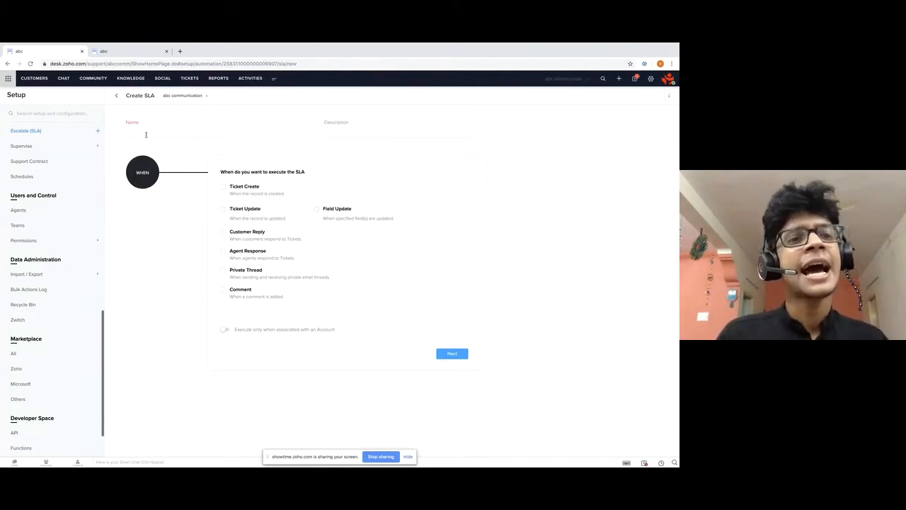
pyautogui.click(146, 135)
pyautogui.write('s')
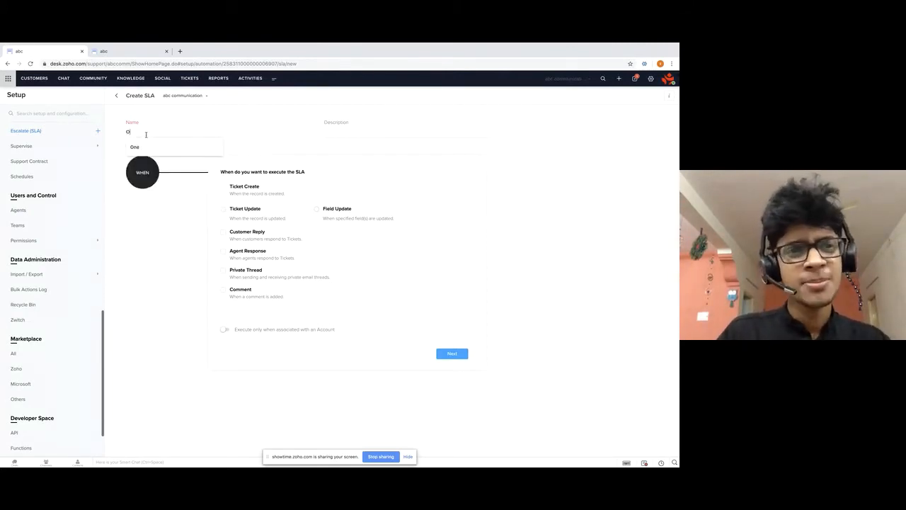
pyautogui.press('BackSpace')
pyautogui.write('Premium SLA')
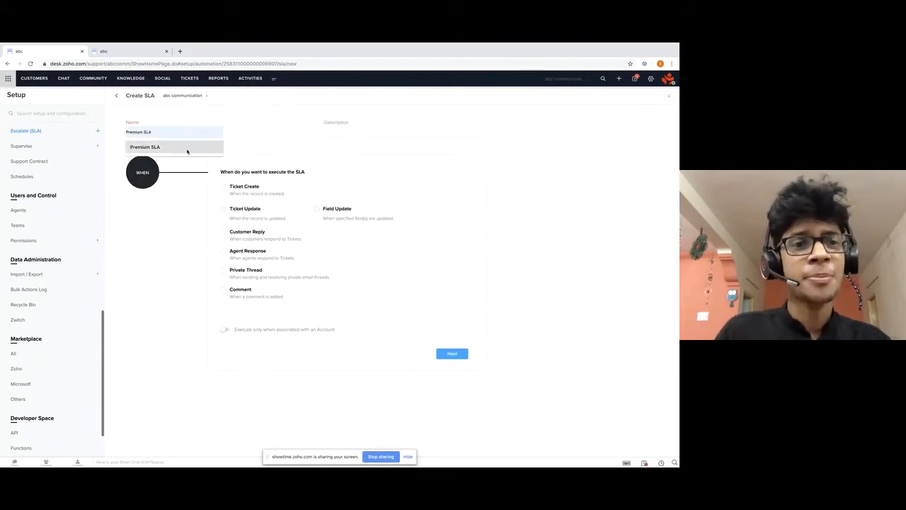
pyautogui.click(188, 149)
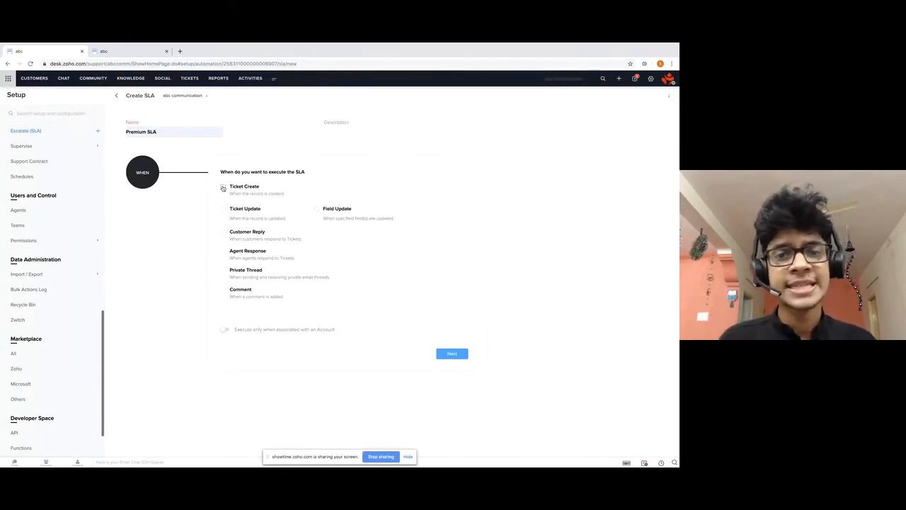
# Keep Ticket Create as the trigger, go to the next stage, and add a target.
pyautogui.click(452, 354)
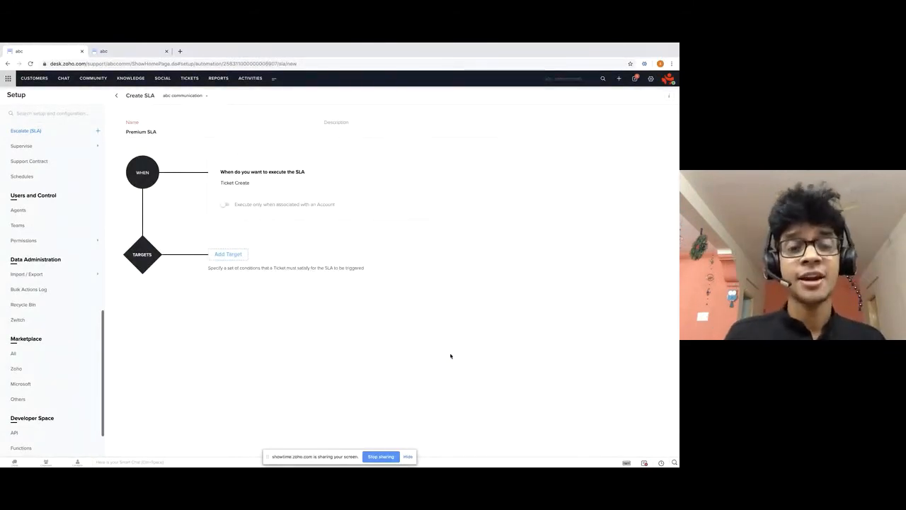
pyautogui.click(230, 255)
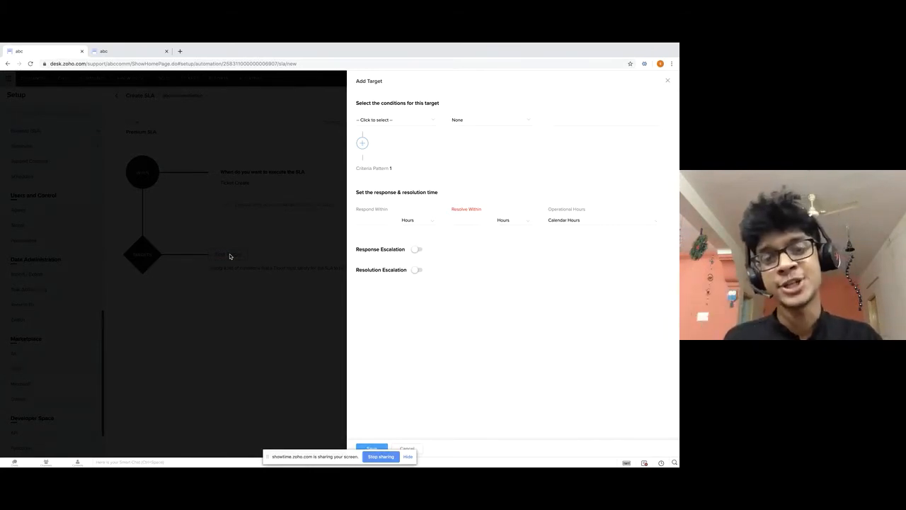
# Set the target condition to Type of support contains 'Prem'.
pyautogui.click(394, 121)
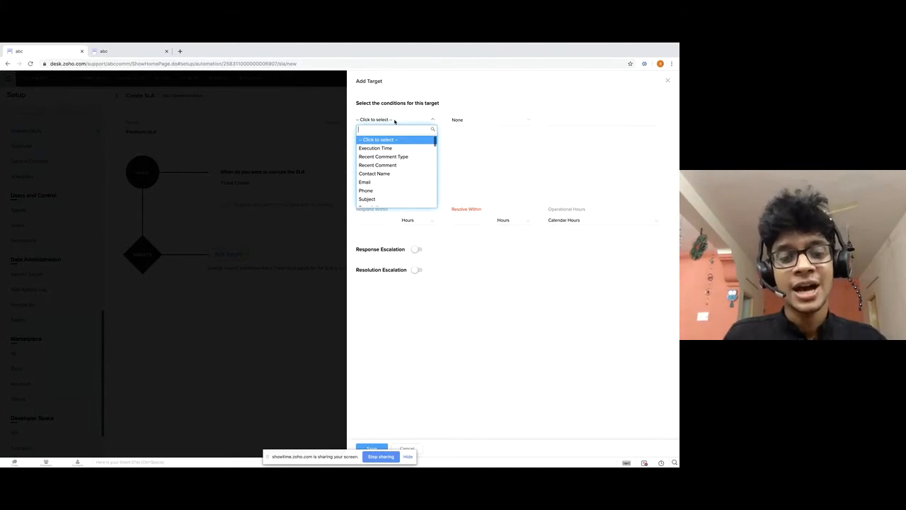
pyautogui.write('ty')
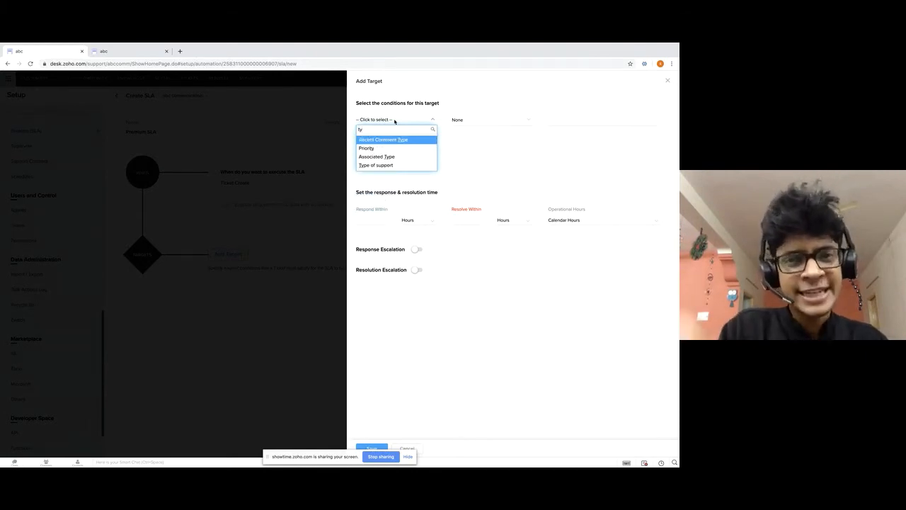
pyautogui.click(420, 165)
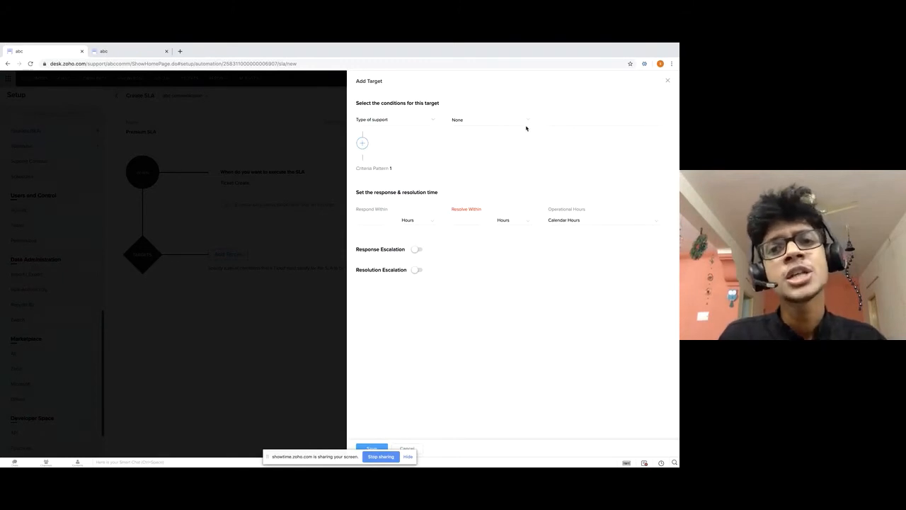
pyautogui.click(486, 121)
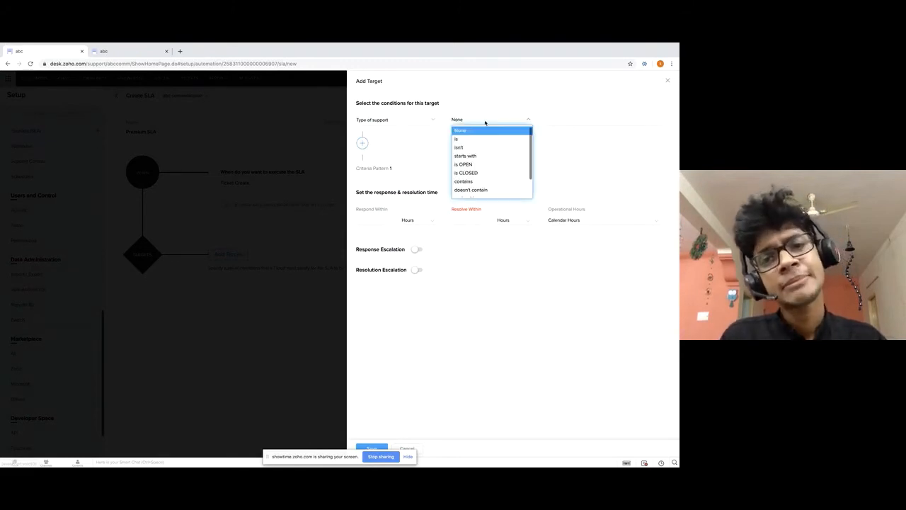
pyautogui.click(484, 182)
pyautogui.click(567, 119)
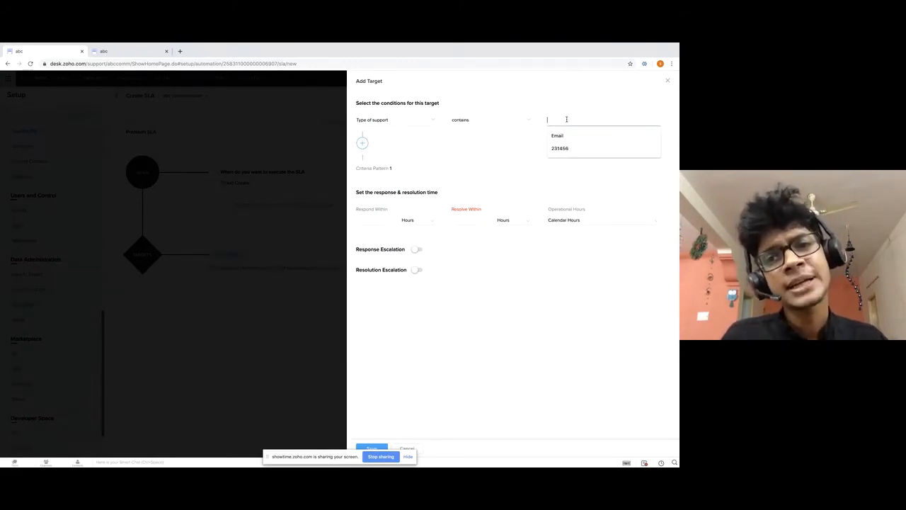
pyautogui.write('Pre')
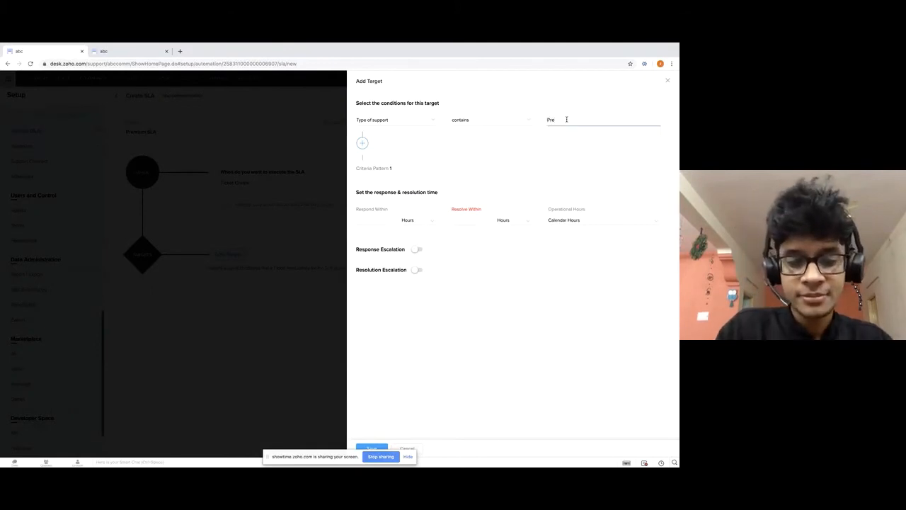
pyautogui.write('mium')
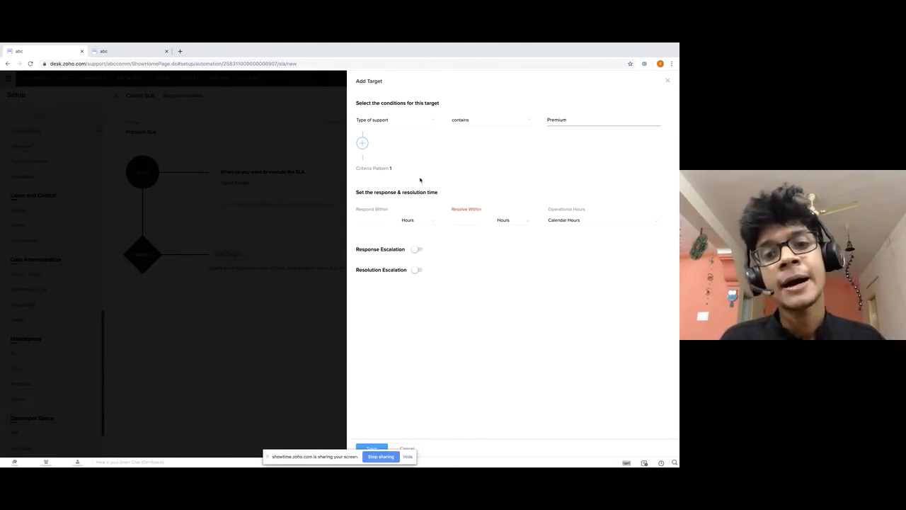
# Set Respond Within to 2 Hours.
pyautogui.click(416, 221)
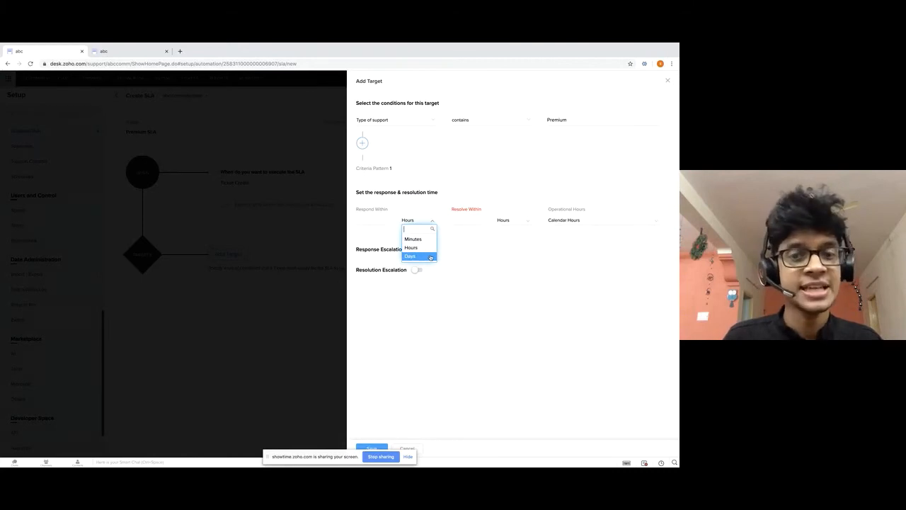
pyautogui.click(420, 248)
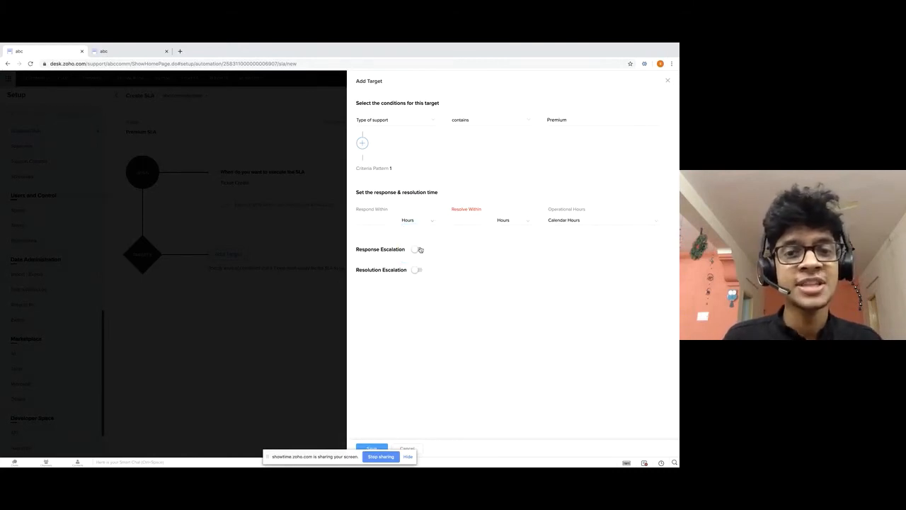
pyautogui.click(368, 221)
pyautogui.write('2')
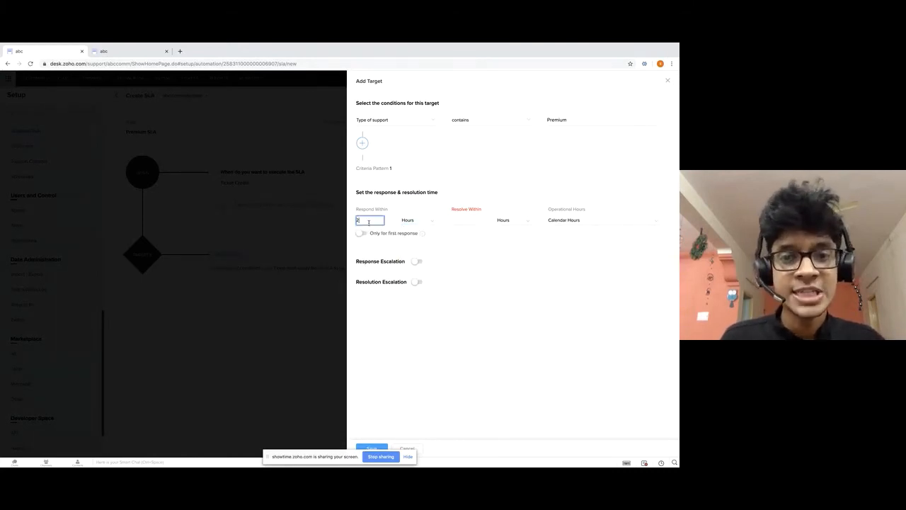
pyautogui.click(500, 272)
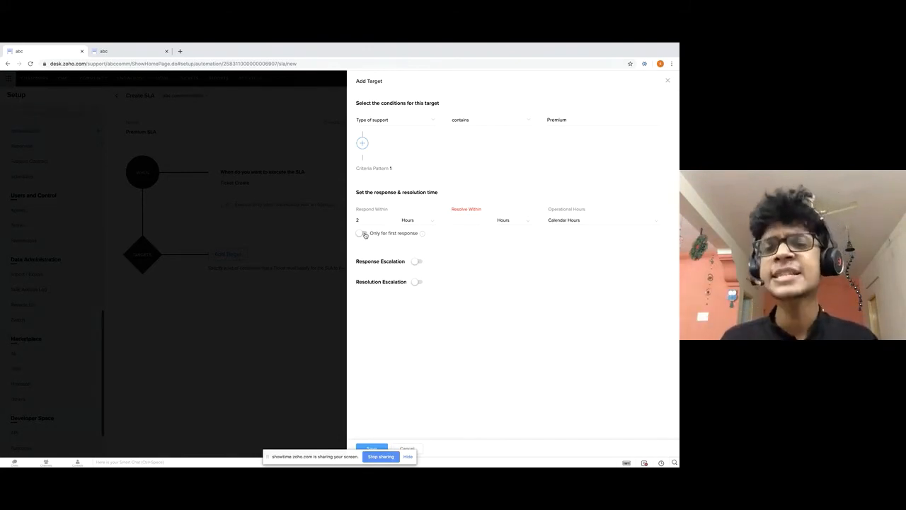
# Set Resolve Within to 8 hours and switch on Response Escalation.
pyautogui.click(465, 219)
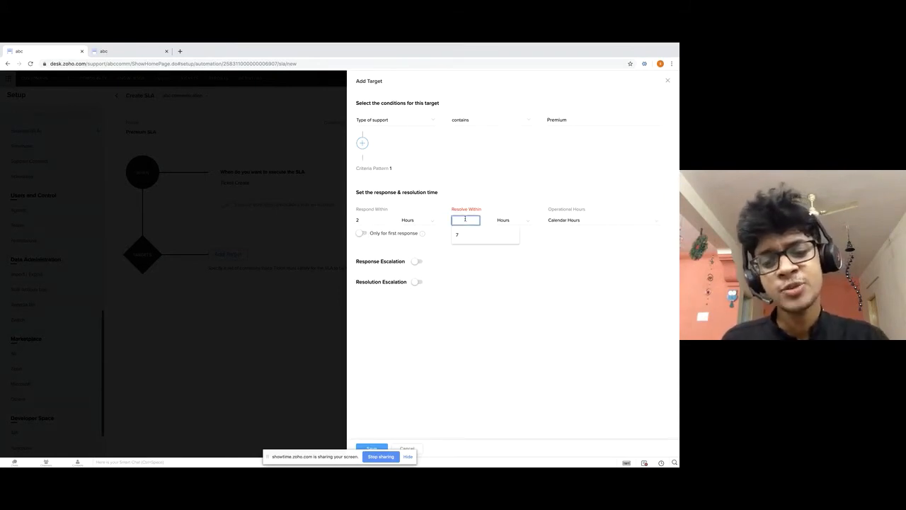
pyautogui.write('8')
pyautogui.click(525, 262)
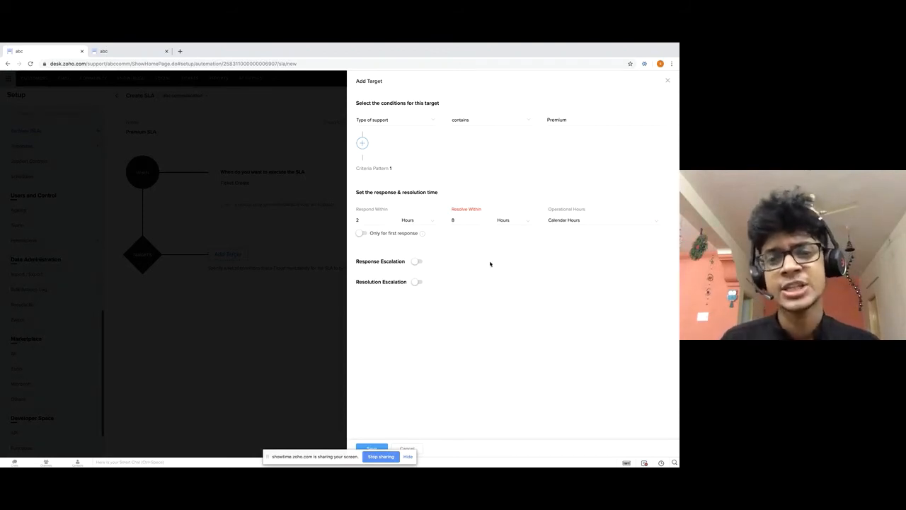
pyautogui.click(420, 265)
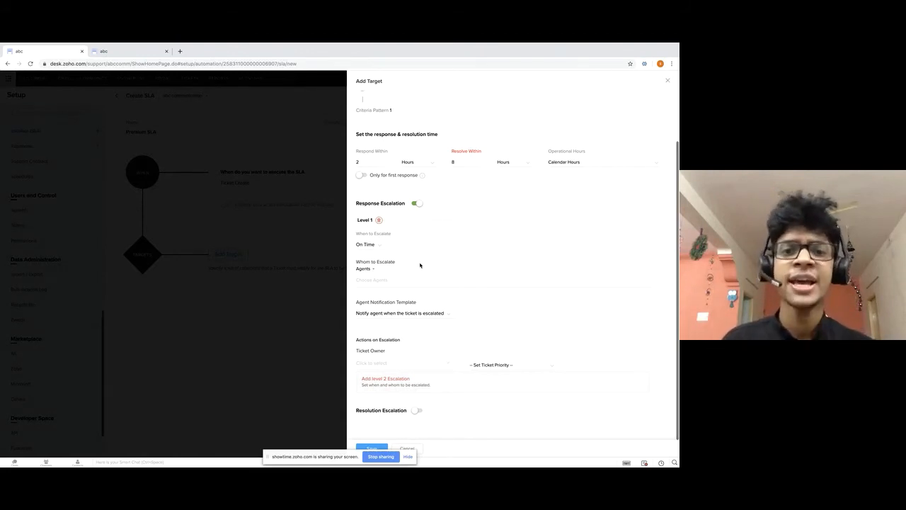
# Change Level 1 When to Escalate from On Time to 15 Minutes Before.
pyautogui.click(374, 245)
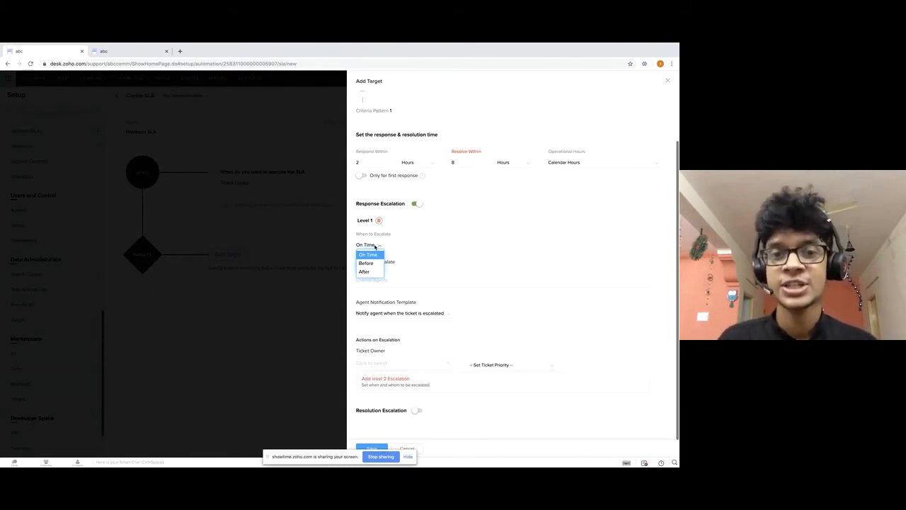
pyautogui.click(368, 263)
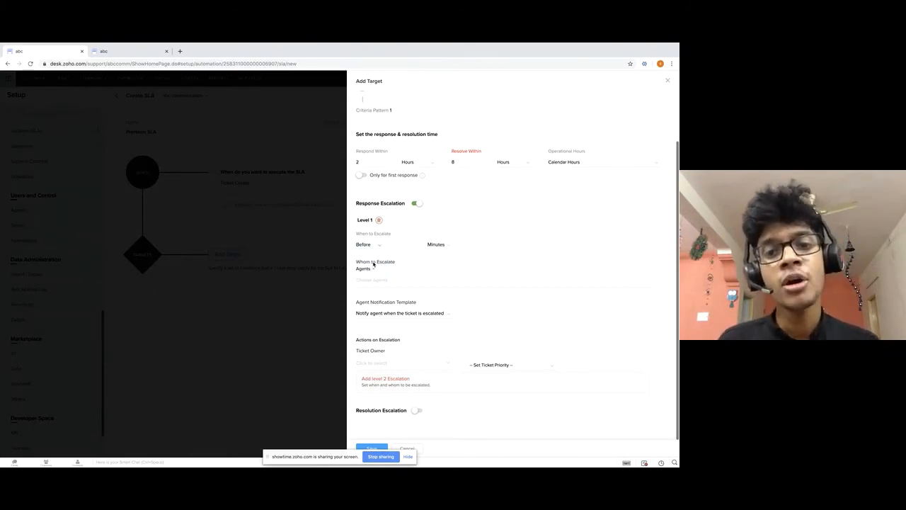
pyautogui.click(411, 247)
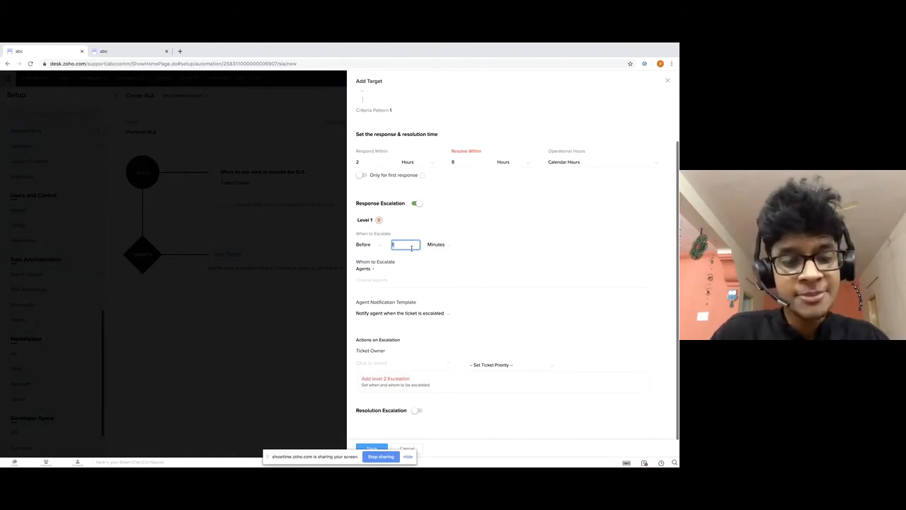
pyautogui.write('15')
pyautogui.click(533, 266)
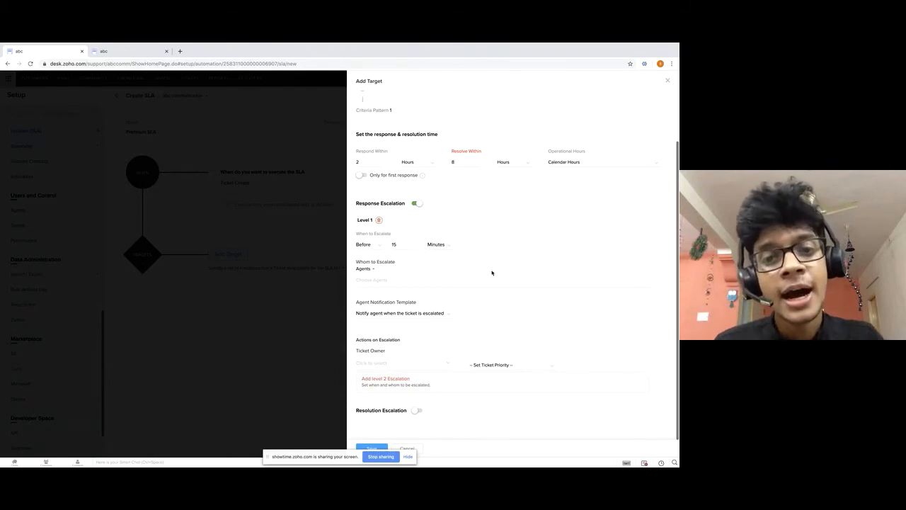
# Make Ticket Owner the Level 1 escalation recipient instead of Agents.
pyautogui.click(364, 269)
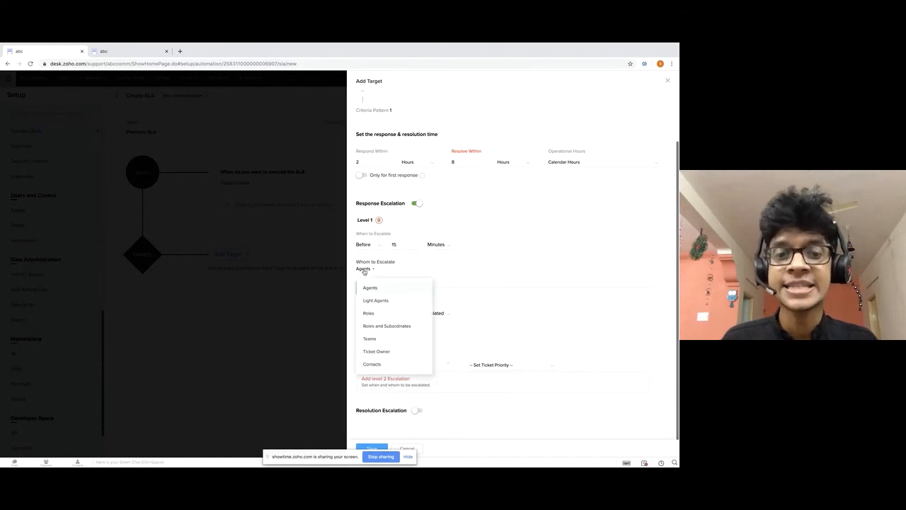
pyautogui.click(398, 351)
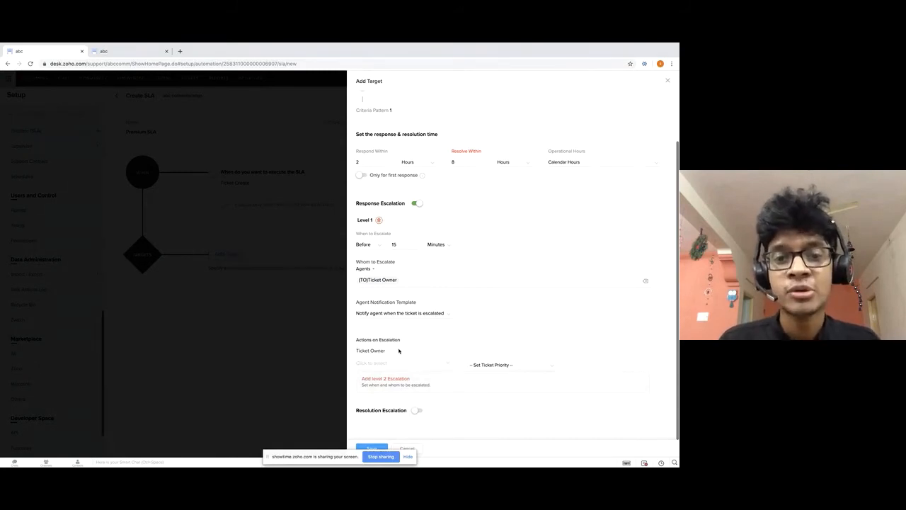
pyautogui.moveTo(425, 304); pyautogui.dragTo(356, 303)
pyautogui.moveTo(356, 303); pyautogui.dragTo(418, 306)
pyautogui.click(420, 307)
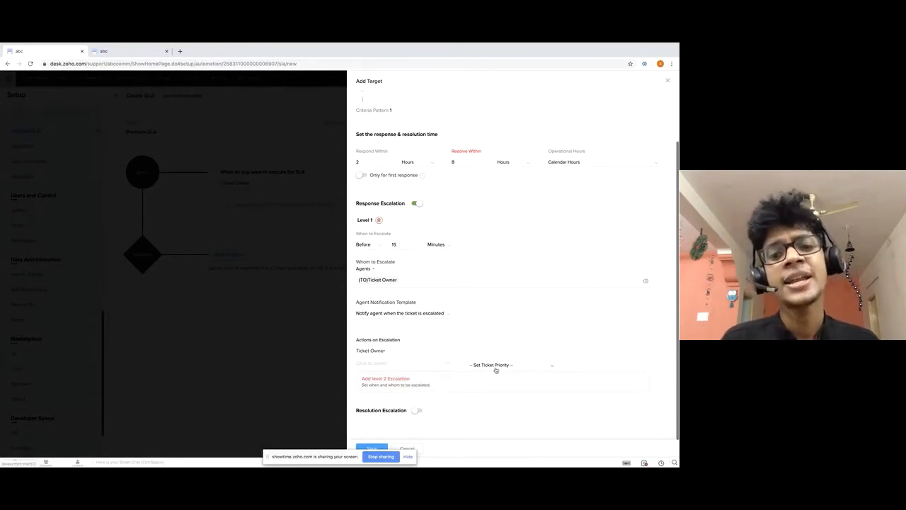
# Review Level 1's reassignment agents and ticket priority options, leaving them unchanged.
pyautogui.click(425, 364)
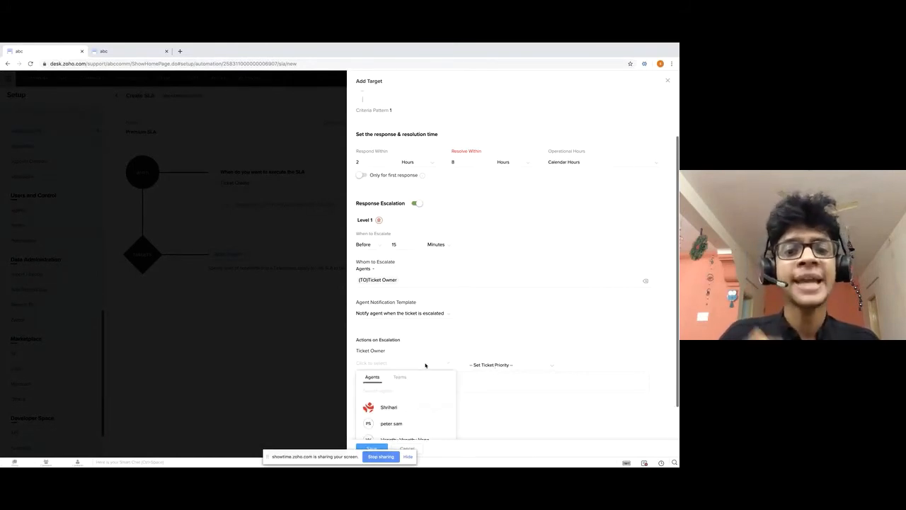
pyautogui.click(505, 328)
pyautogui.click(517, 365)
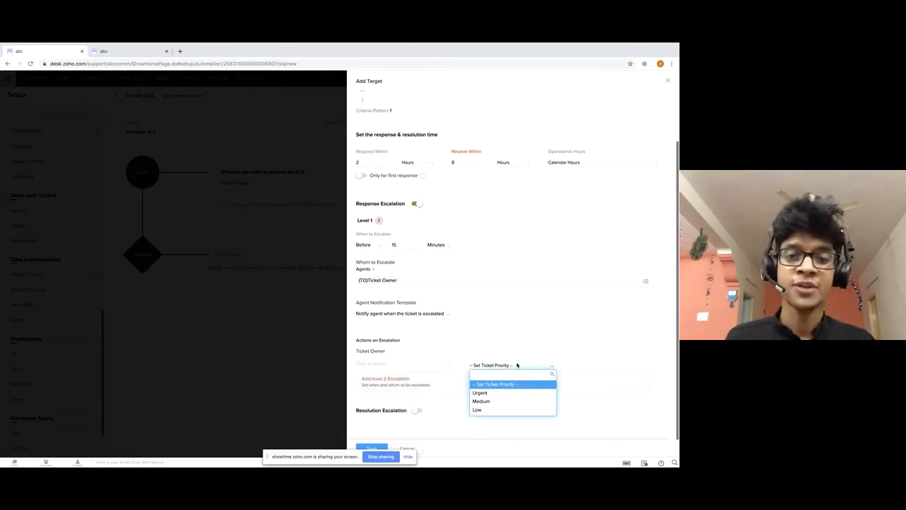
pyautogui.click(510, 344)
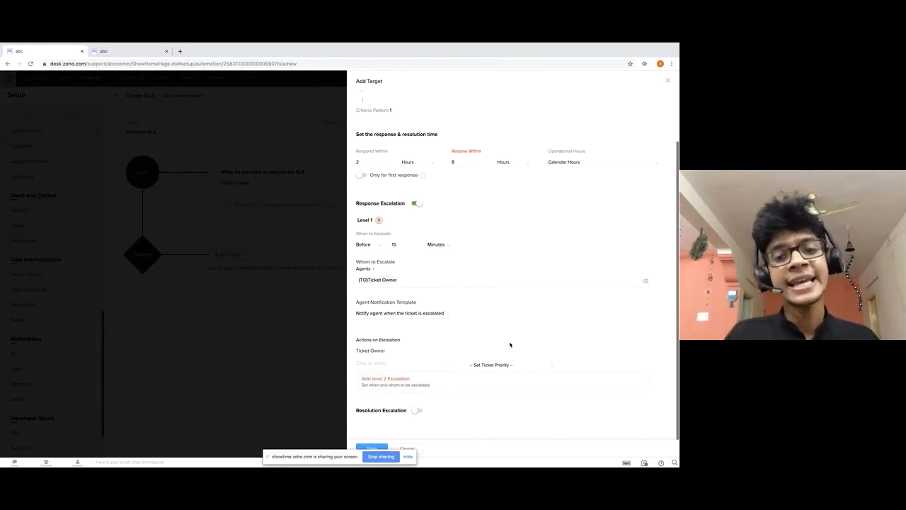
# Add a Level 2 escalation and switch its recipient from Agents to the Manager role.
pyautogui.click(400, 382)
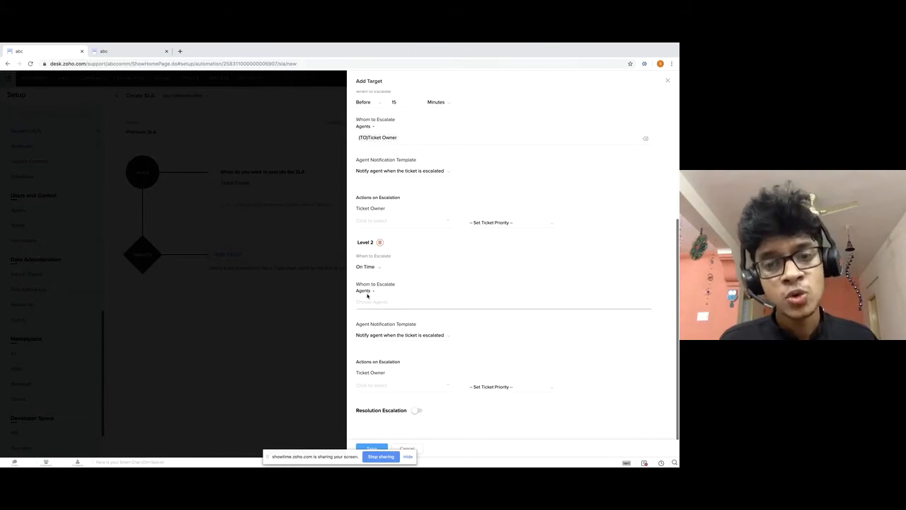
pyautogui.click(365, 291)
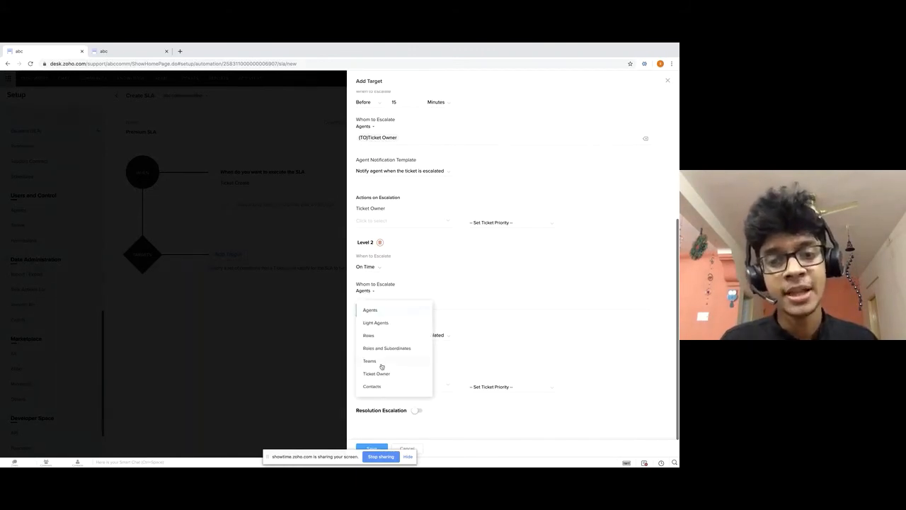
pyautogui.click(375, 337)
pyautogui.click(375, 303)
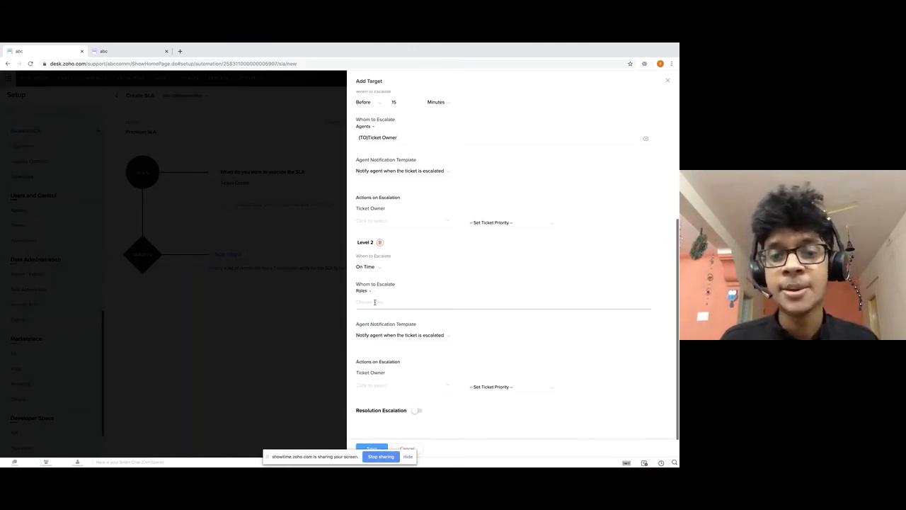
pyautogui.click(398, 336)
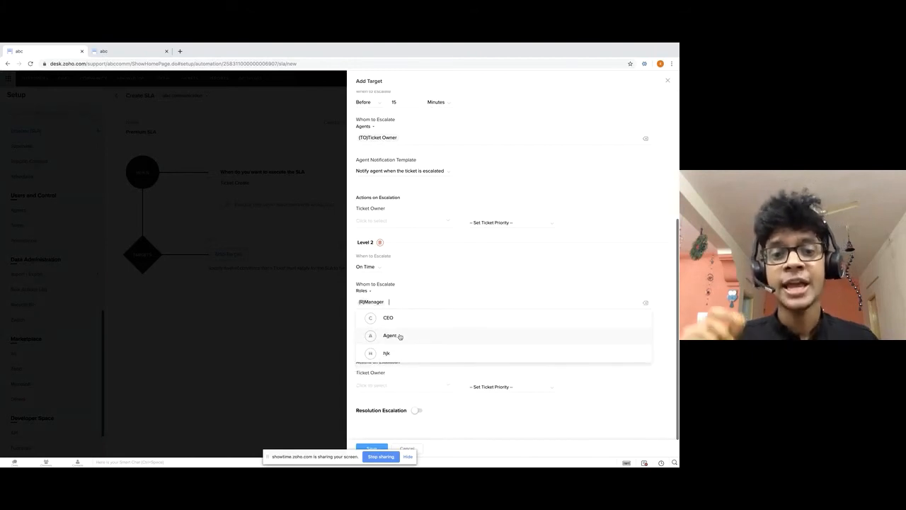
pyautogui.click(458, 281)
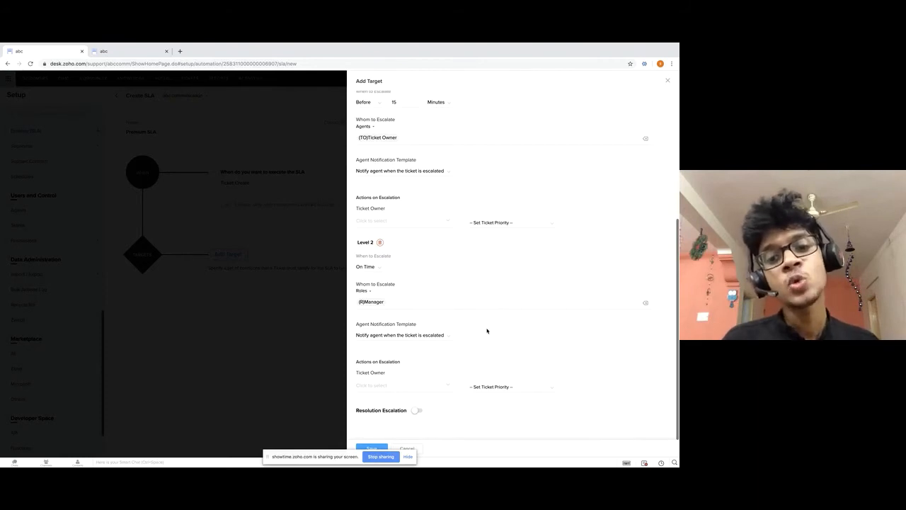
# For Level 2, reassign Ticket Owner to an agent and set ticket priority to Medium.
pyautogui.click(410, 386)
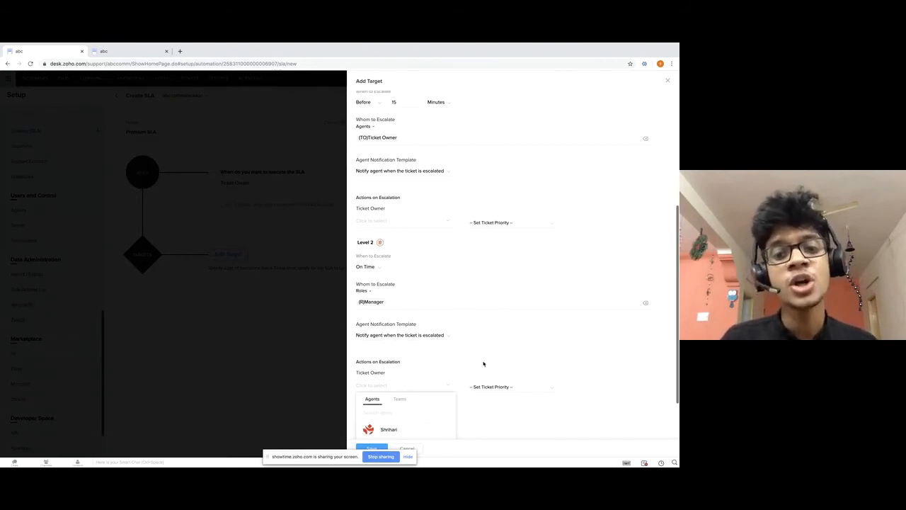
pyautogui.scroll(-2, 484, 364)
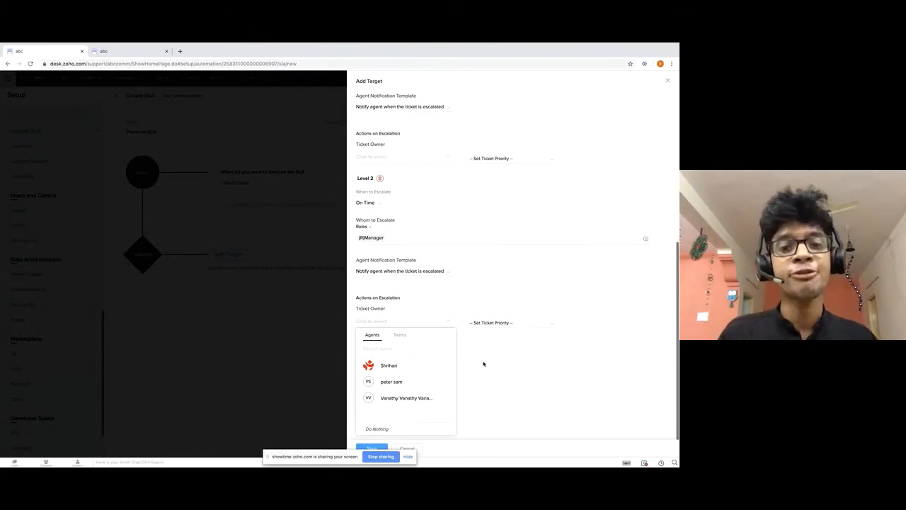
pyautogui.click(403, 367)
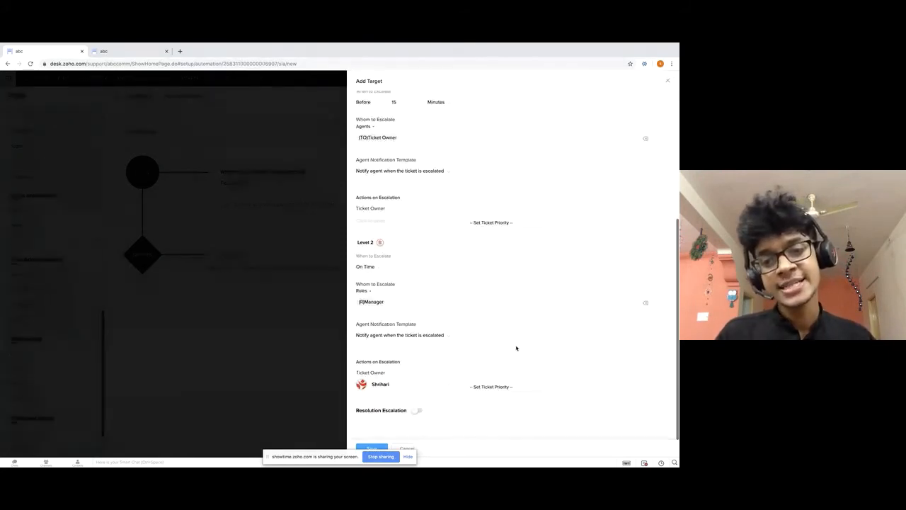
pyautogui.click(504, 387)
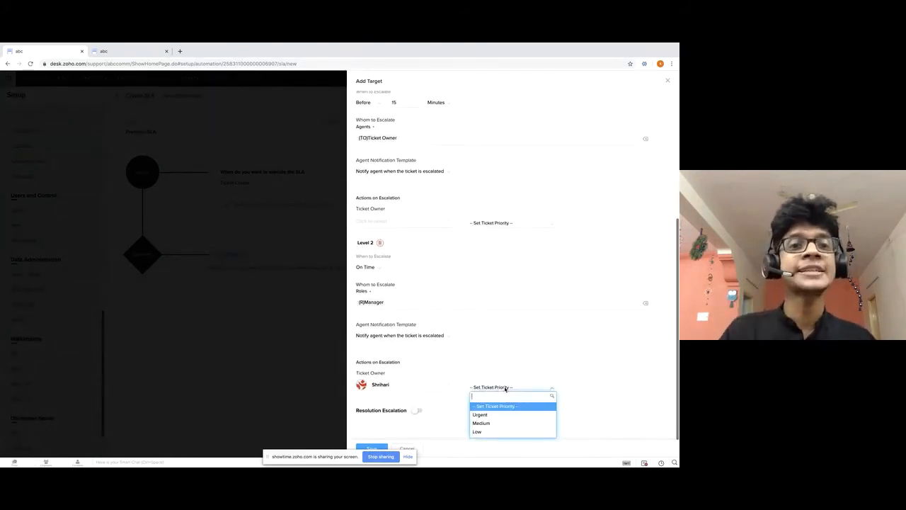
pyautogui.click(507, 422)
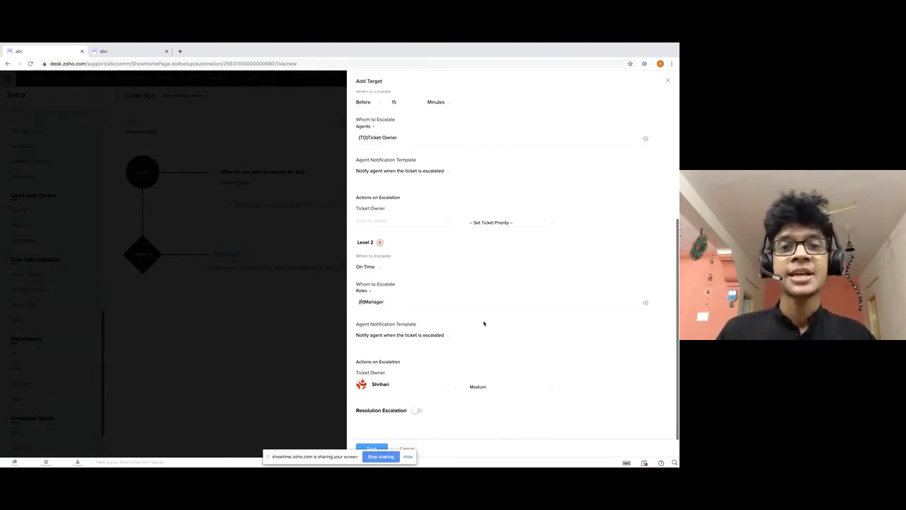
pyautogui.scroll(5, 483, 323)
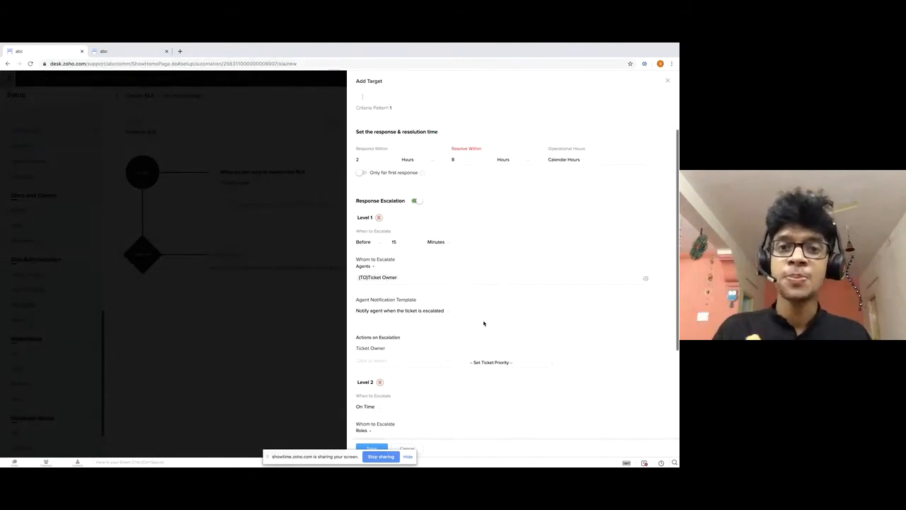
# Review the Level 2 response escalation settings (Manager role, reassigned owner, Medium priority).
pyautogui.scroll(-5, 484, 323)
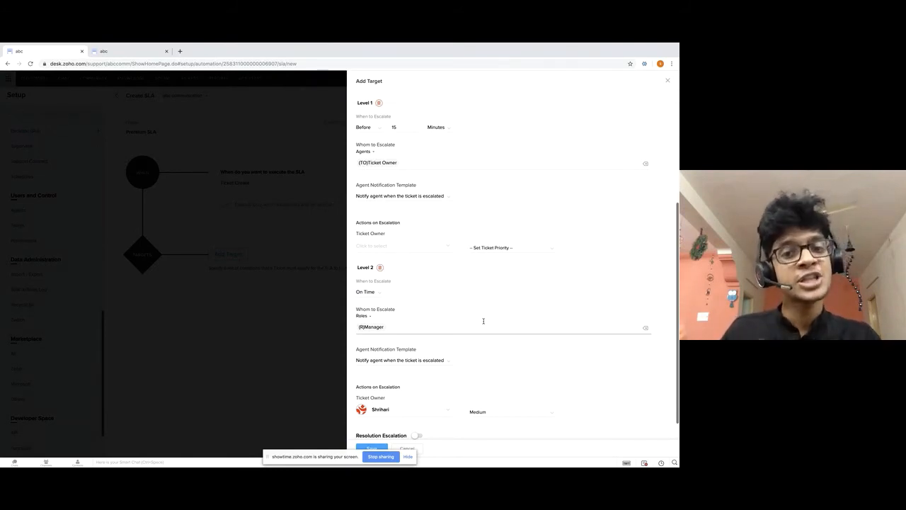
pyautogui.scroll(-1, 483, 321)
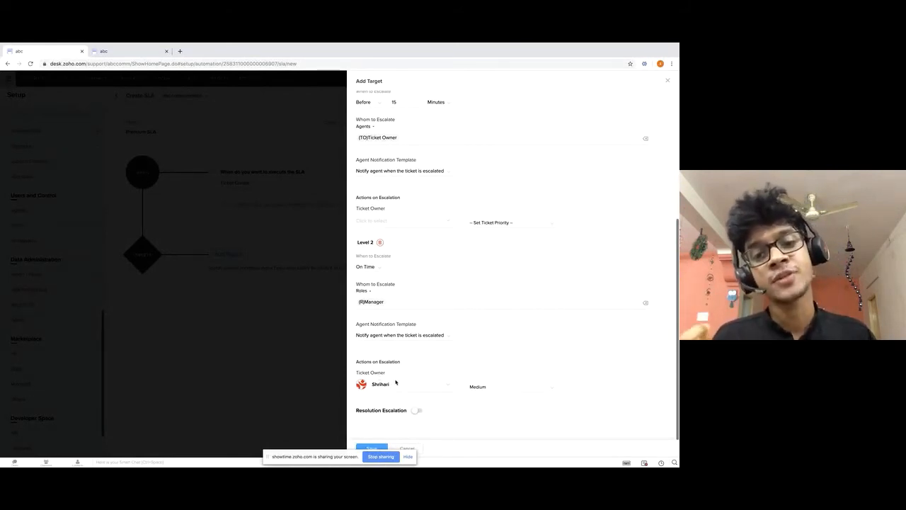
pyautogui.scroll(1, 396, 382)
pyautogui.scroll(3, 396, 383)
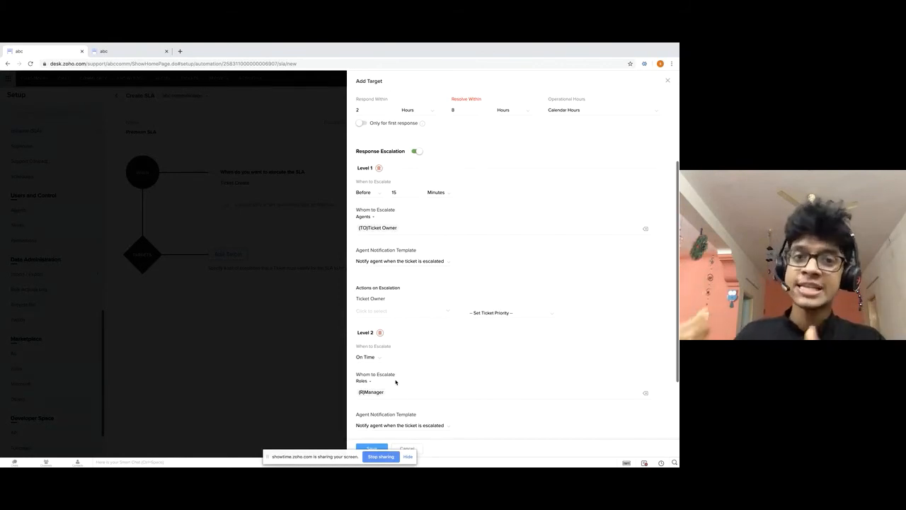
pyautogui.scroll(-3, 488, 303)
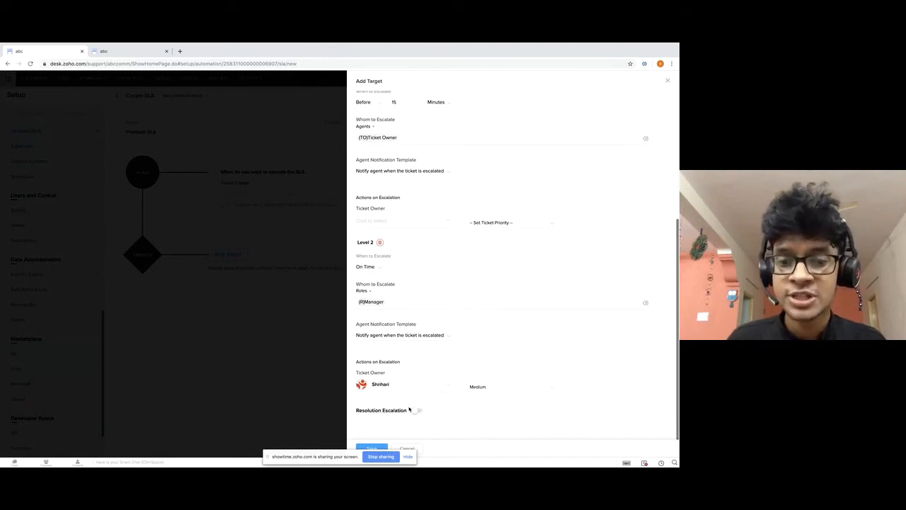
pyautogui.moveTo(356, 415); pyautogui.dragTo(403, 416)
pyautogui.click(446, 417)
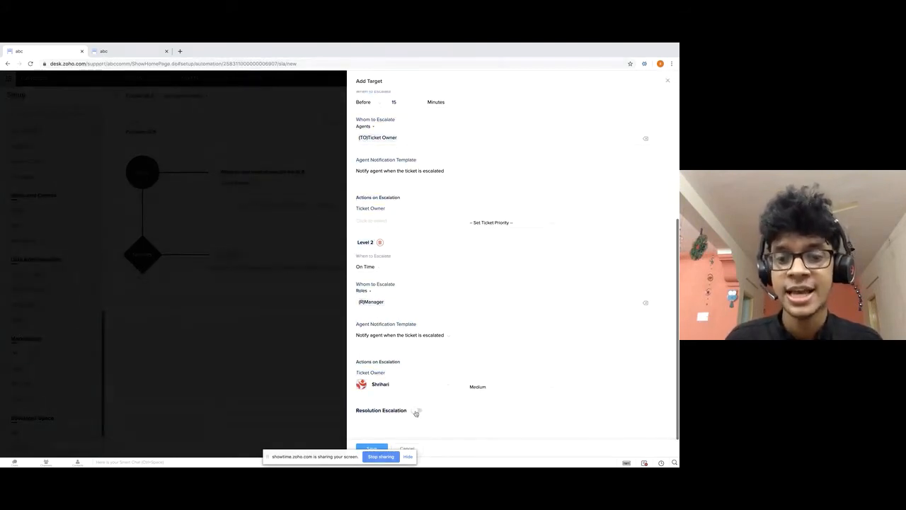
# Enable resolution escalation with Level 1 triggering 1 hour before the resolution deadline.
pyautogui.click(417, 411)
pyautogui.scroll(-6, 418, 411)
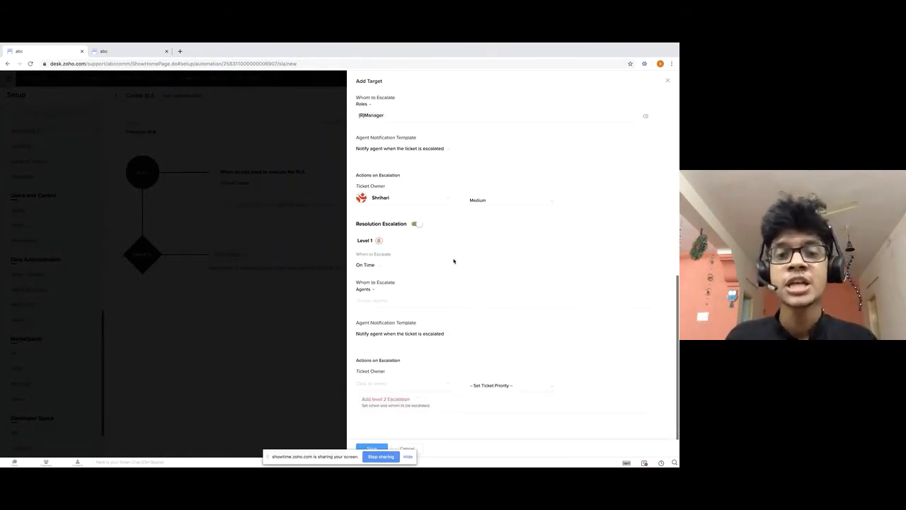
pyautogui.click(375, 266)
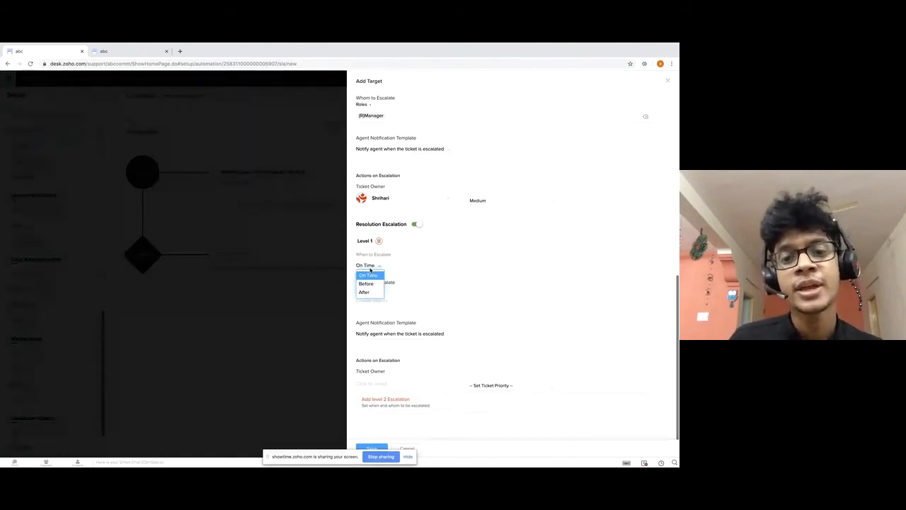
pyautogui.click(367, 283)
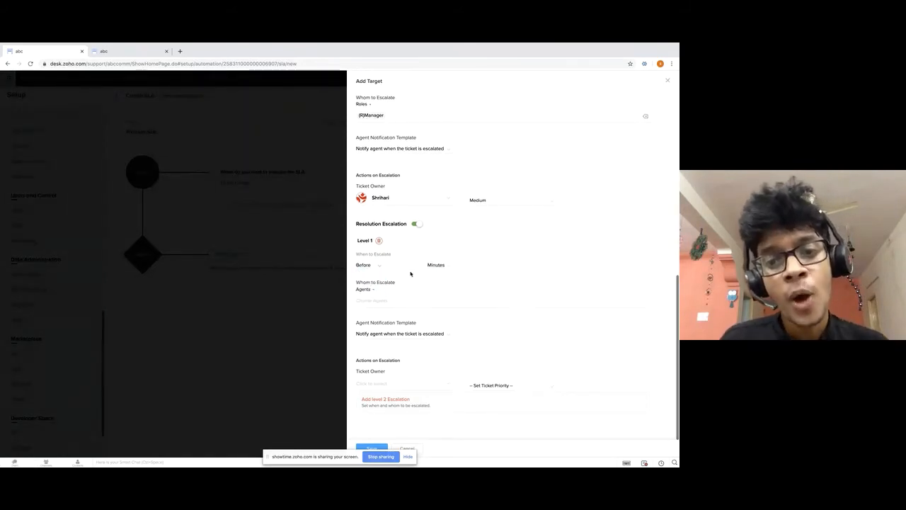
pyautogui.click(407, 265)
pyautogui.write('1')
pyautogui.click(436, 266)
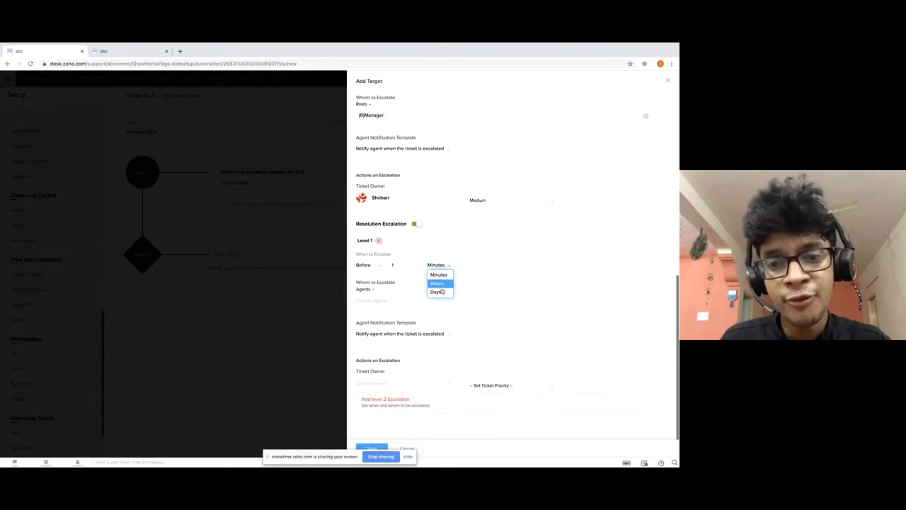
pyautogui.click(441, 285)
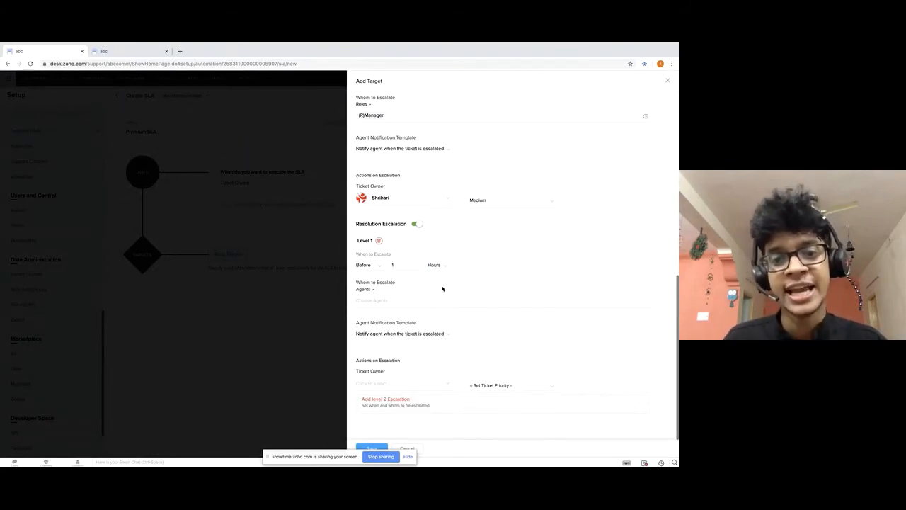
# Escalate resolution Level 1 to the Ticket Owner.
pyautogui.click(364, 292)
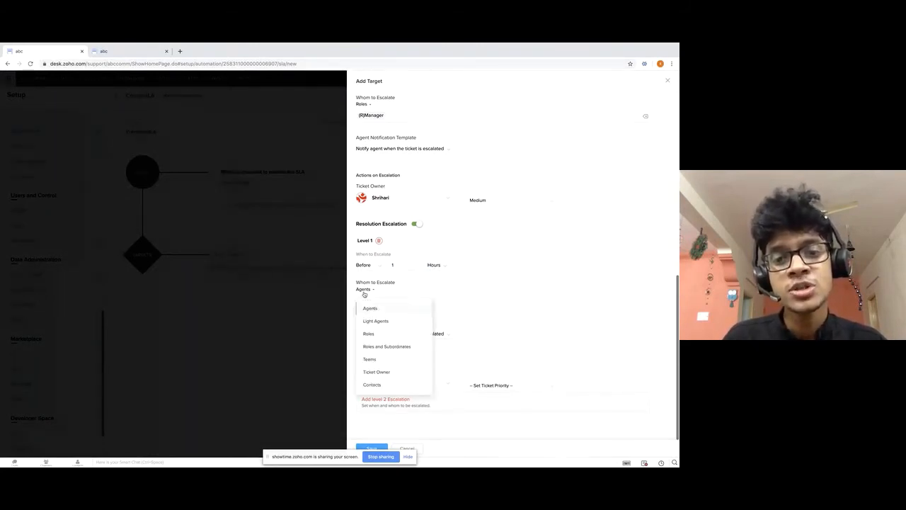
pyautogui.click(376, 371)
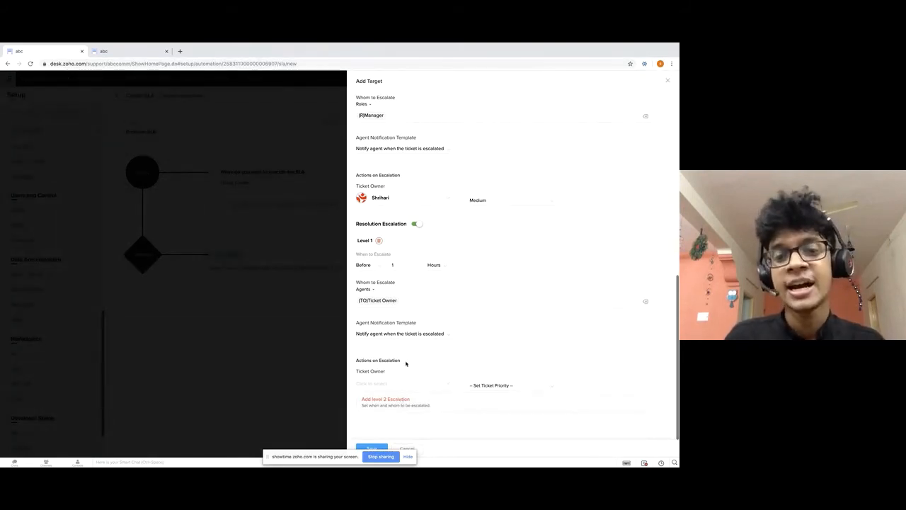
pyautogui.moveTo(406, 364); pyautogui.dragTo(356, 362)
pyautogui.click(443, 360)
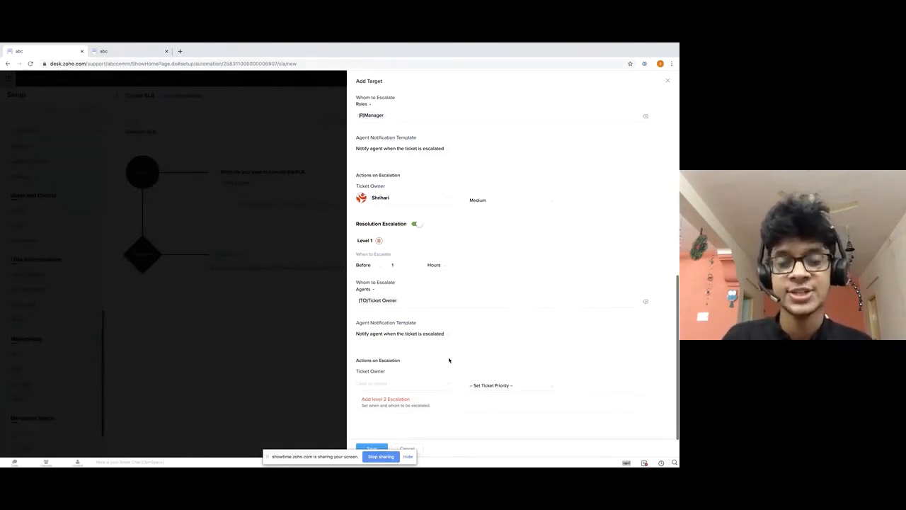
# Add resolution escalation Level 2 targeting the Manager role.
pyautogui.click(394, 402)
pyautogui.scroll(-3, 394, 403)
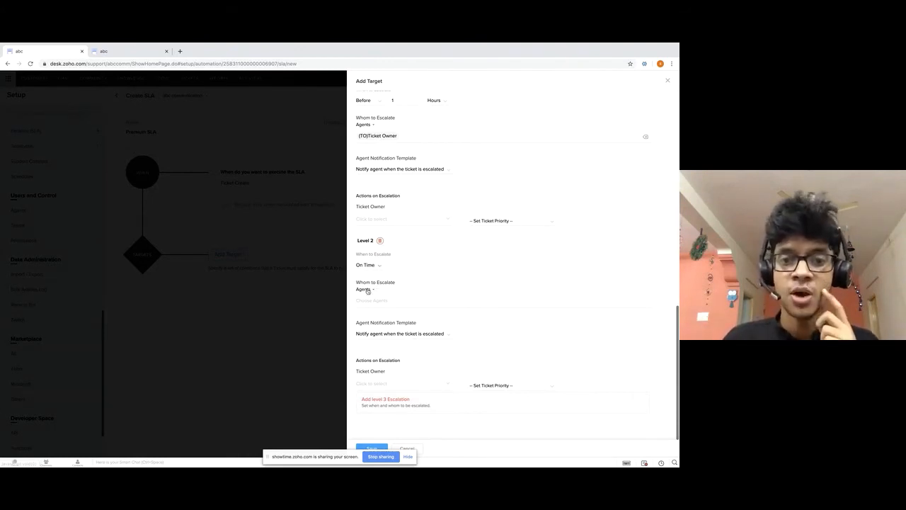
pyautogui.click(365, 290)
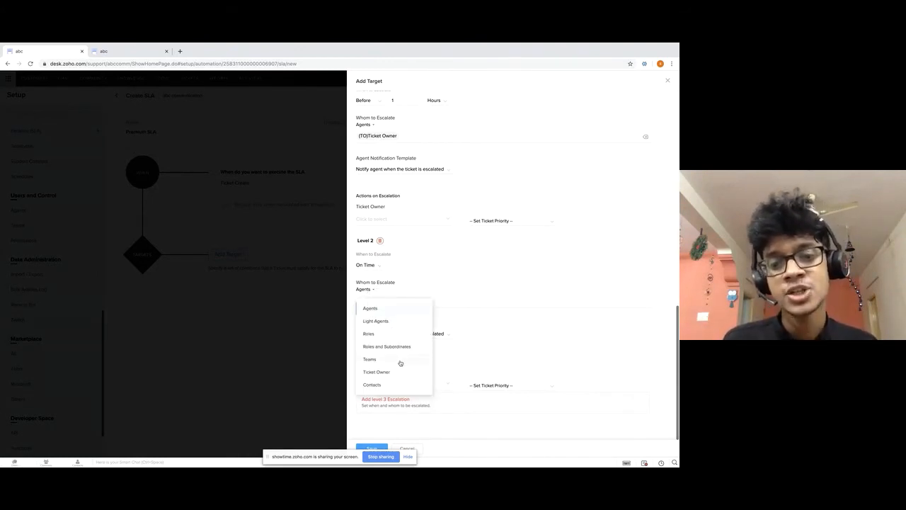
pyautogui.click(383, 332)
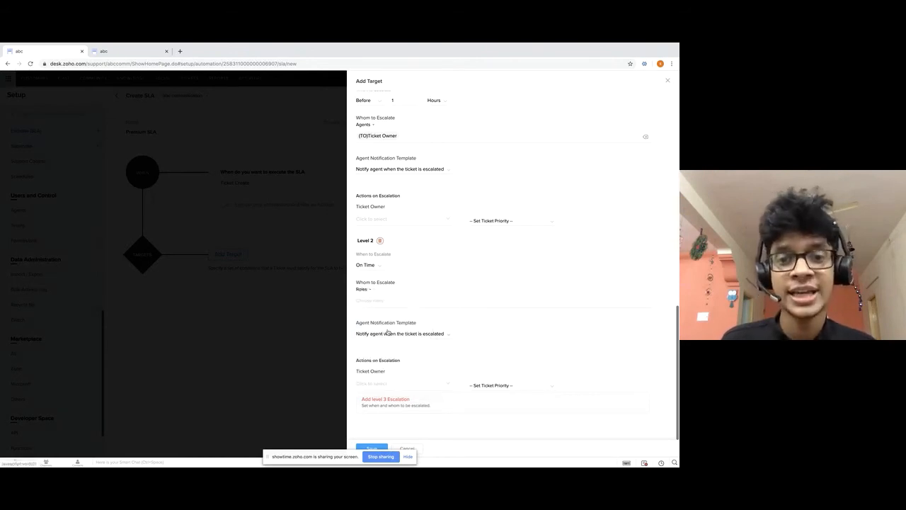
pyautogui.click(384, 301)
pyautogui.click(395, 333)
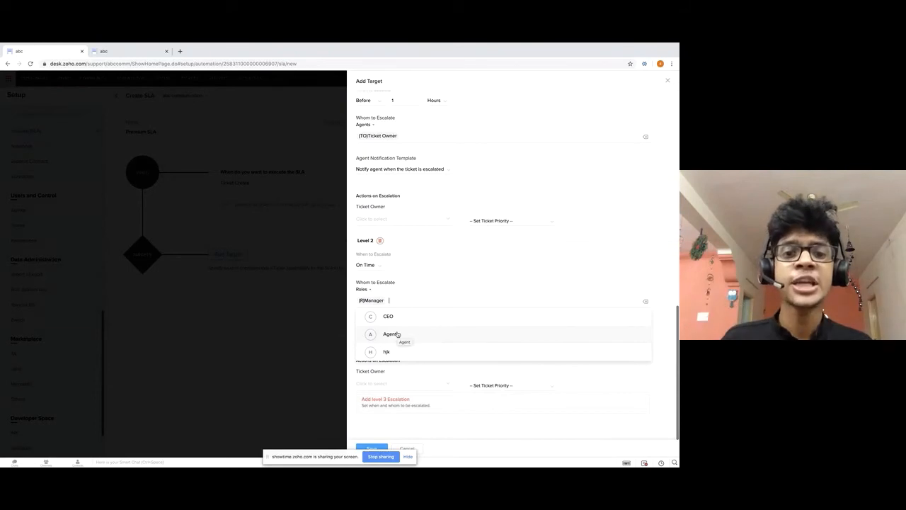
pyautogui.click(500, 277)
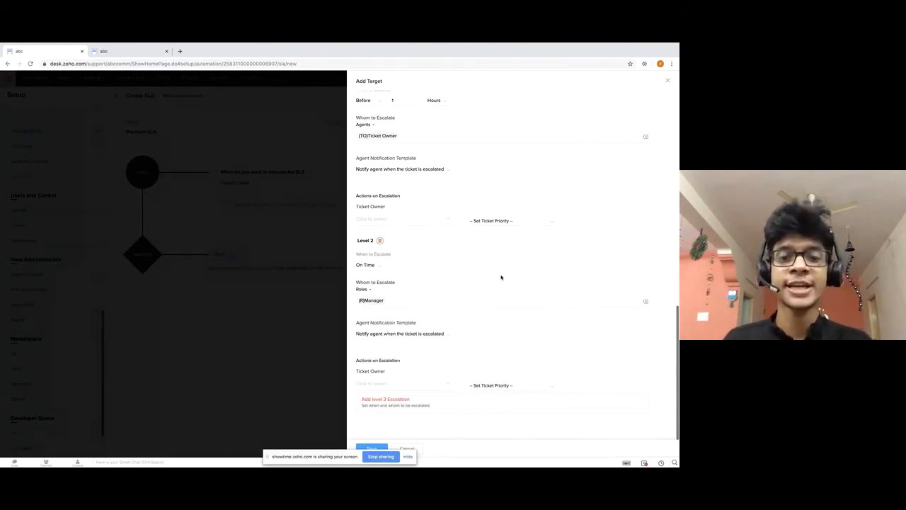
# Reassign Level 2 to the first listed agent with Urgent priority, and save the SLA target.
pyautogui.click(386, 387)
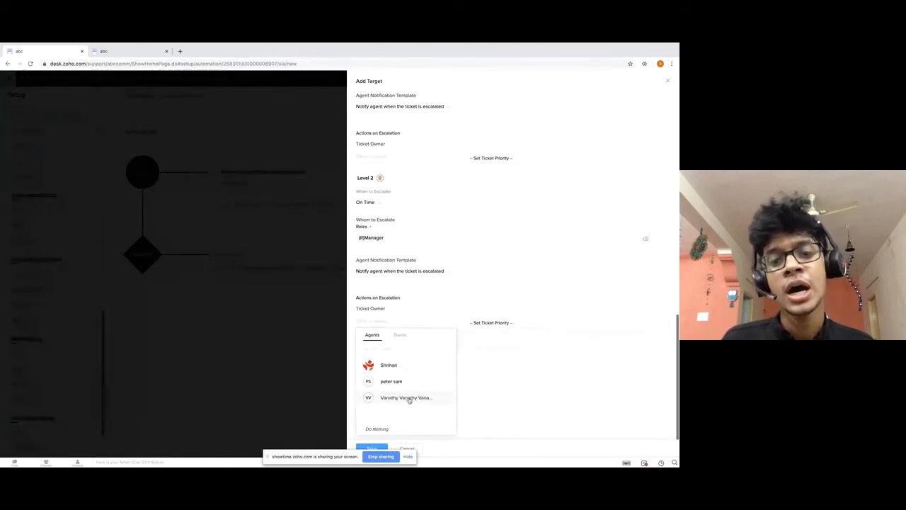
pyautogui.click(398, 367)
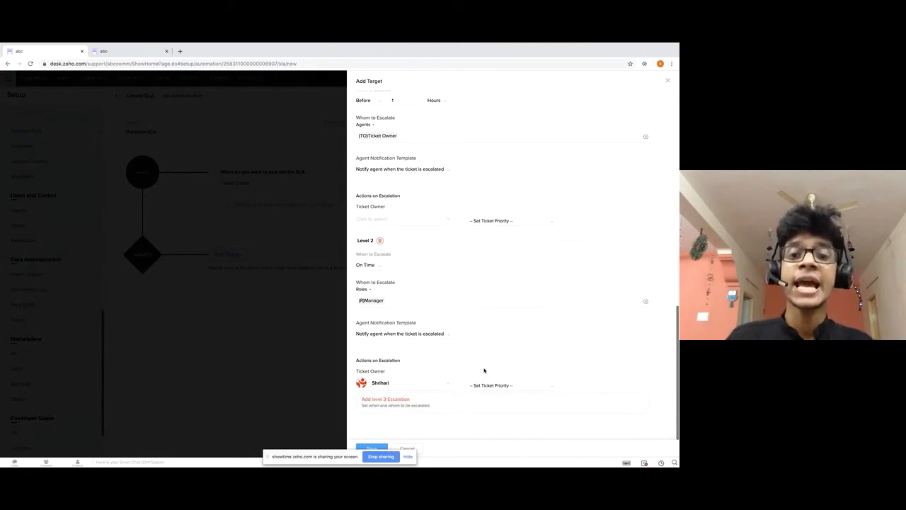
pyautogui.click(504, 385)
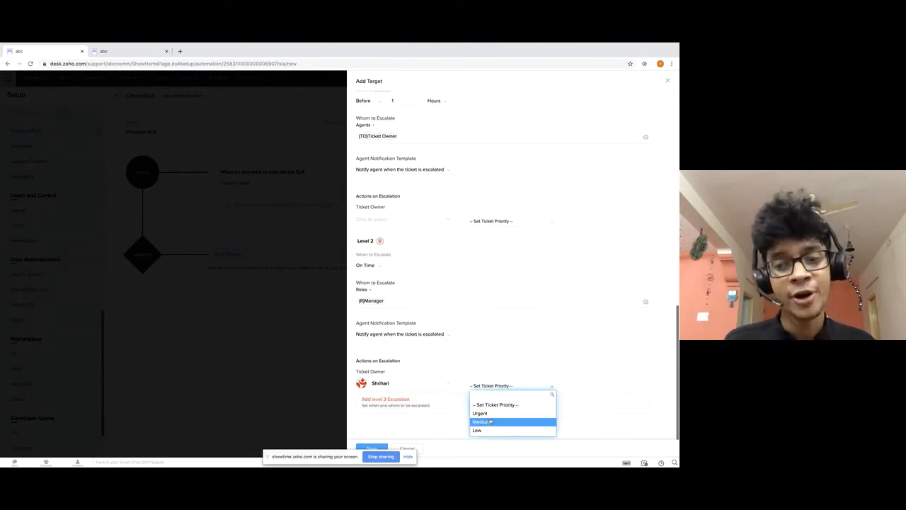
pyautogui.click(485, 413)
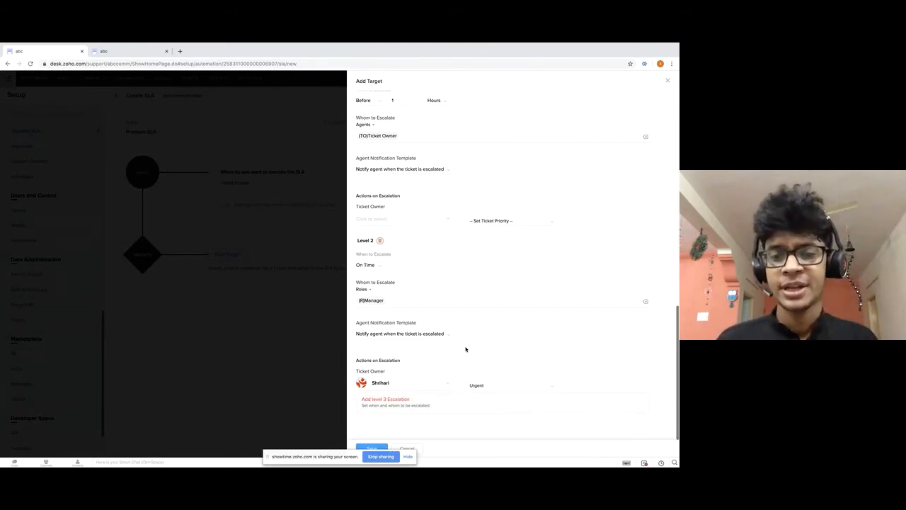
pyautogui.click(377, 447)
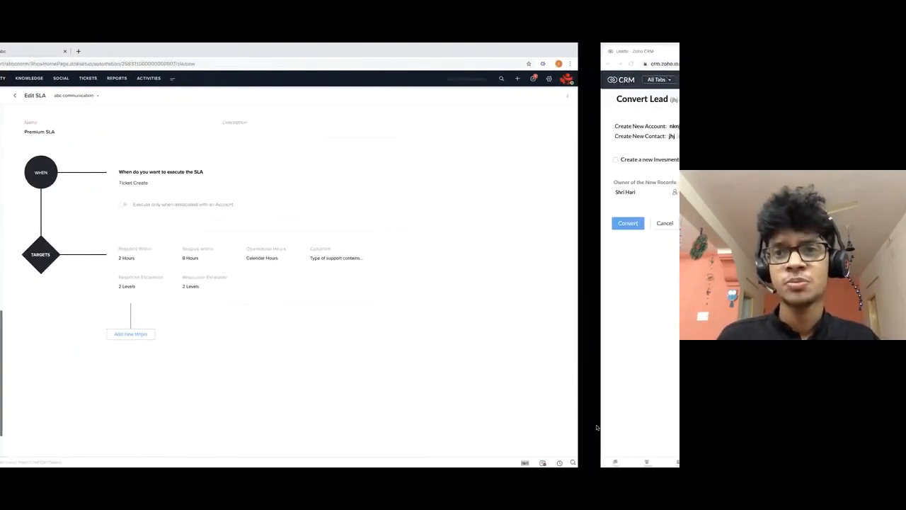
# Return to the presentation and advance to the SLA - Service Level Agreement slide.
pyautogui.hotkey('ctrl', 'Left')
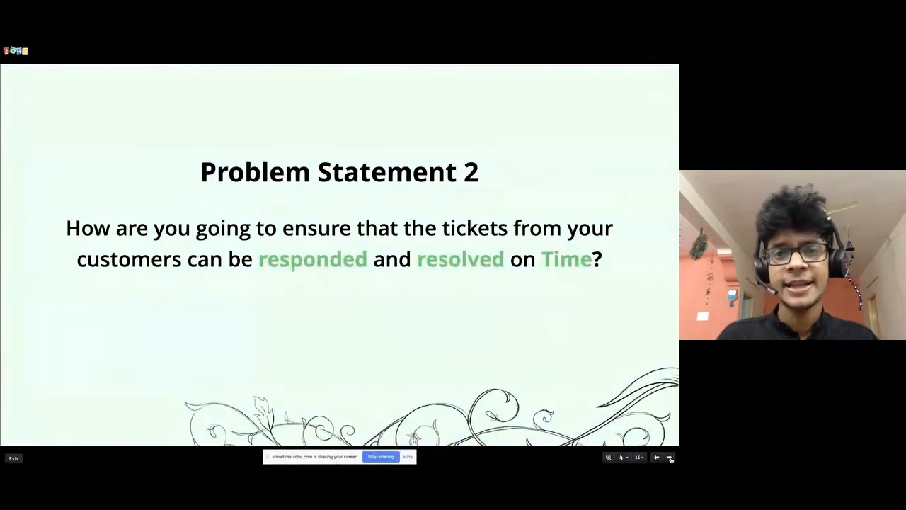
pyautogui.click(670, 458)
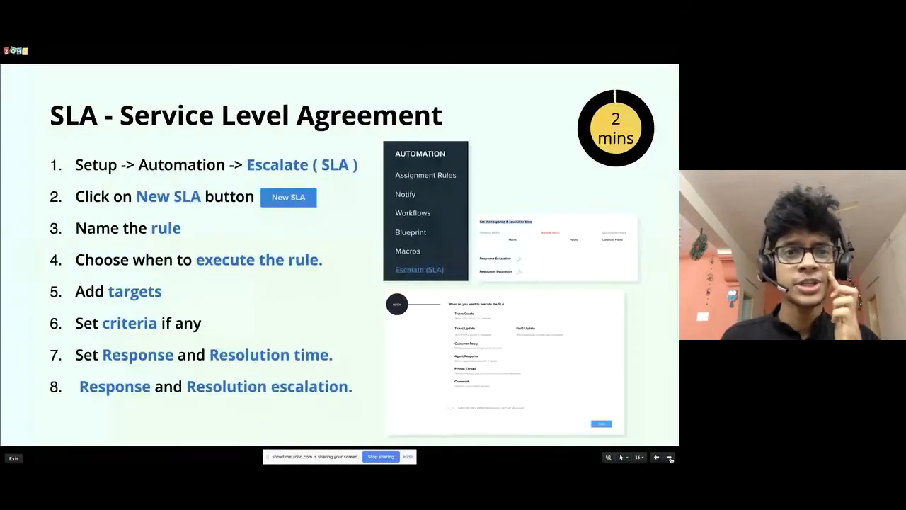
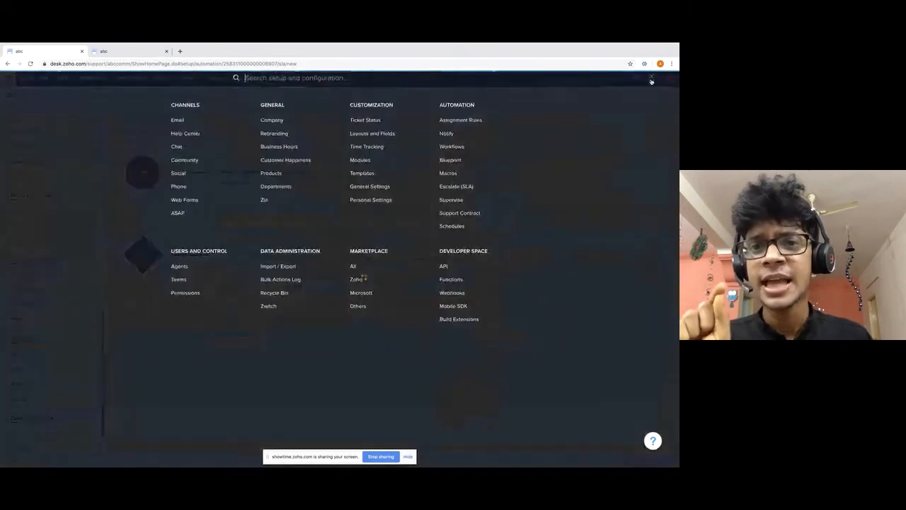
# Switch on the agent email alert for Assigning a ticket, previewing its template without changes.
pyautogui.click(449, 134)
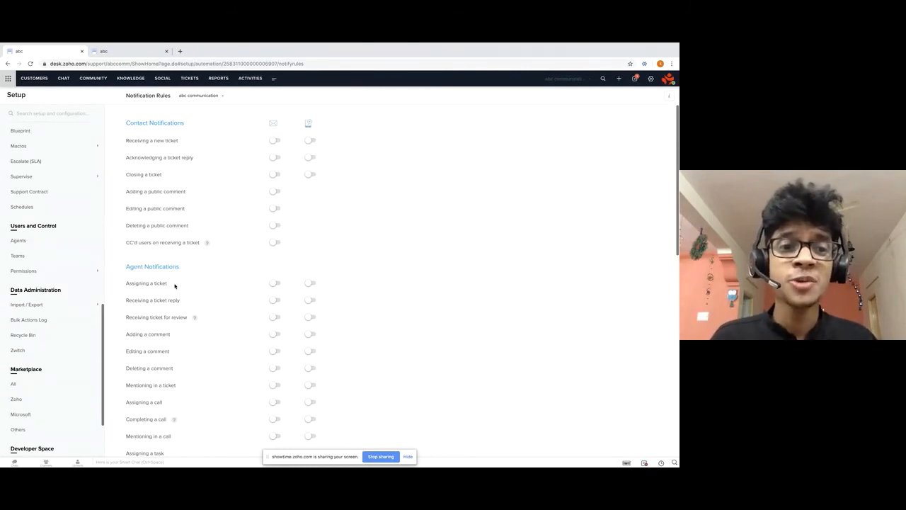
pyautogui.moveTo(175, 285); pyautogui.dragTo(125, 284)
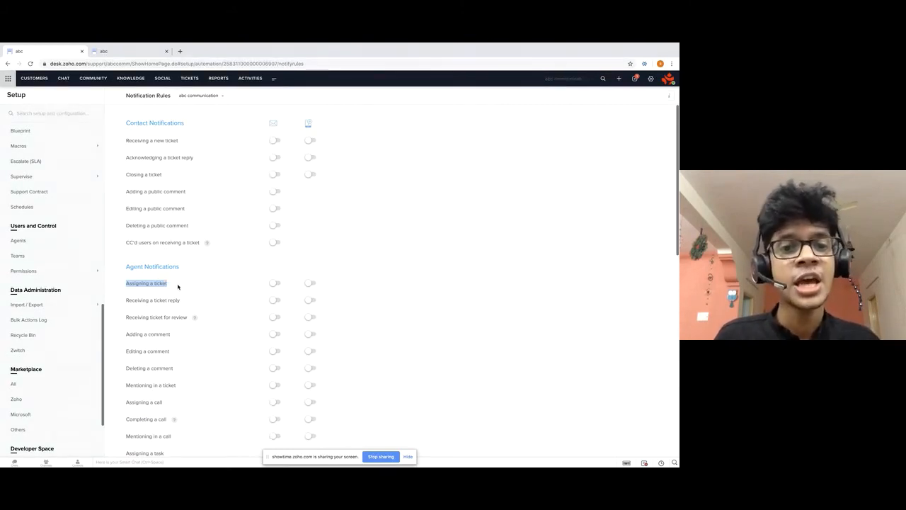
pyautogui.click(277, 284)
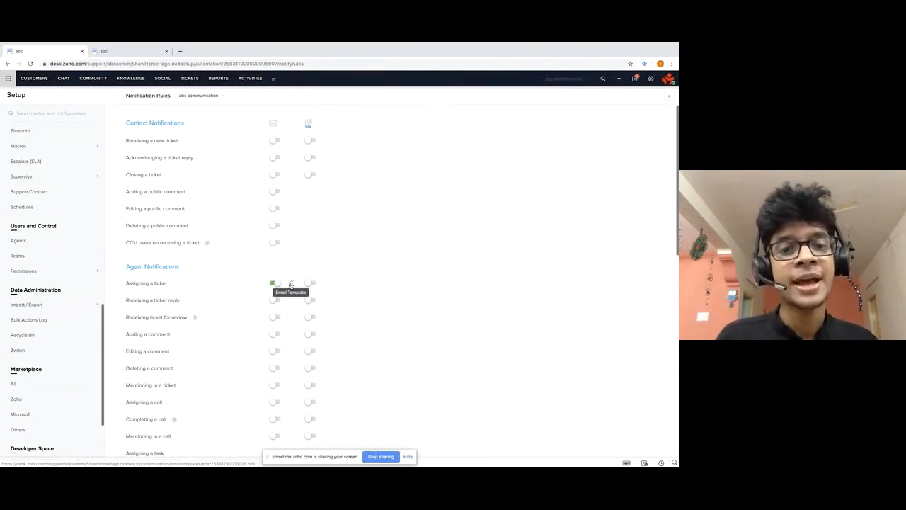
pyautogui.click(291, 285)
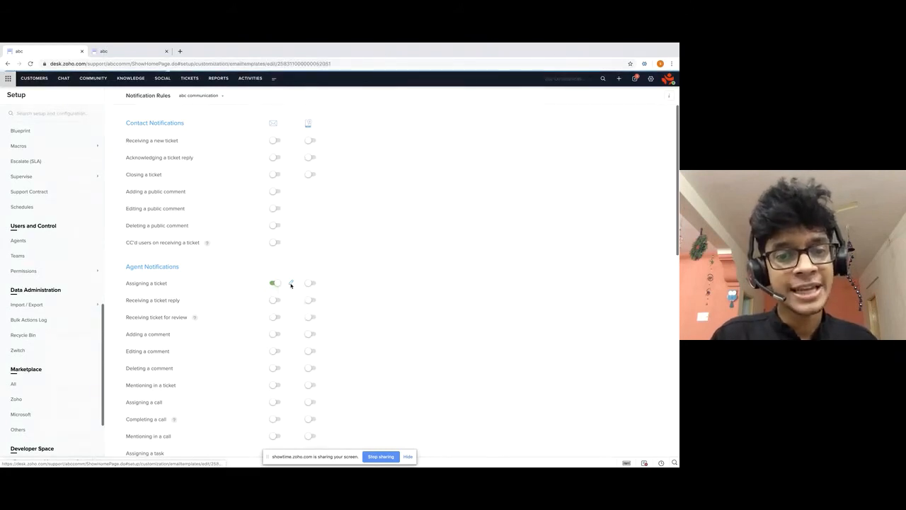
pyautogui.scroll(-3, 290, 285)
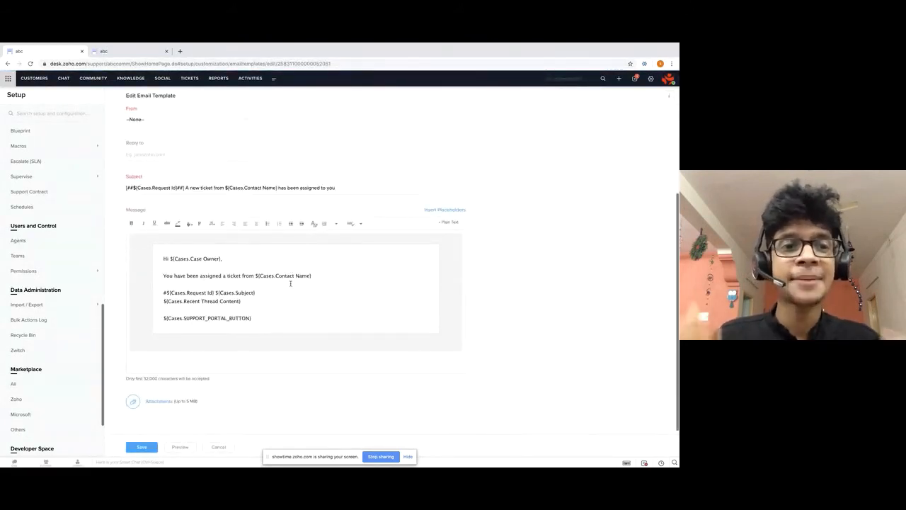
pyautogui.click(221, 447)
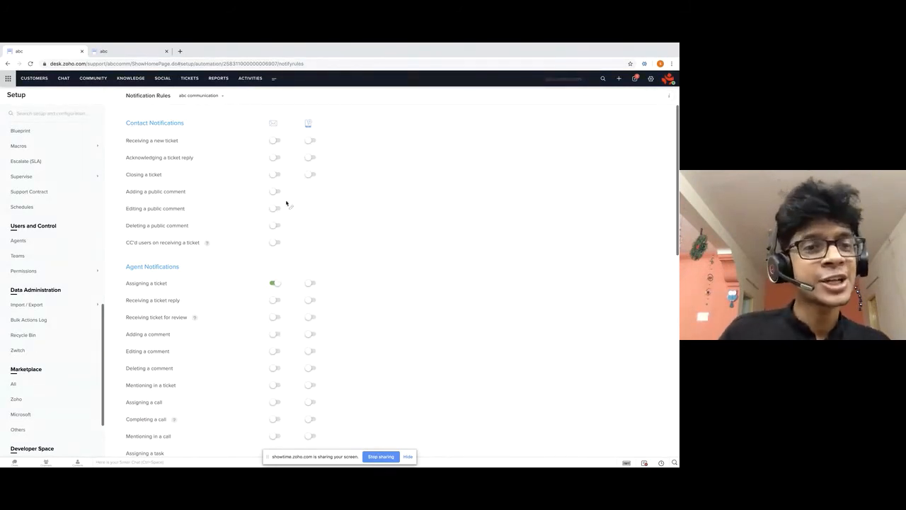
# Enable the contact email for Receiving a new ticket and open its acknowledgement template.
pyautogui.click(279, 141)
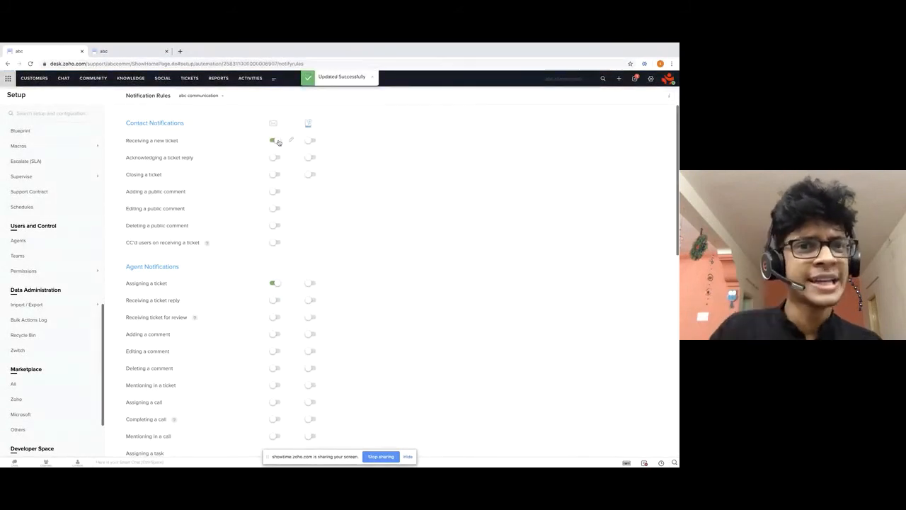
pyautogui.click(291, 141)
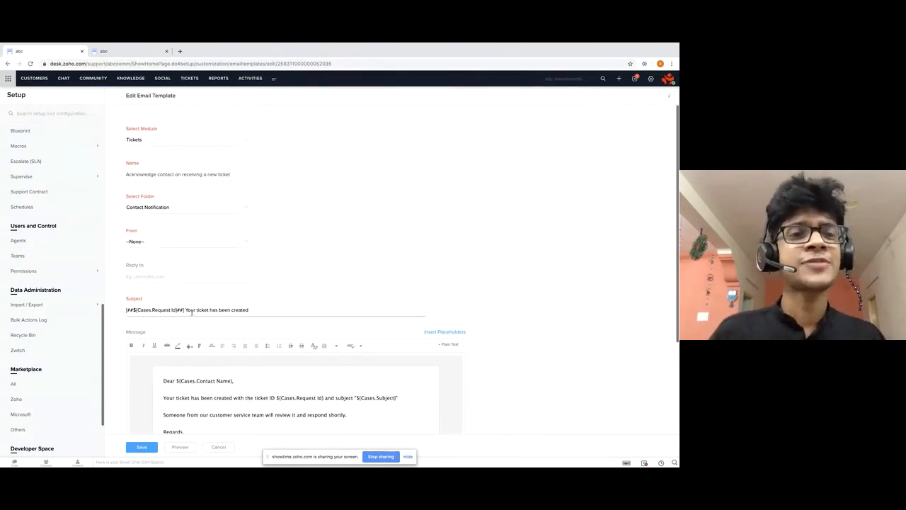
pyautogui.hotkey('ctrl', 'Left')
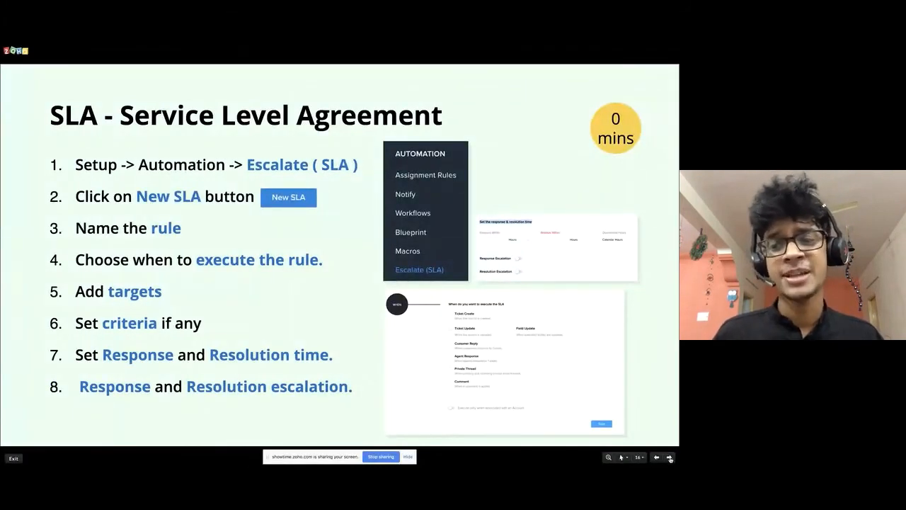
# Advance to slide 17, 'Problem Statement 3', on time-based actions and return to Zoho Desk.
pyautogui.click(670, 458)
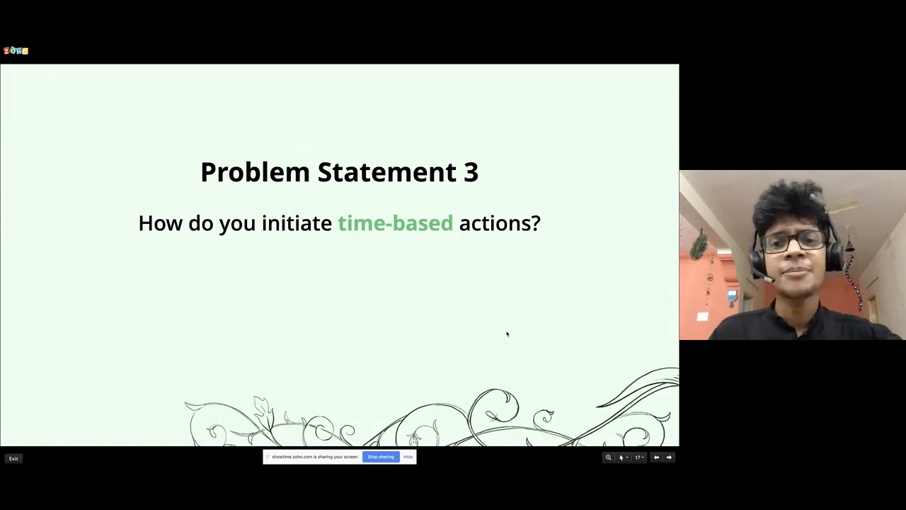
pyautogui.hotkey('ctrl', 'Right')
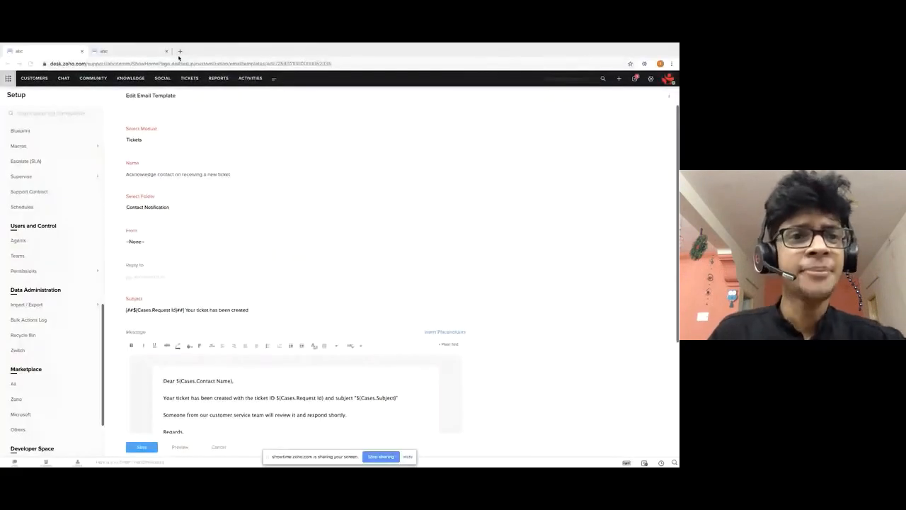
# Open ticket #1314 'need help 2' from the Tickets list.
pyautogui.click(193, 80)
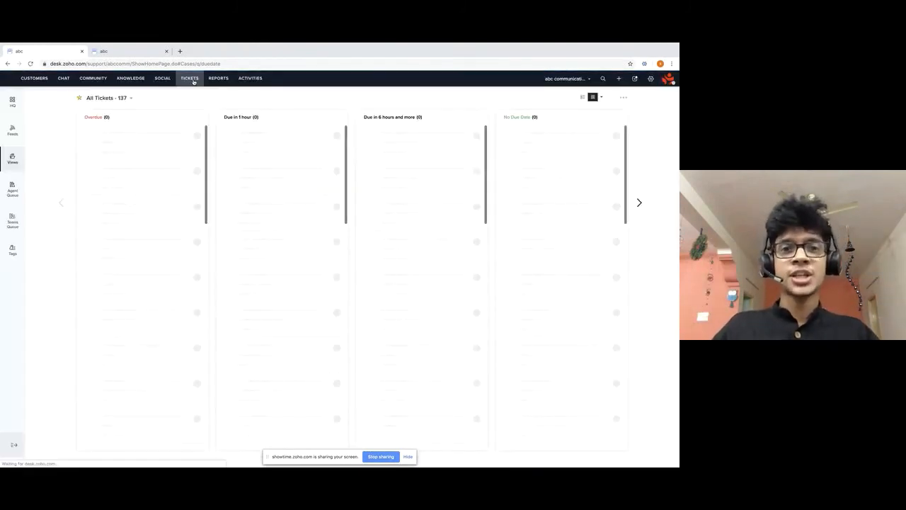
pyautogui.click(116, 135)
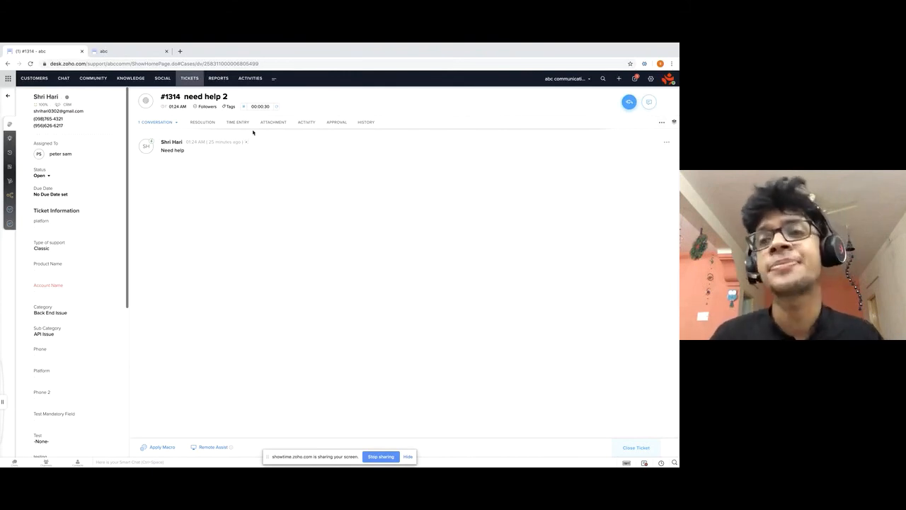
# Start a new time-based action under Setup's Supervisor Rules.
pyautogui.click(650, 79)
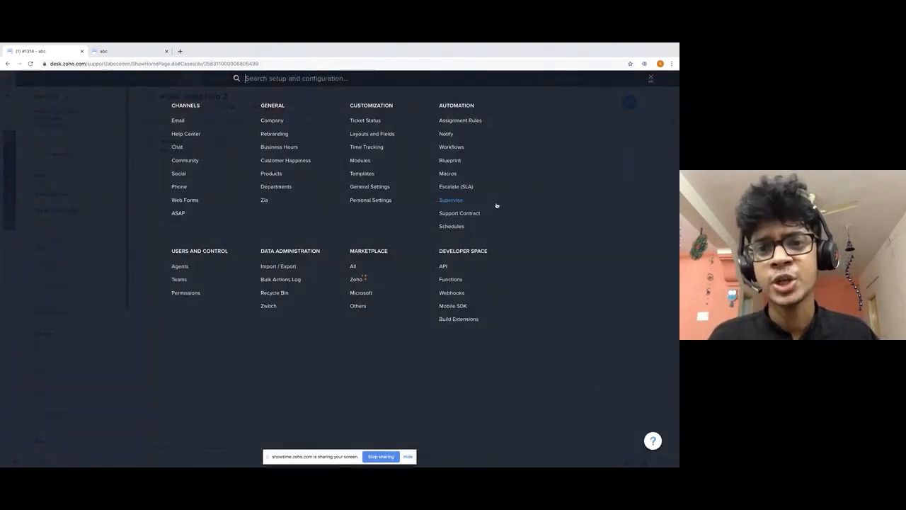
pyautogui.click(459, 204)
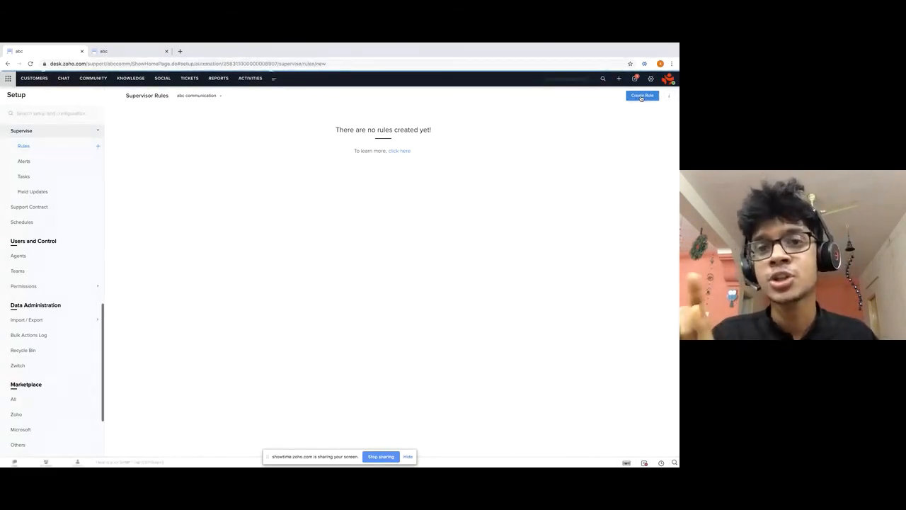
pyautogui.click(642, 96)
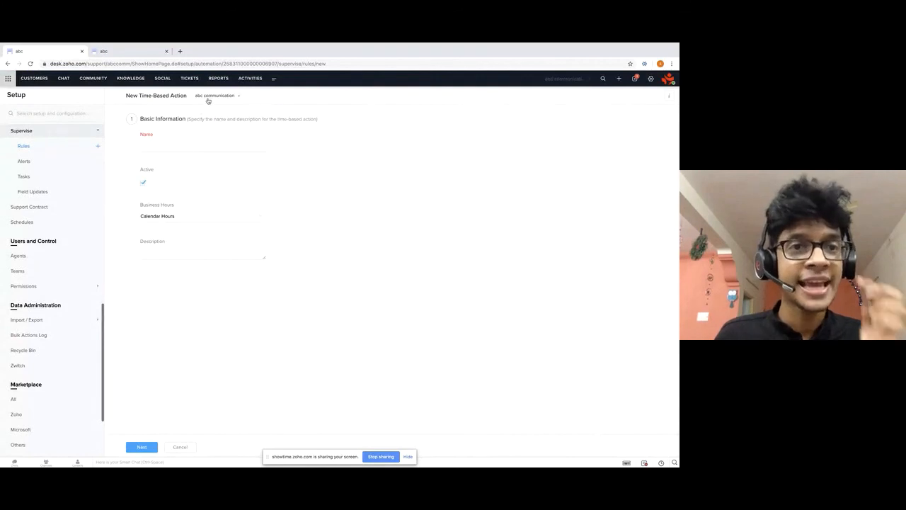
# Enter 'Follow up for more info' as the rule name.
pyautogui.click(146, 145)
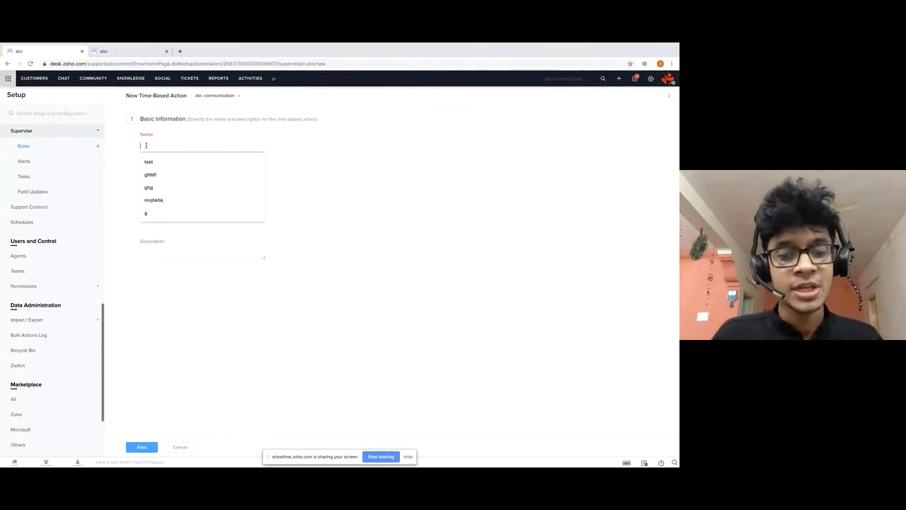
pyautogui.write('F')
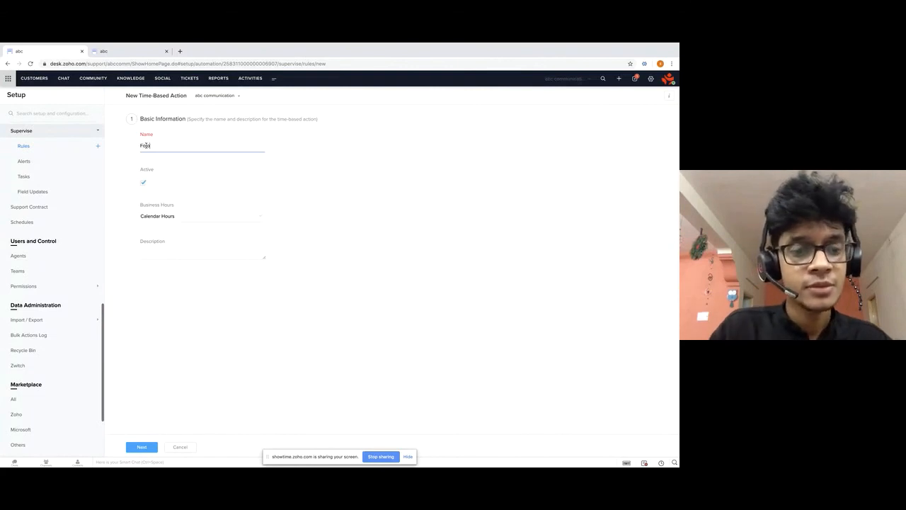
pyautogui.write('olo')
pyautogui.press('BackSpace')
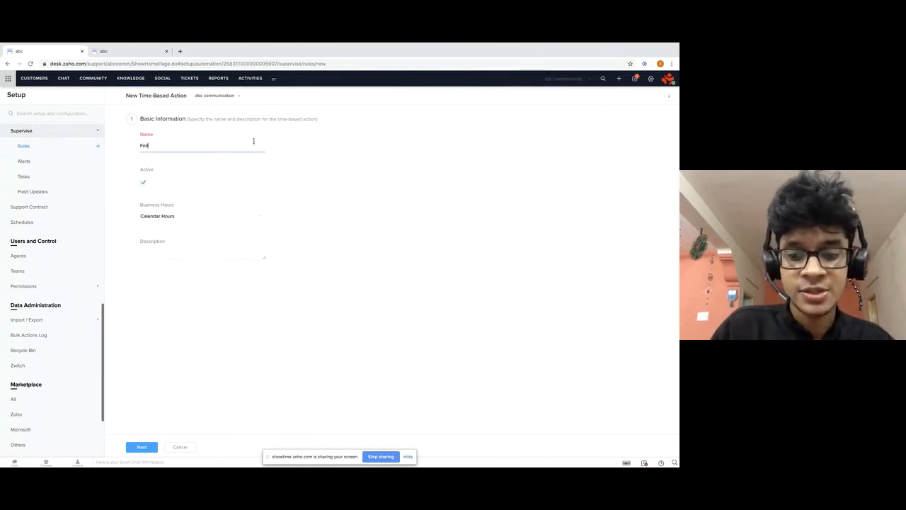
pyautogui.write('l')
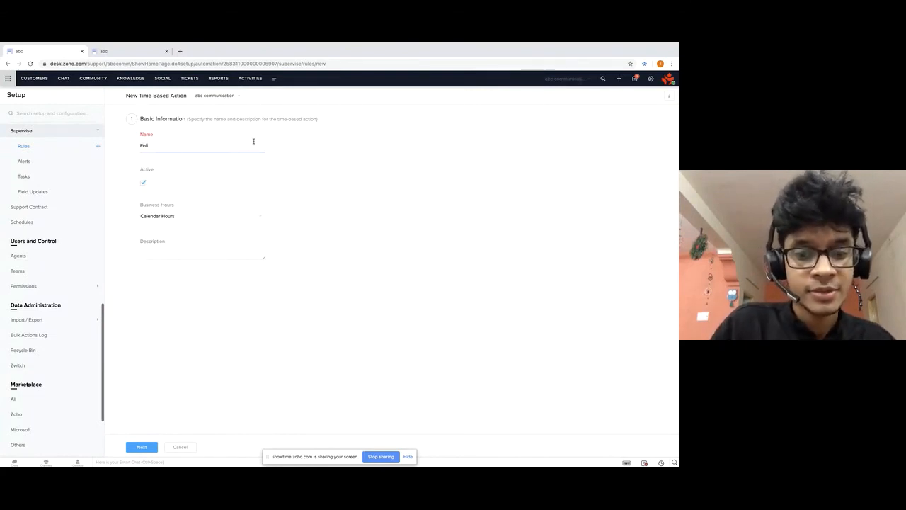
pyautogui.write('ow up for more i f')
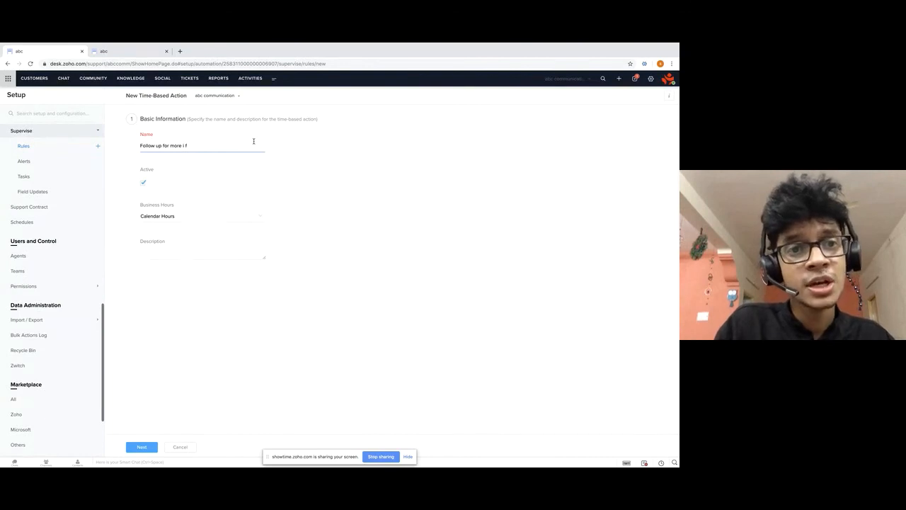
pyautogui.write('onfo')
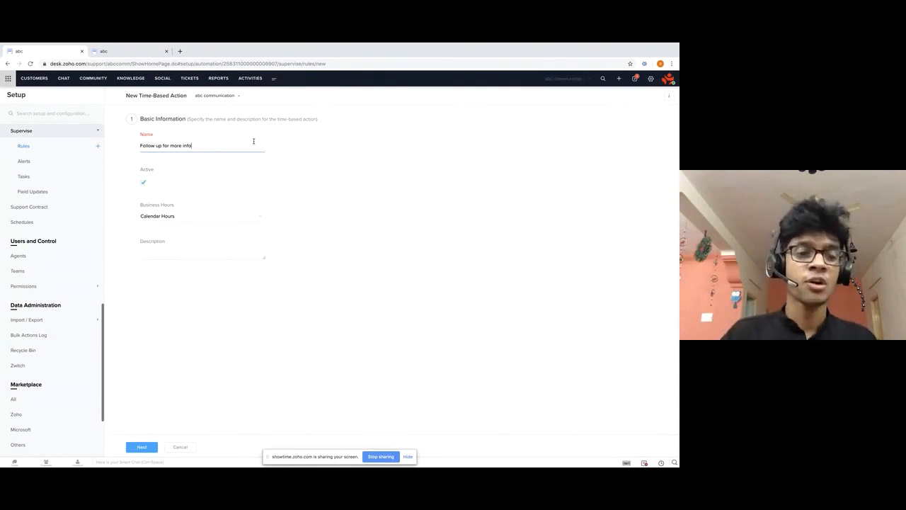
# Set the criterion to Hours since requester responded is Greater Than 2.
pyautogui.click(142, 447)
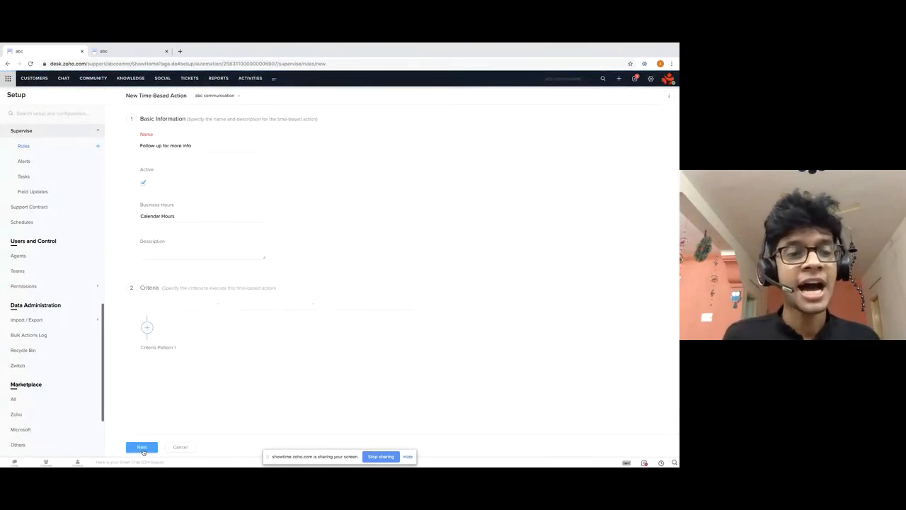
pyautogui.click(167, 304)
pyautogui.scroll(-5, 182, 360)
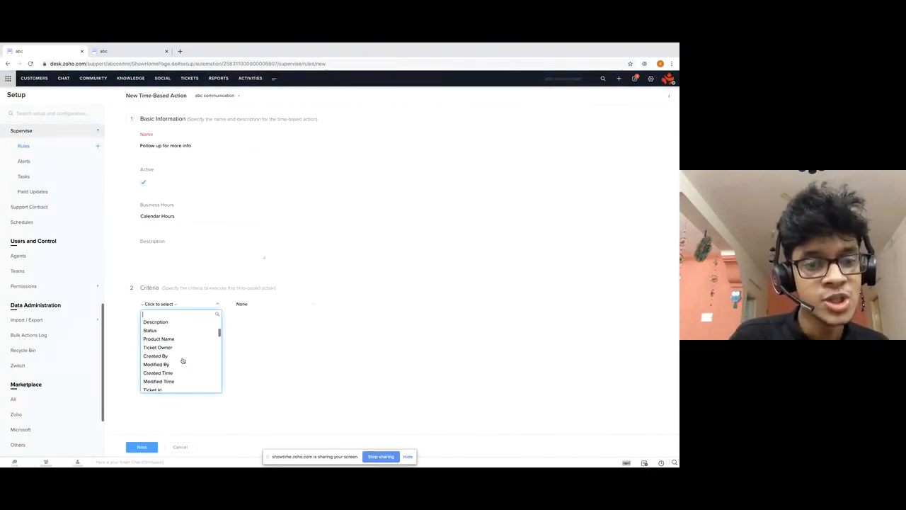
pyautogui.scroll(-3, 183, 361)
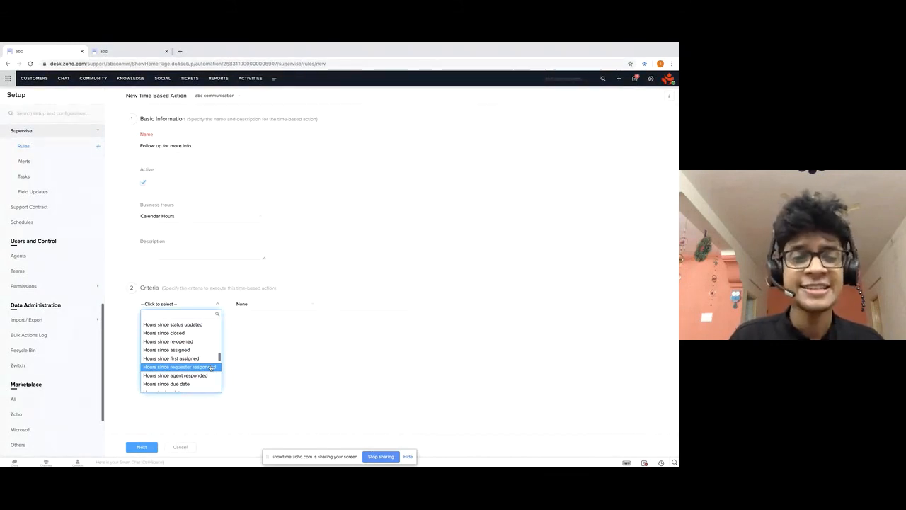
pyautogui.click(211, 367)
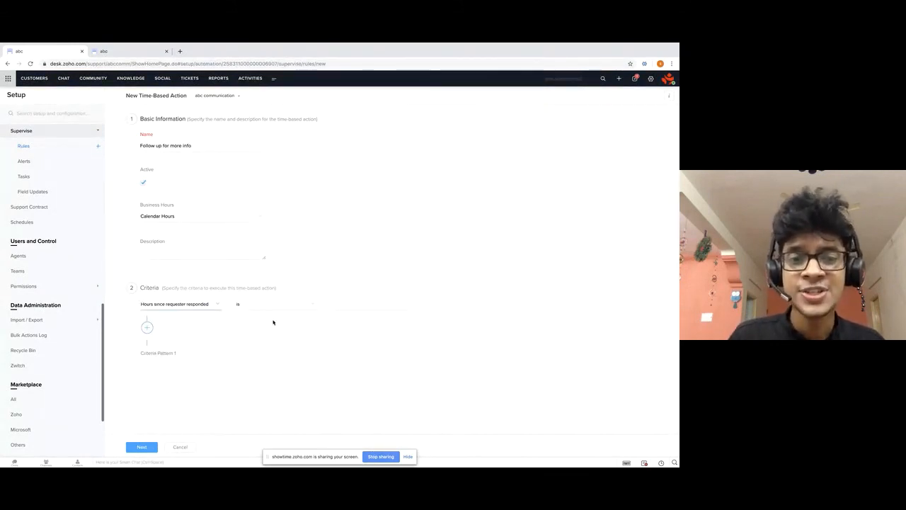
pyautogui.click(276, 303)
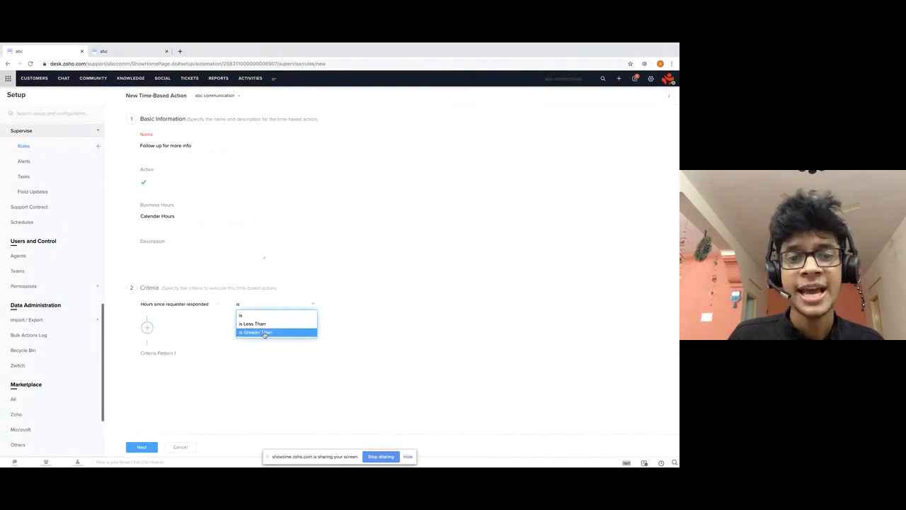
pyautogui.click(258, 332)
pyautogui.click(349, 304)
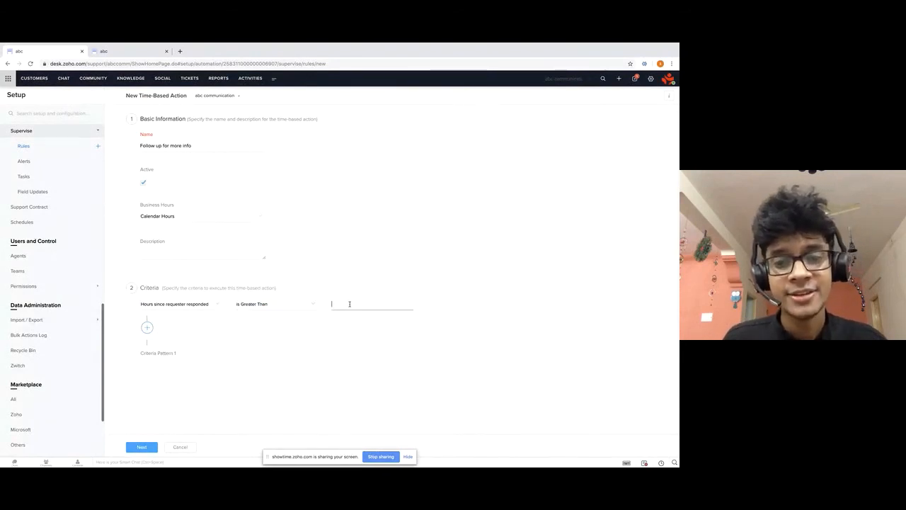
pyautogui.write('2')
pyautogui.click(364, 352)
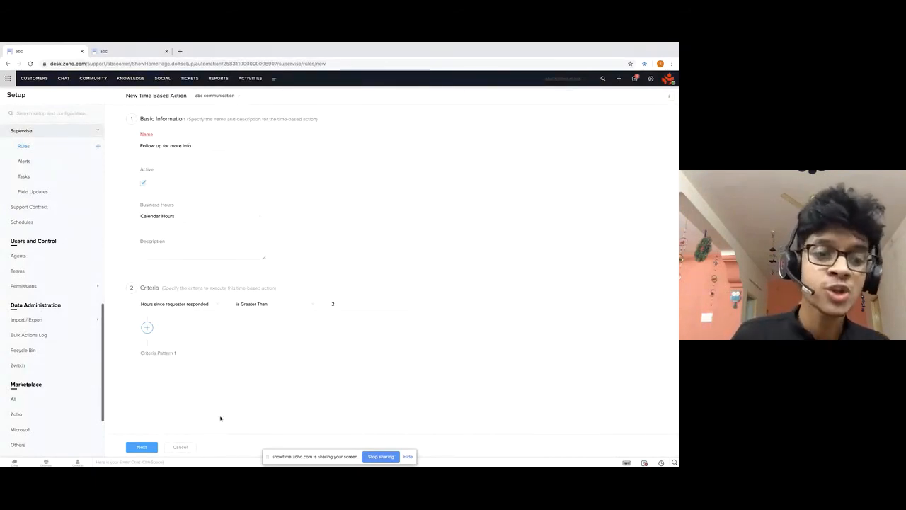
# Associate the existing 'More info needed' alert as the action and save the rule.
pyautogui.click(151, 448)
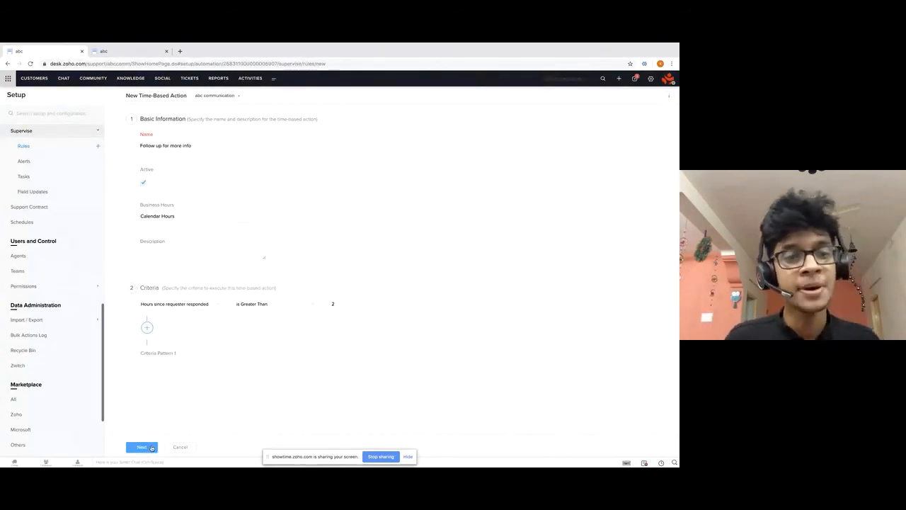
pyautogui.click(561, 336)
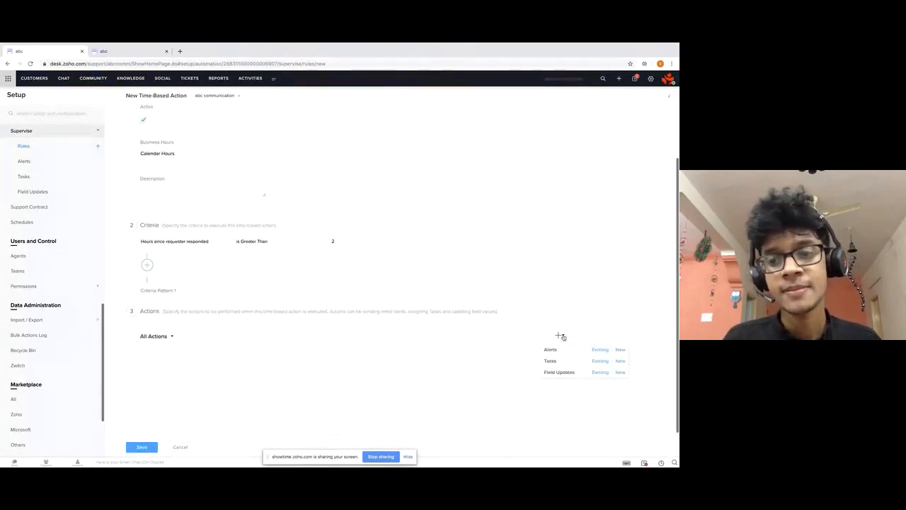
pyautogui.click(606, 351)
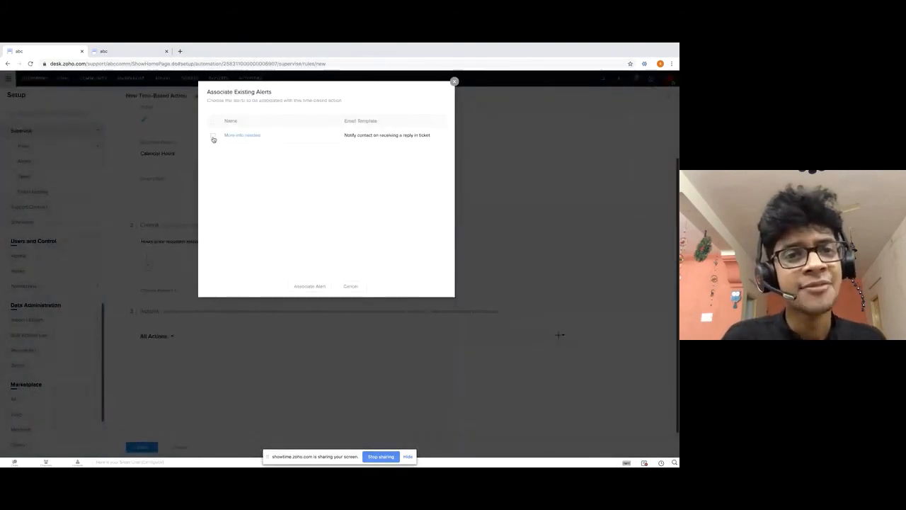
pyautogui.click(213, 138)
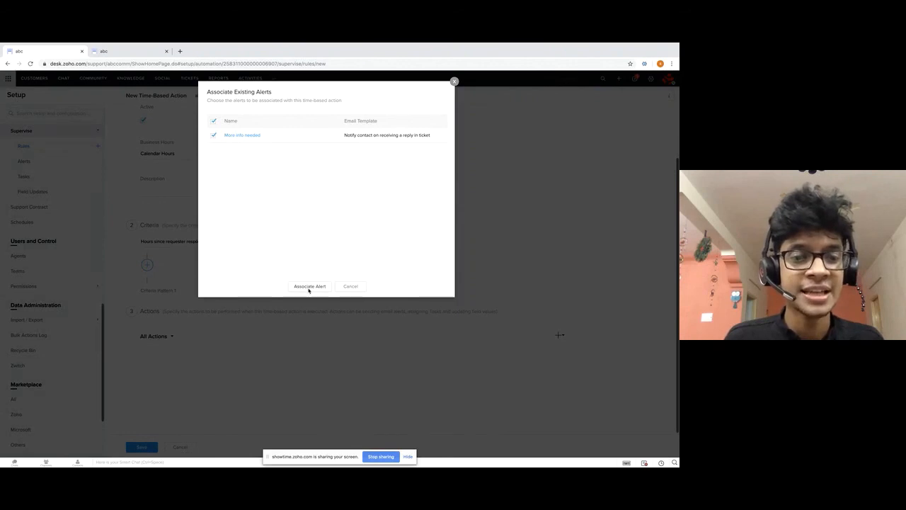
pyautogui.click(309, 287)
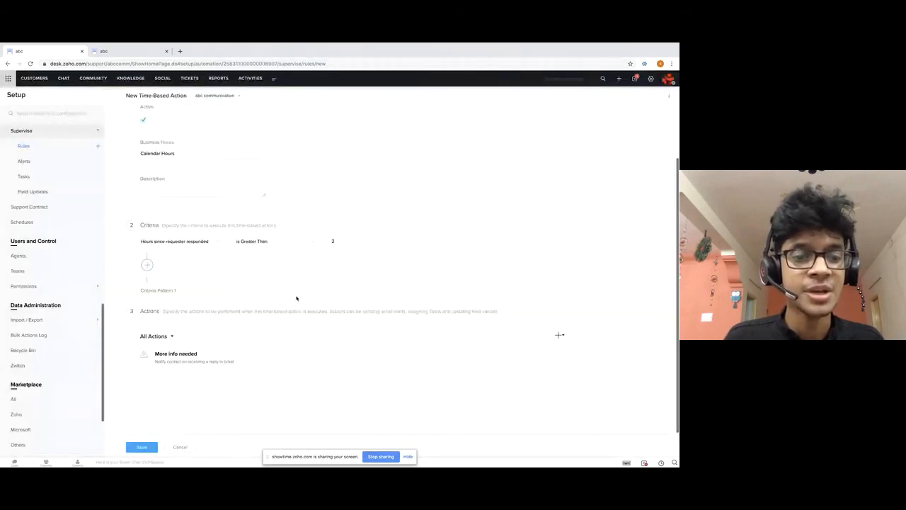
pyautogui.click(137, 449)
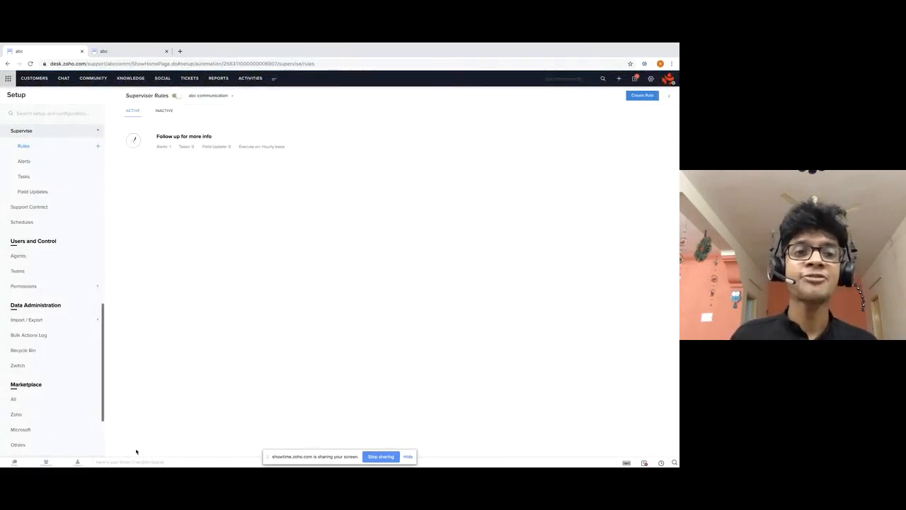